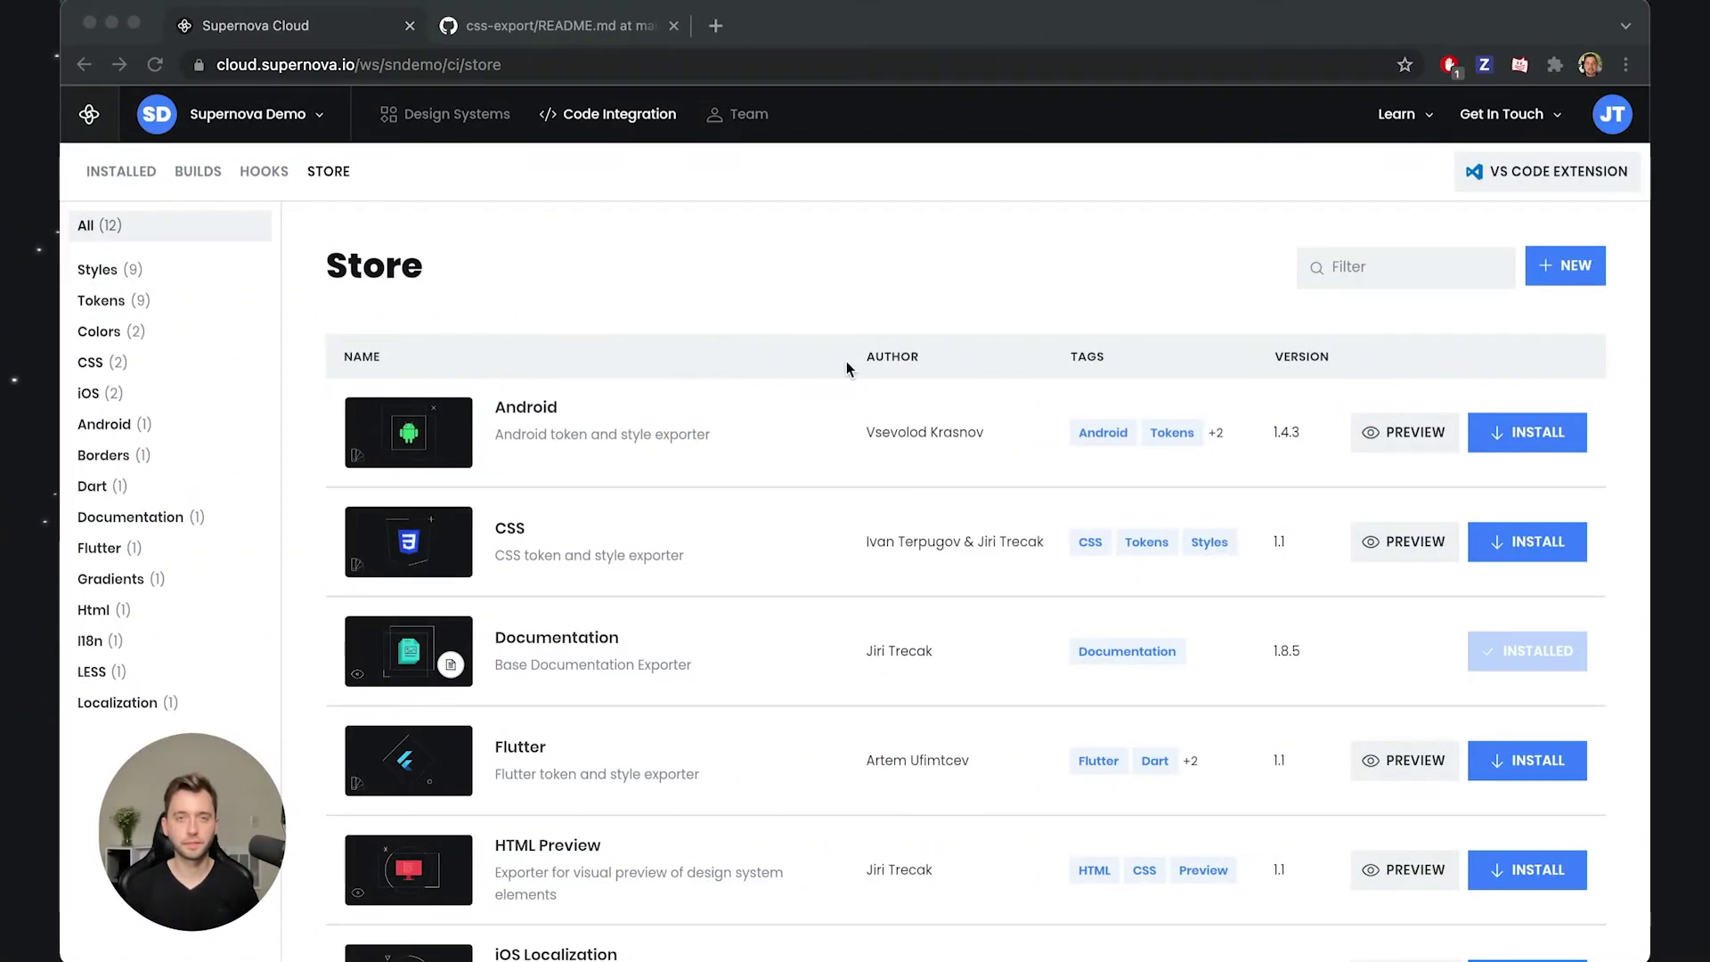
# Step: Install the CSS token and style exporter 1.1 from the Code Integration Store
pyautogui.click(846, 360)
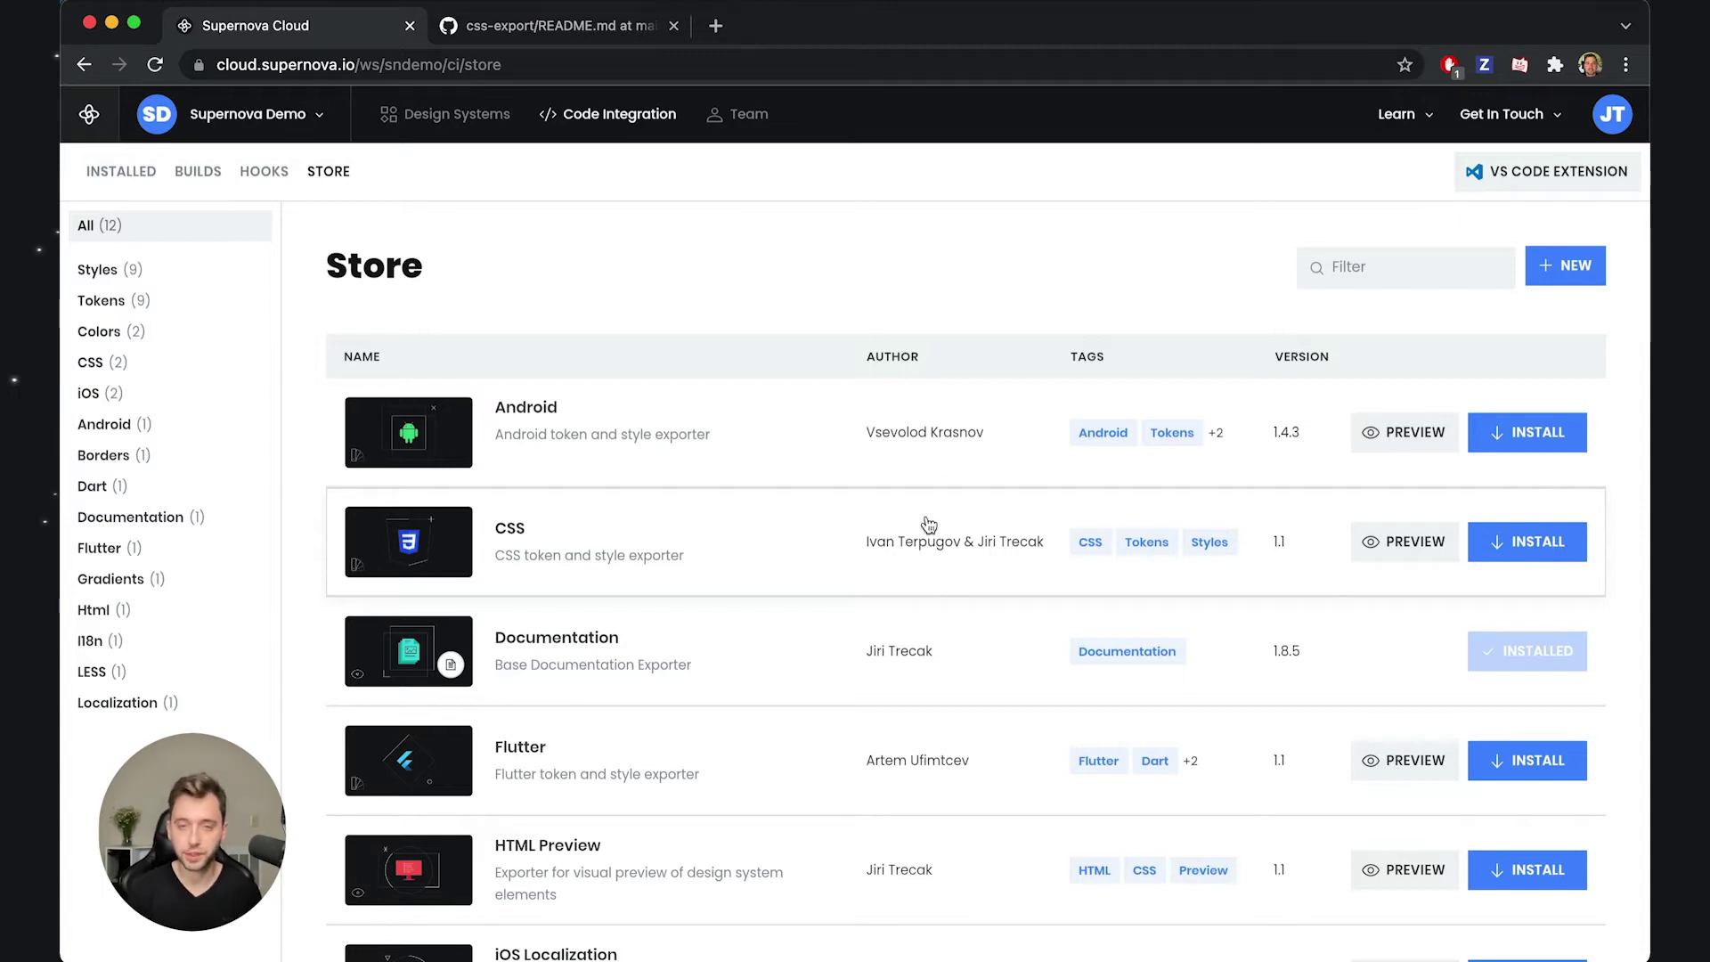
pyautogui.click(1513, 552)
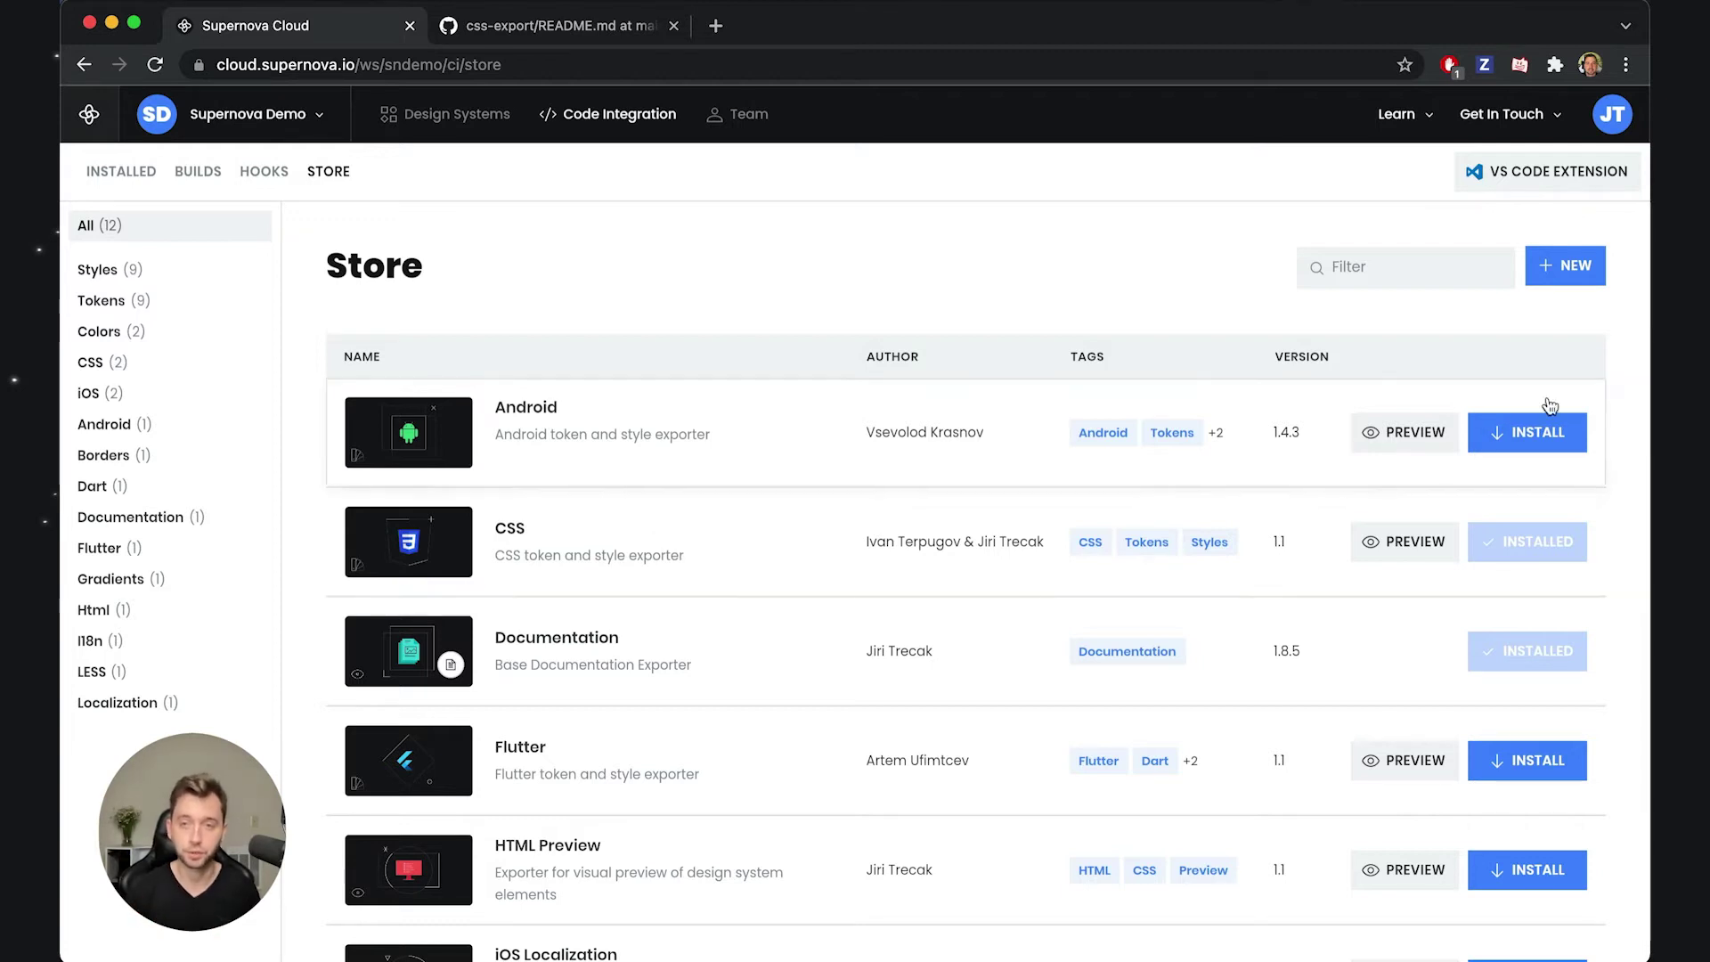
# Step: Preview the New Exporter dialog without creating one, then go to the empty Hooks list
pyautogui.click(1565, 266)
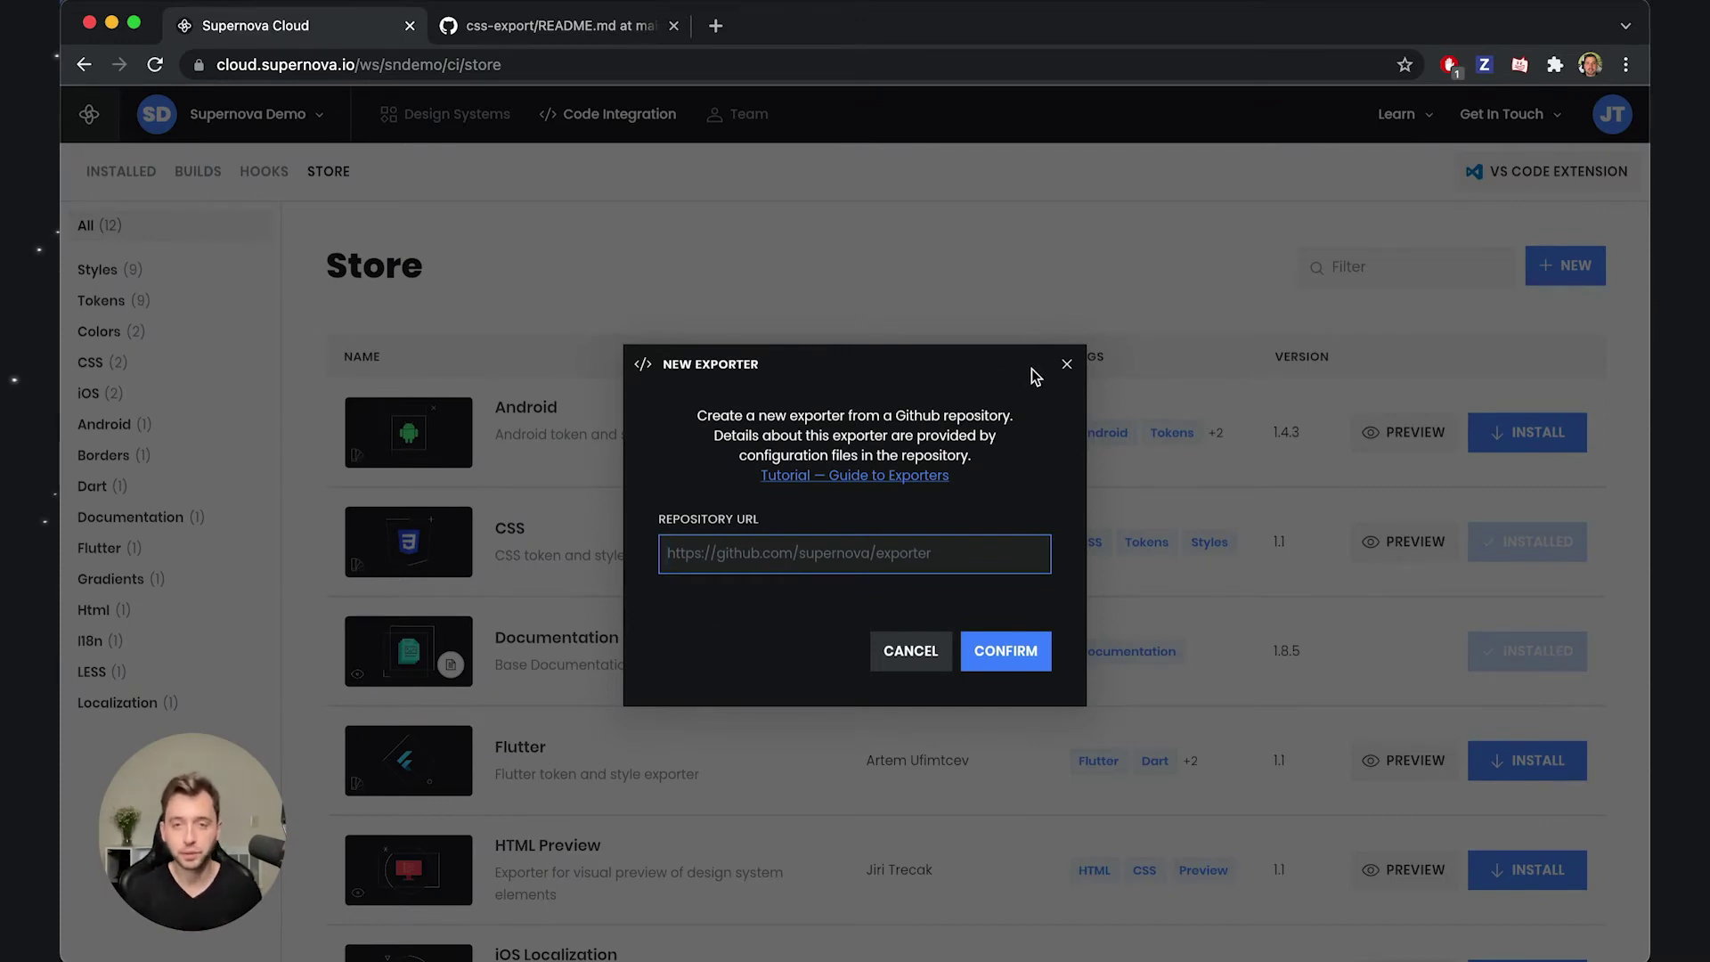
pyautogui.click(1066, 364)
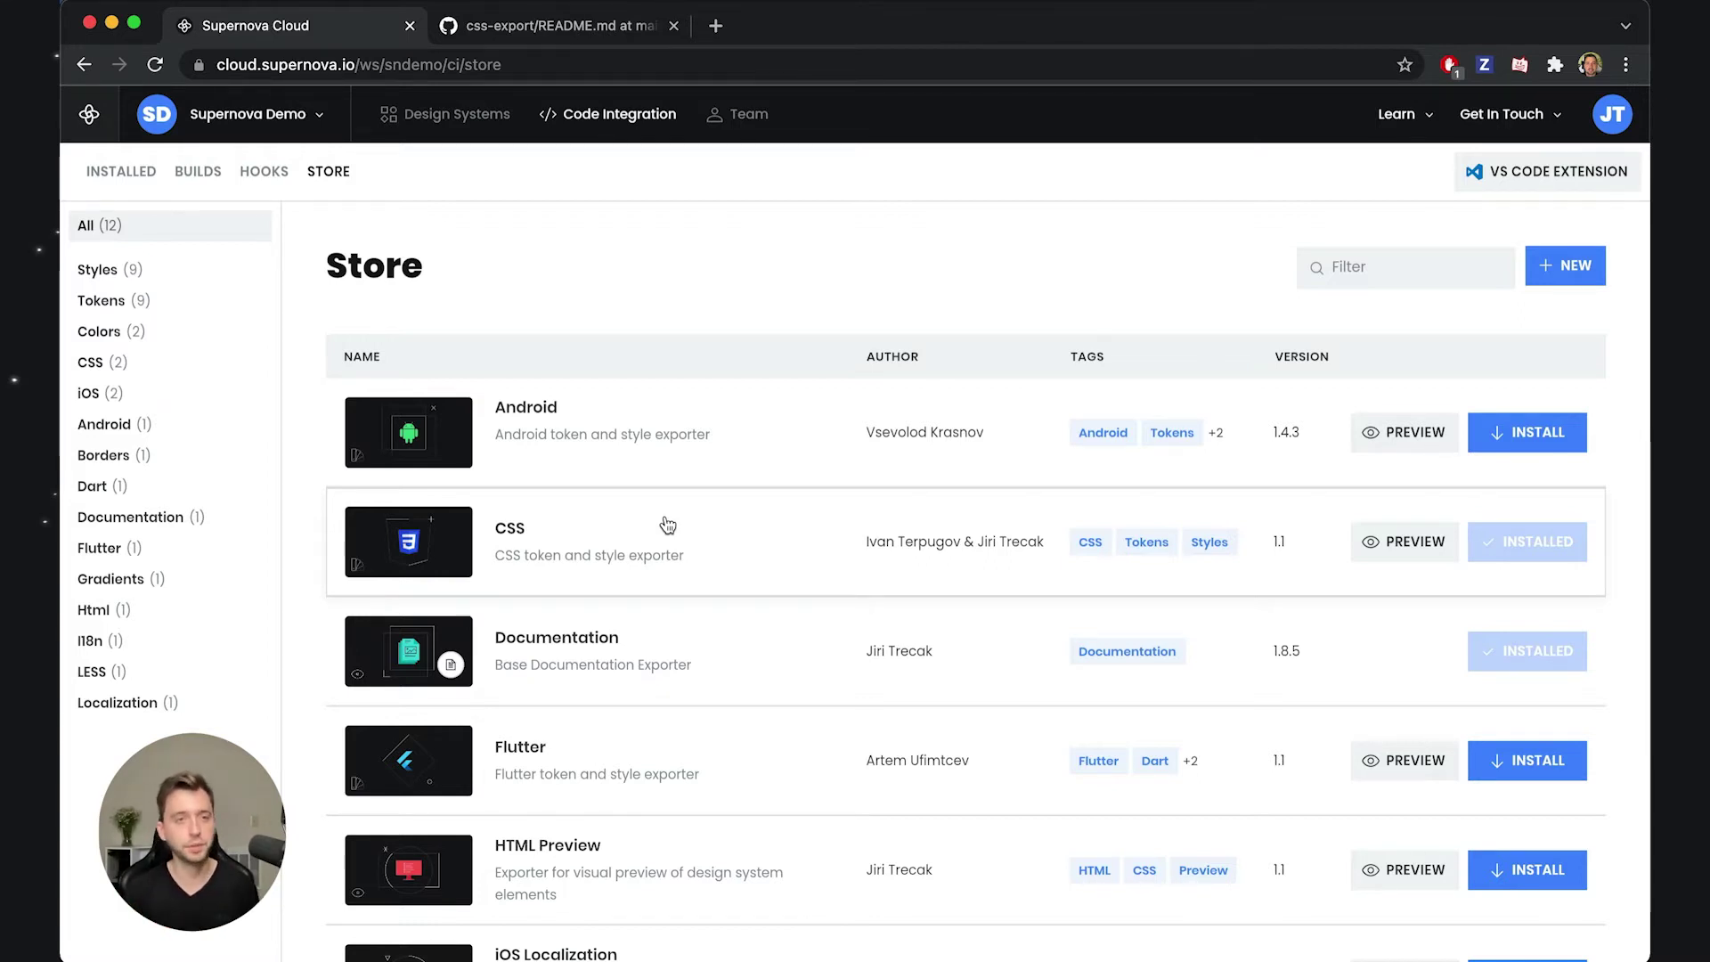
pyautogui.click(264, 173)
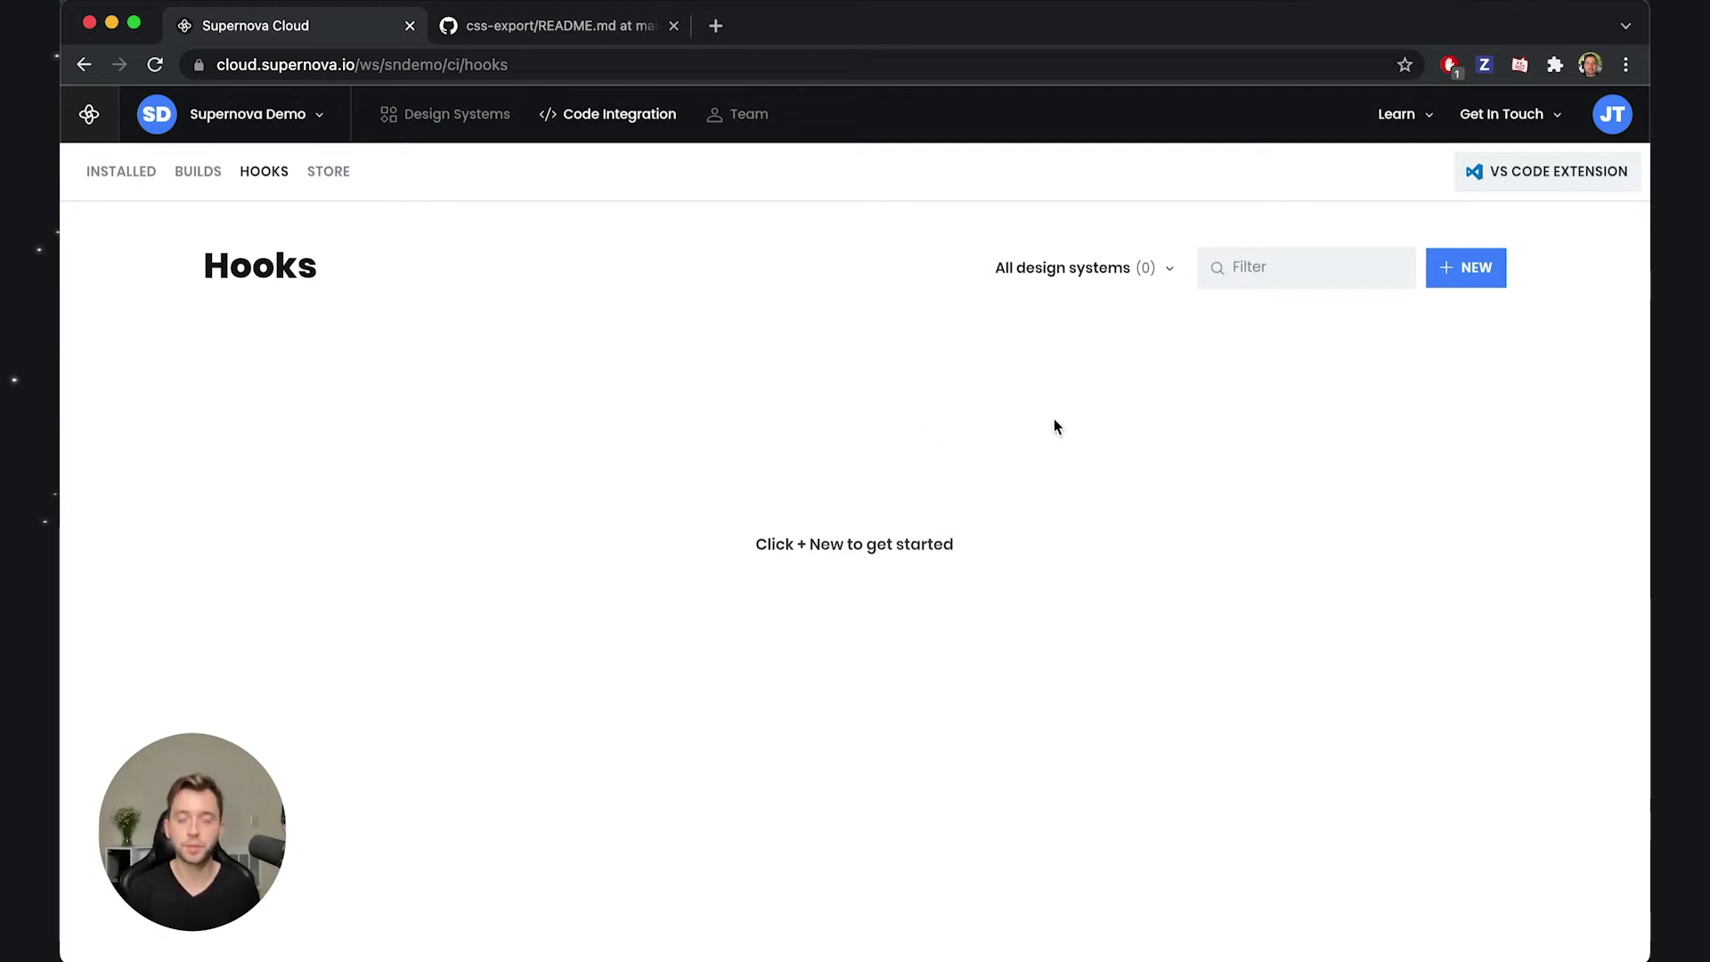
# Step: Start a new hook named 'CSS Delivery'
pyautogui.click(1473, 273)
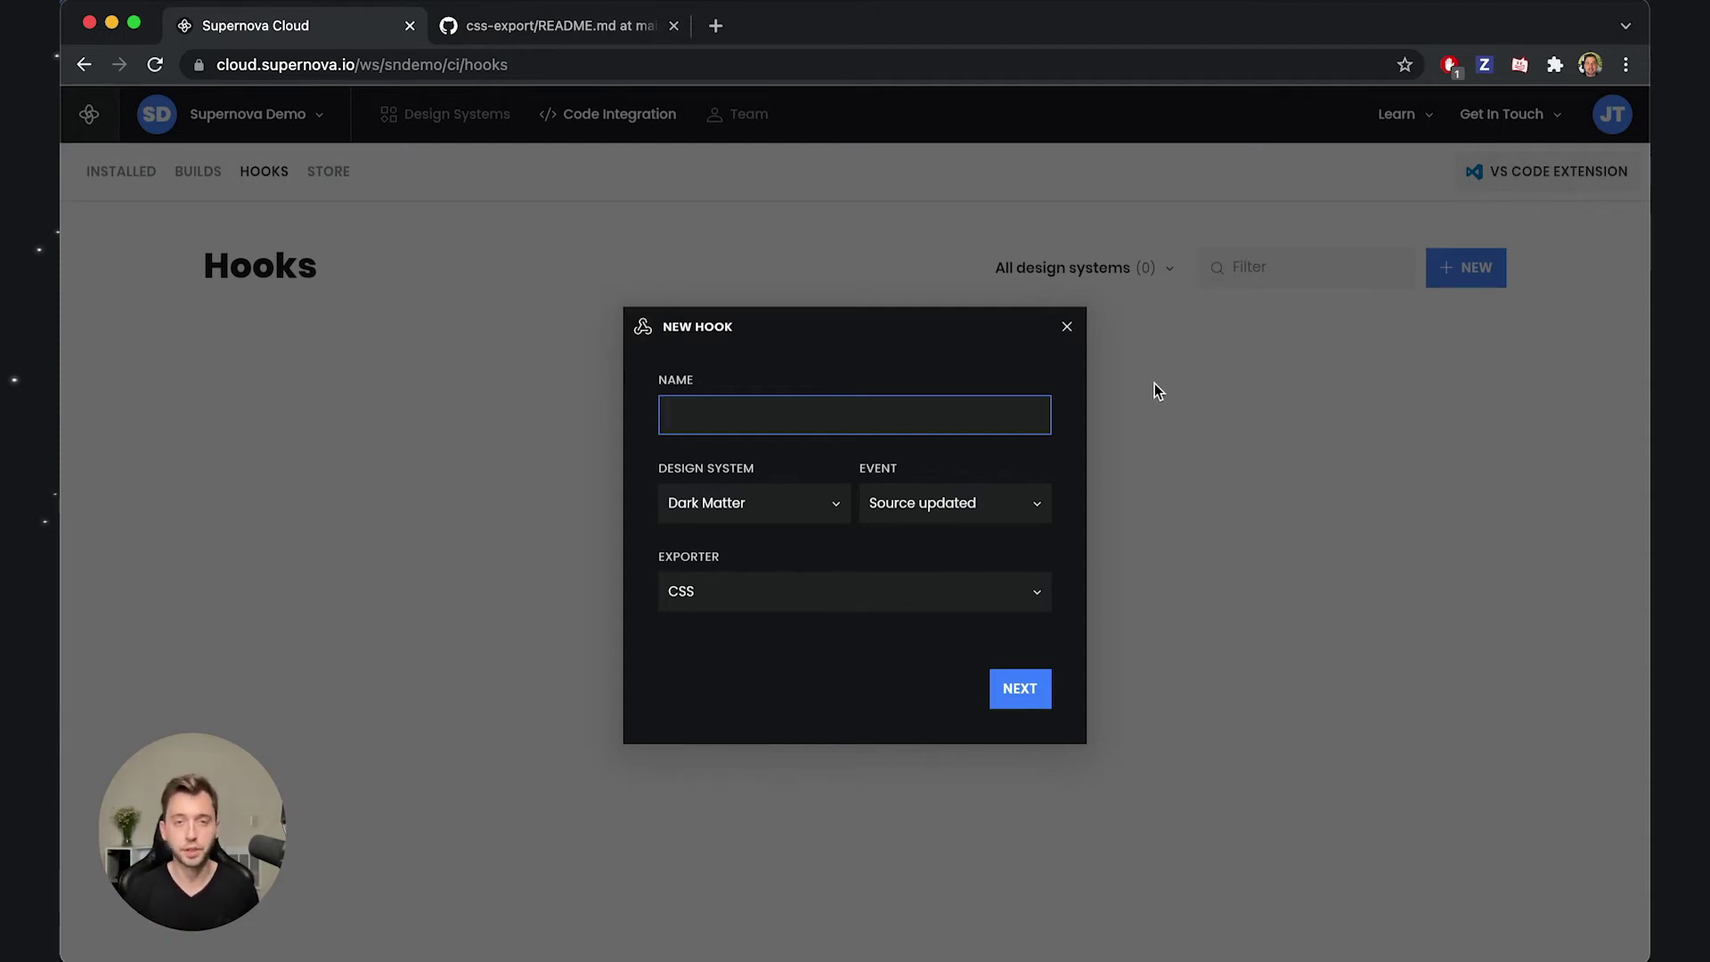
pyautogui.write('CSS Devli')
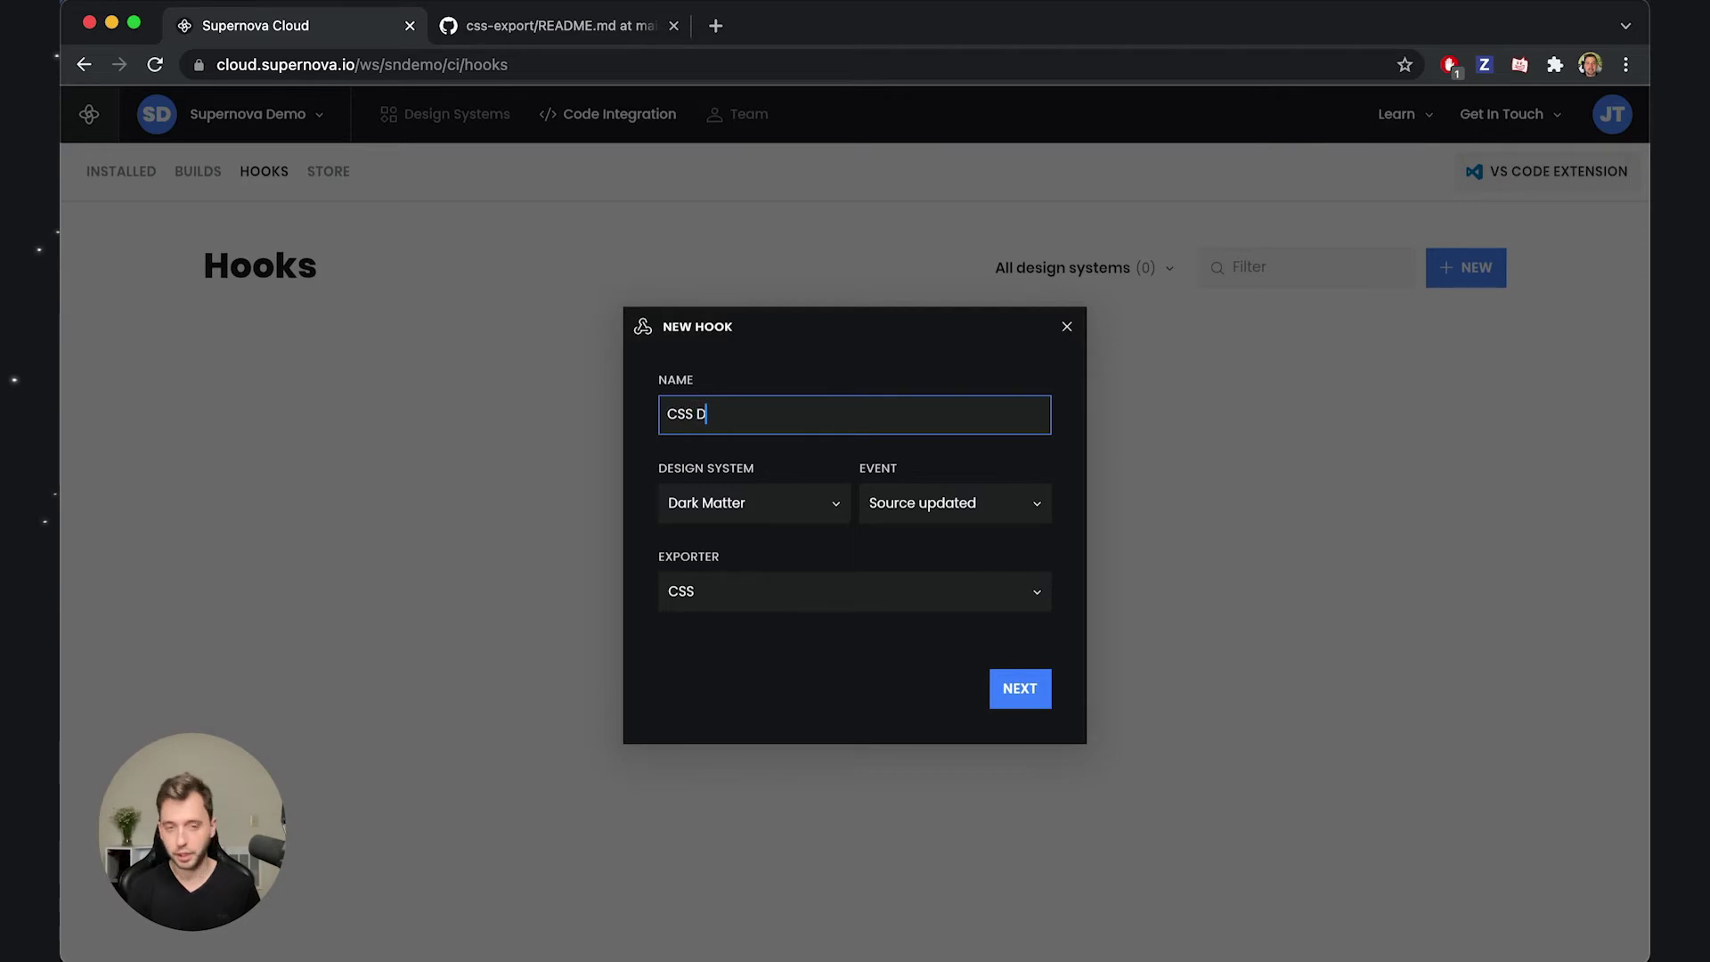
pyautogui.press('BackSpace')
pyautogui.press('BackSpace')
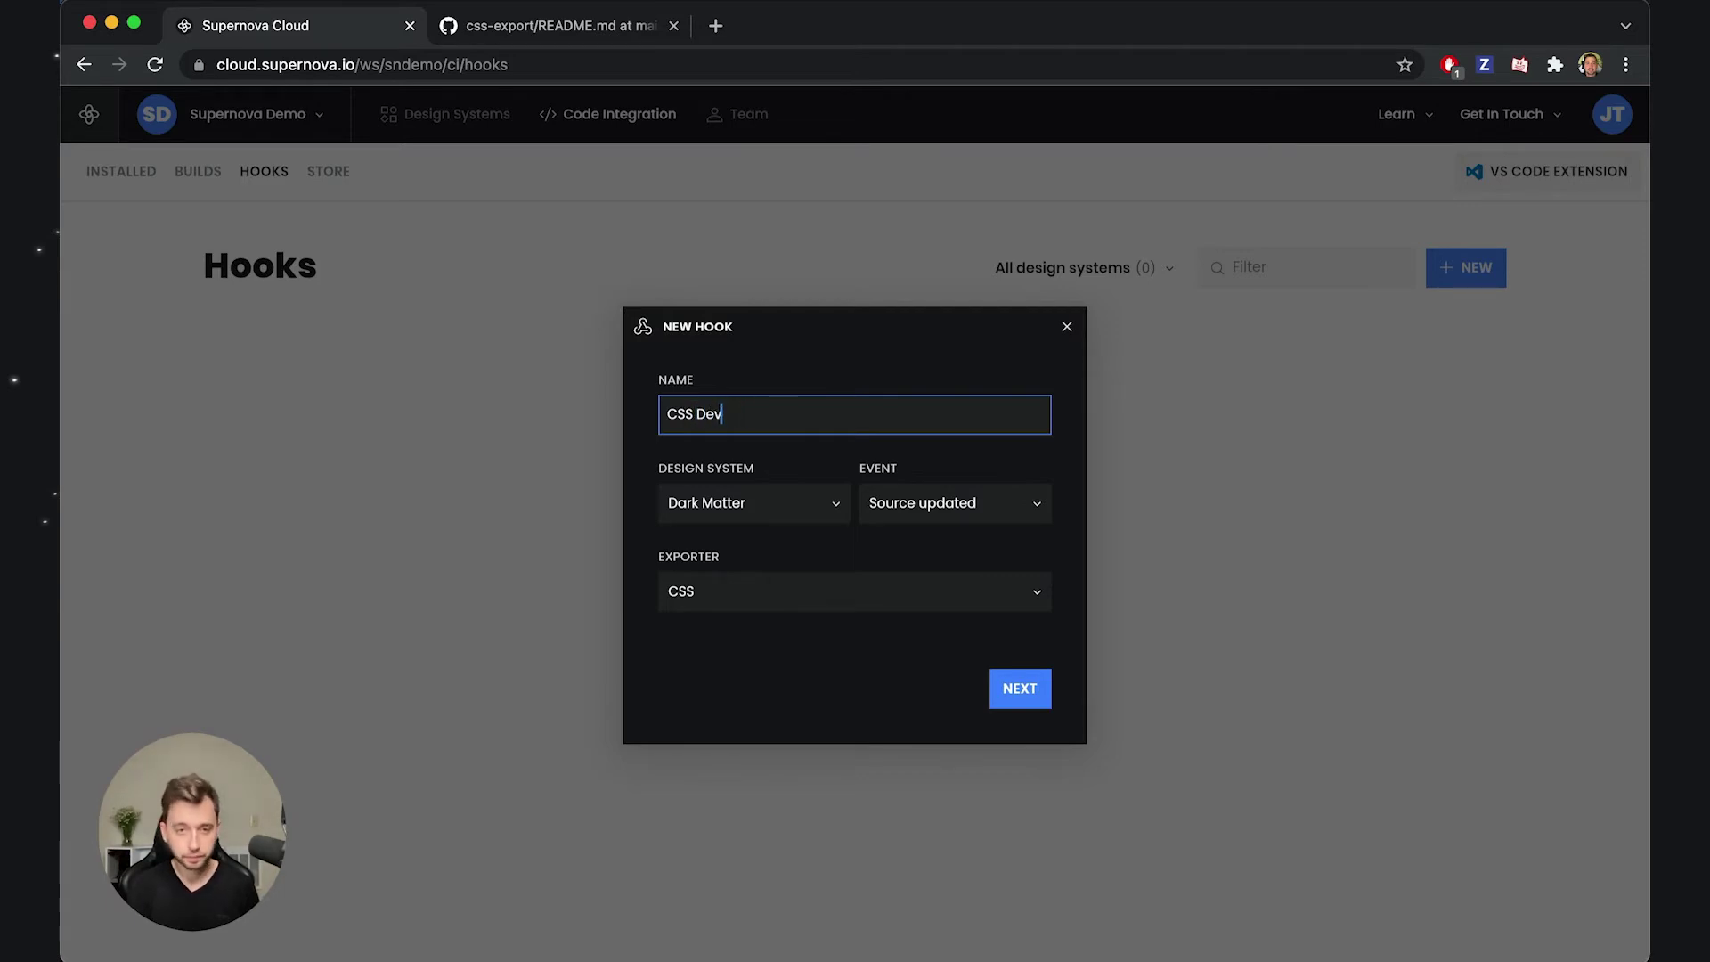
pyautogui.write('l')
pyautogui.press('BackSpace')
pyautogui.press('BackSpace')
pyautogui.write('livery')
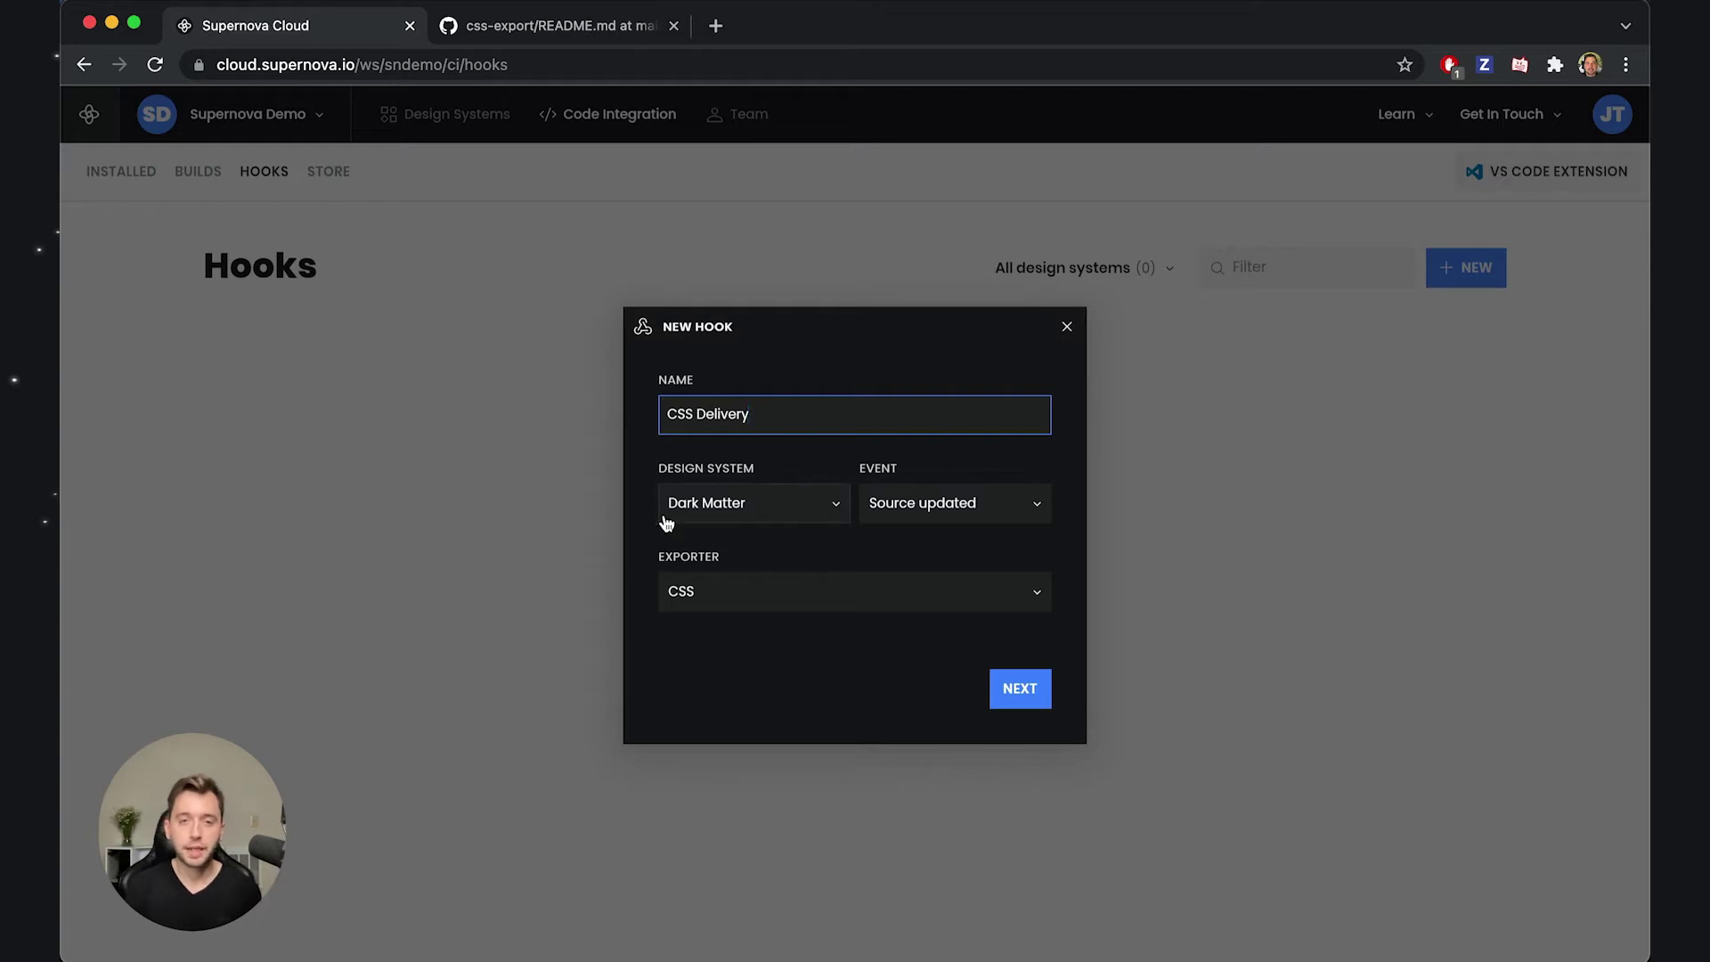
# Step: Assign the hook to My Dreamy DS with Head changed as its trigger event
pyautogui.click(715, 510)
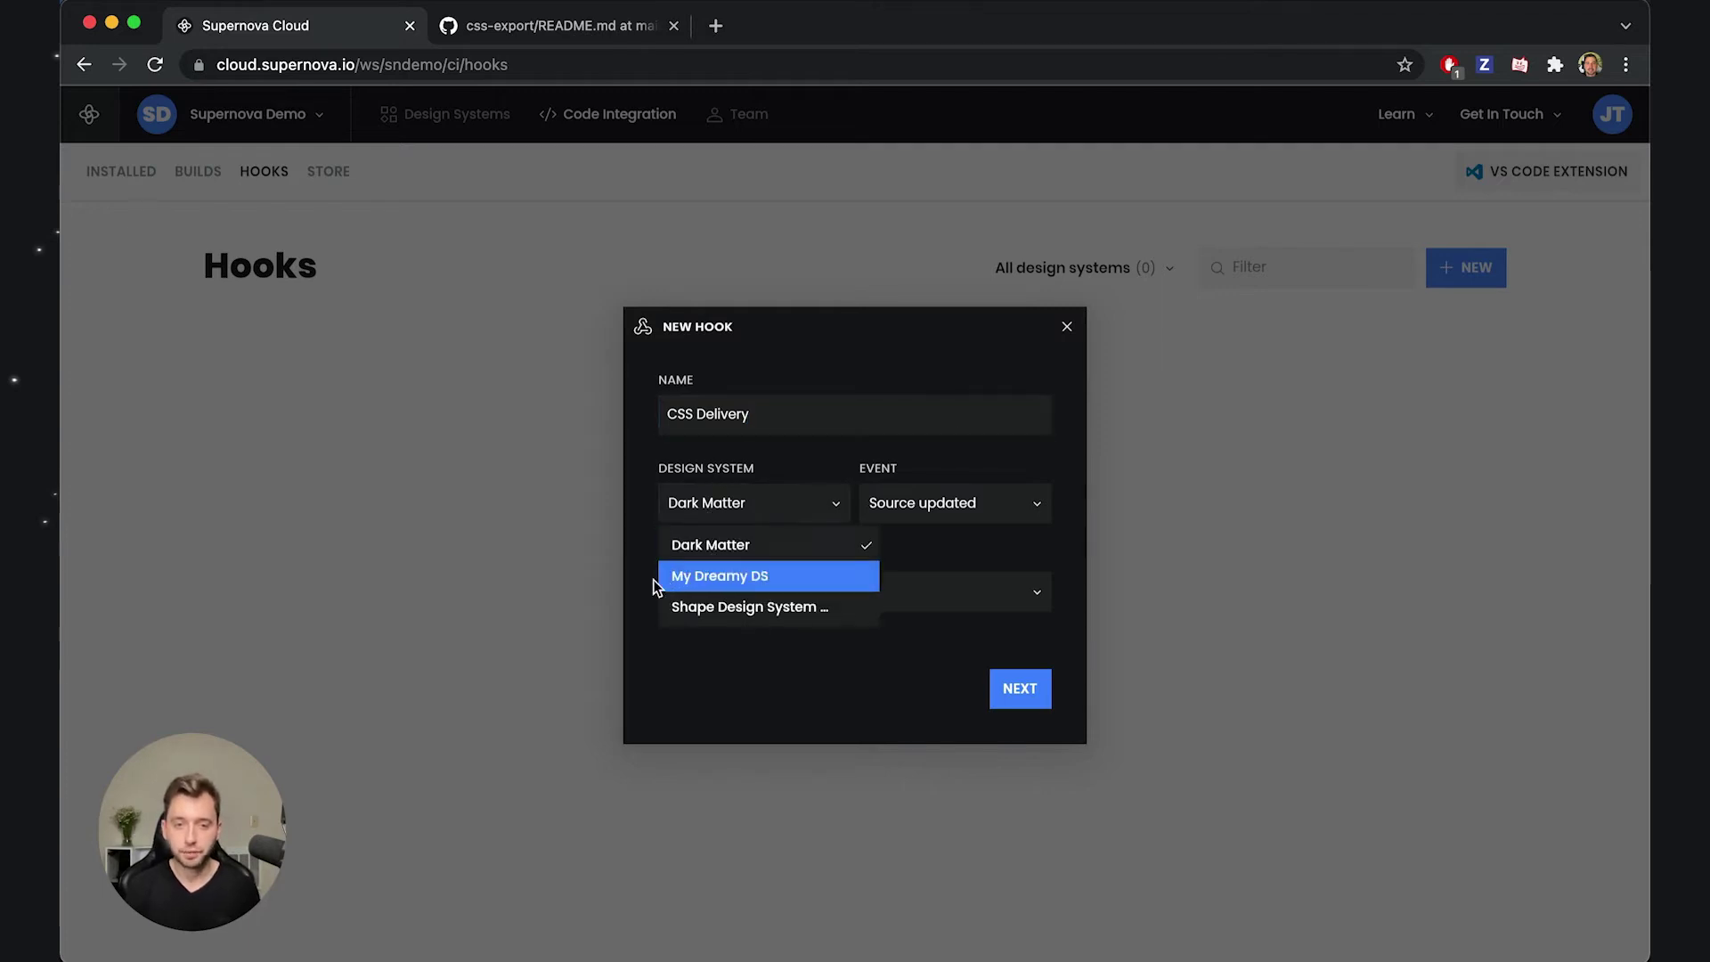
pyautogui.click(723, 579)
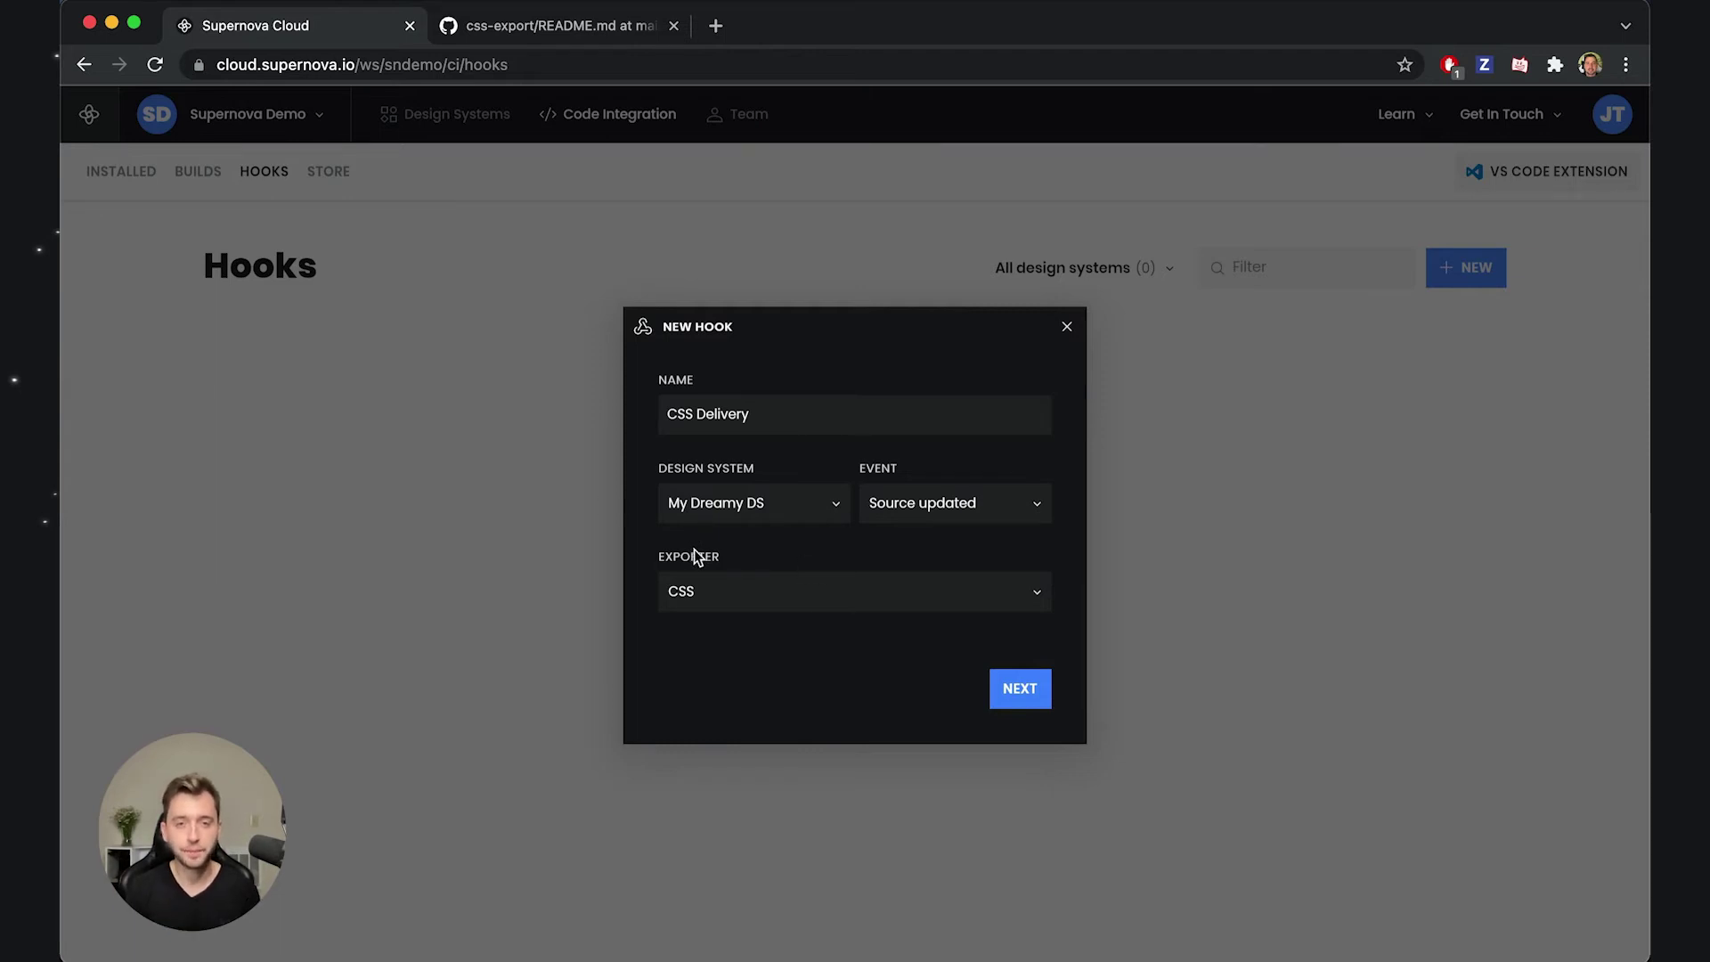
pyautogui.click(923, 515)
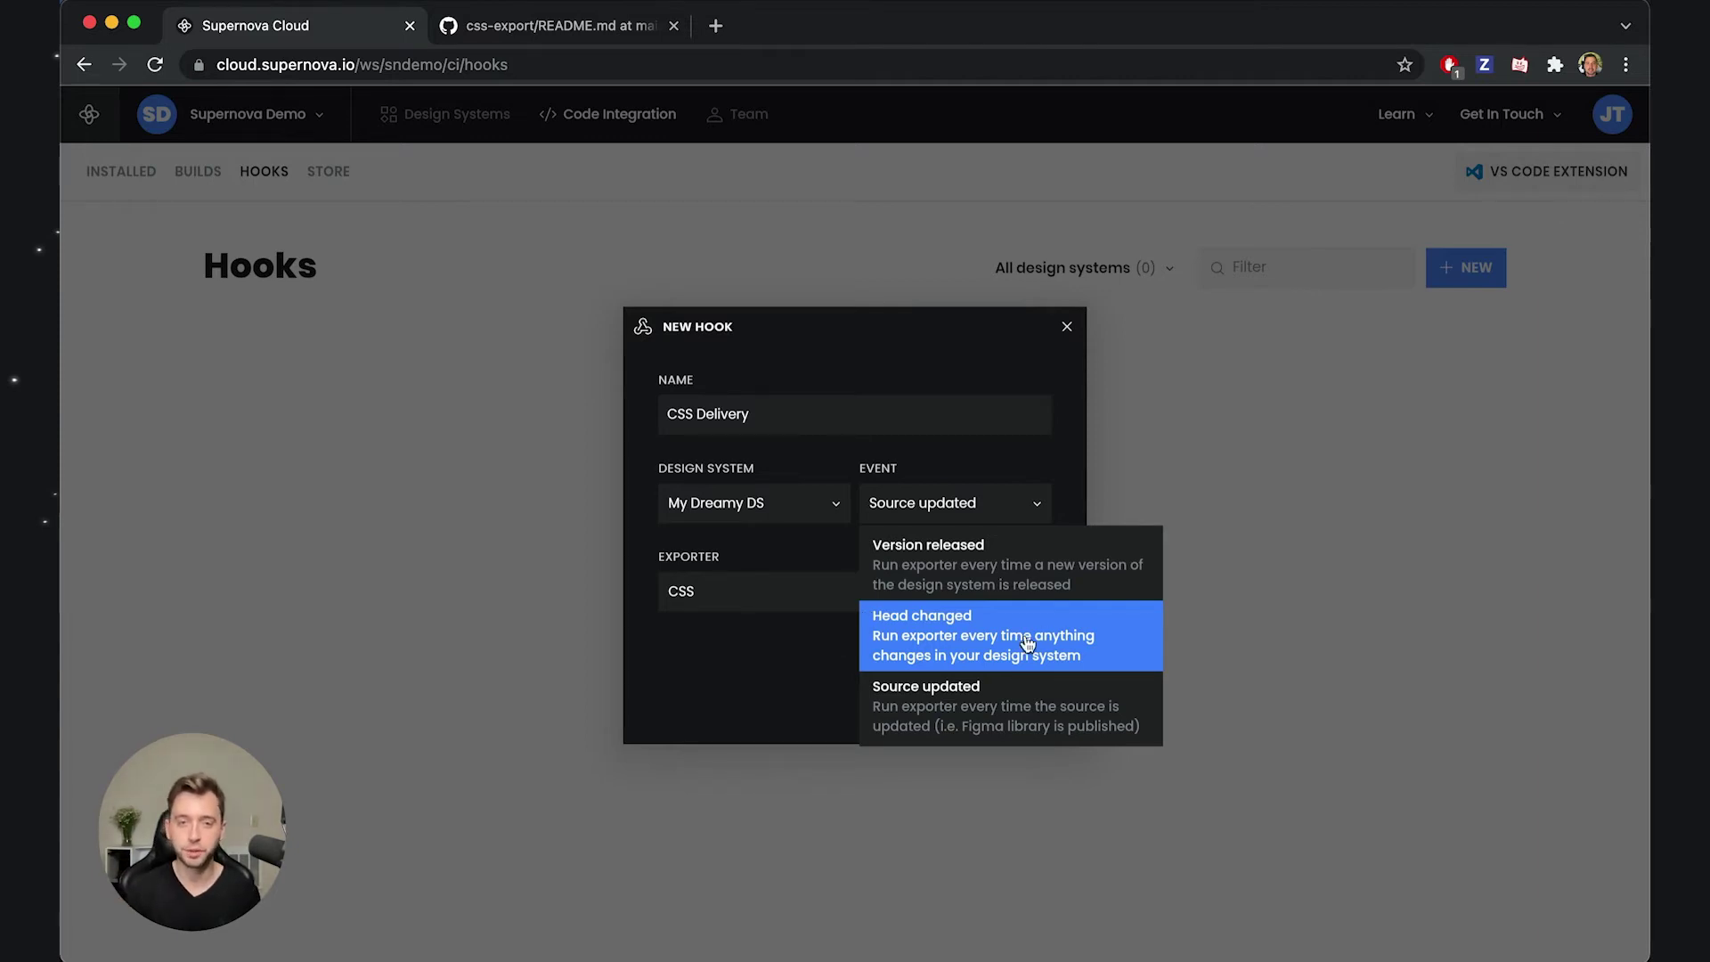
pyautogui.click(1129, 635)
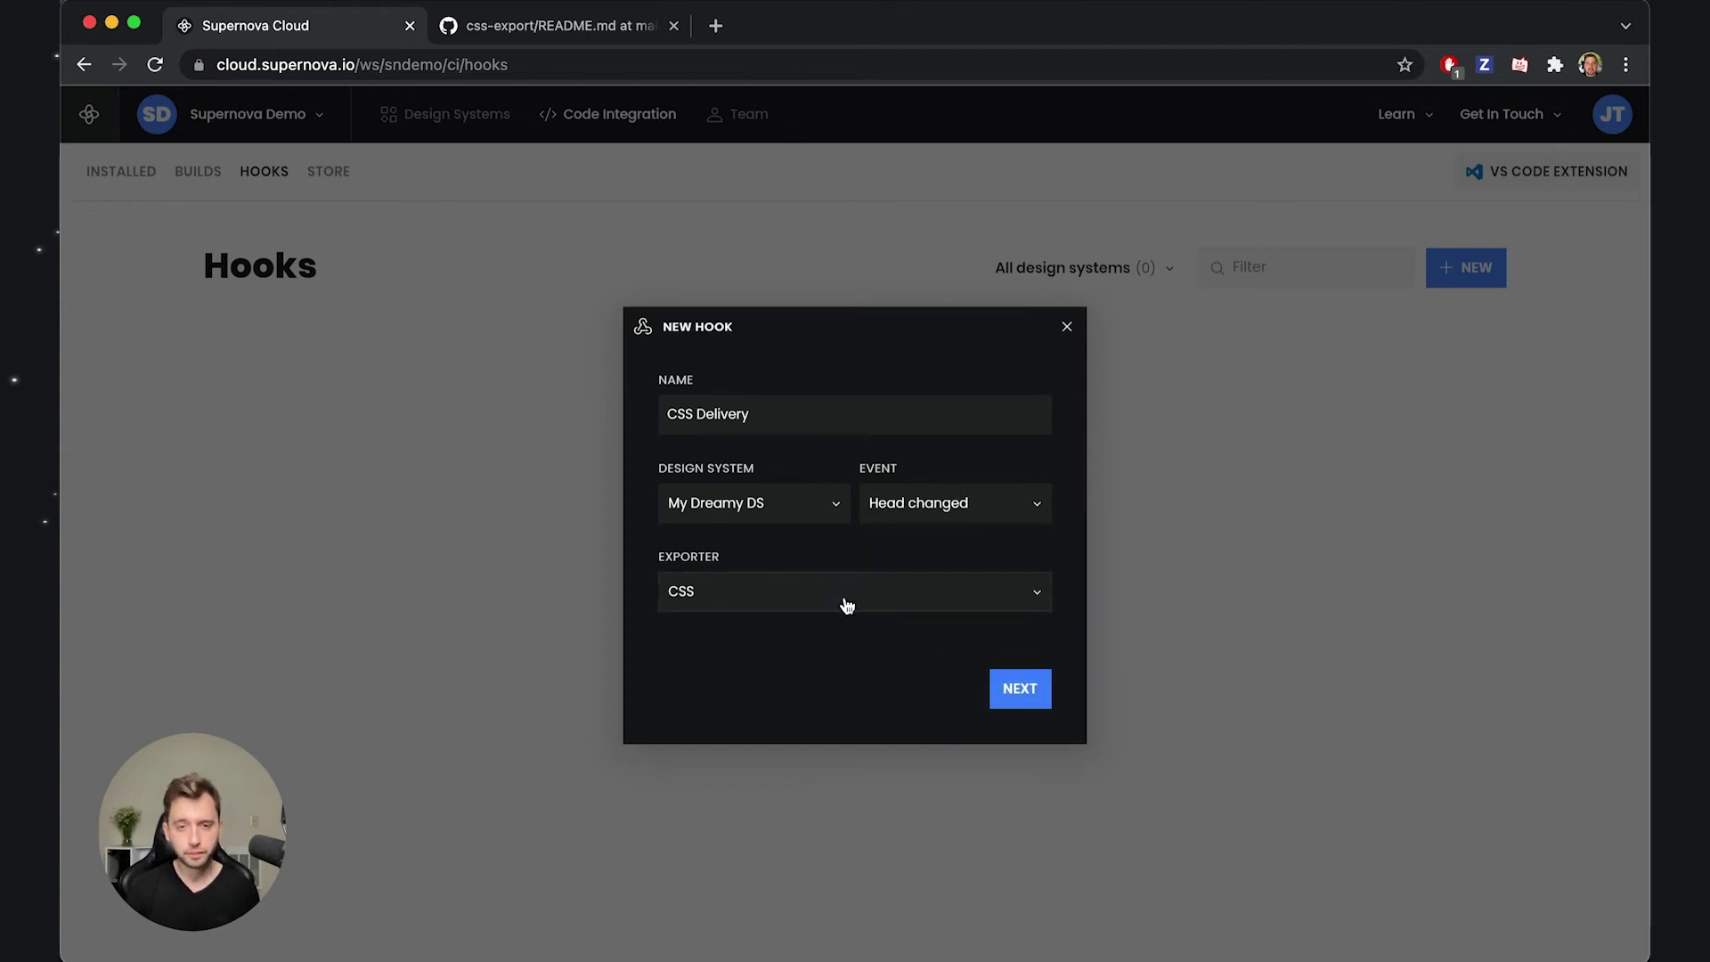
# Step: Review the exporter options, keep CSS as the exporter, and advance to delivery settings
pyautogui.click(763, 599)
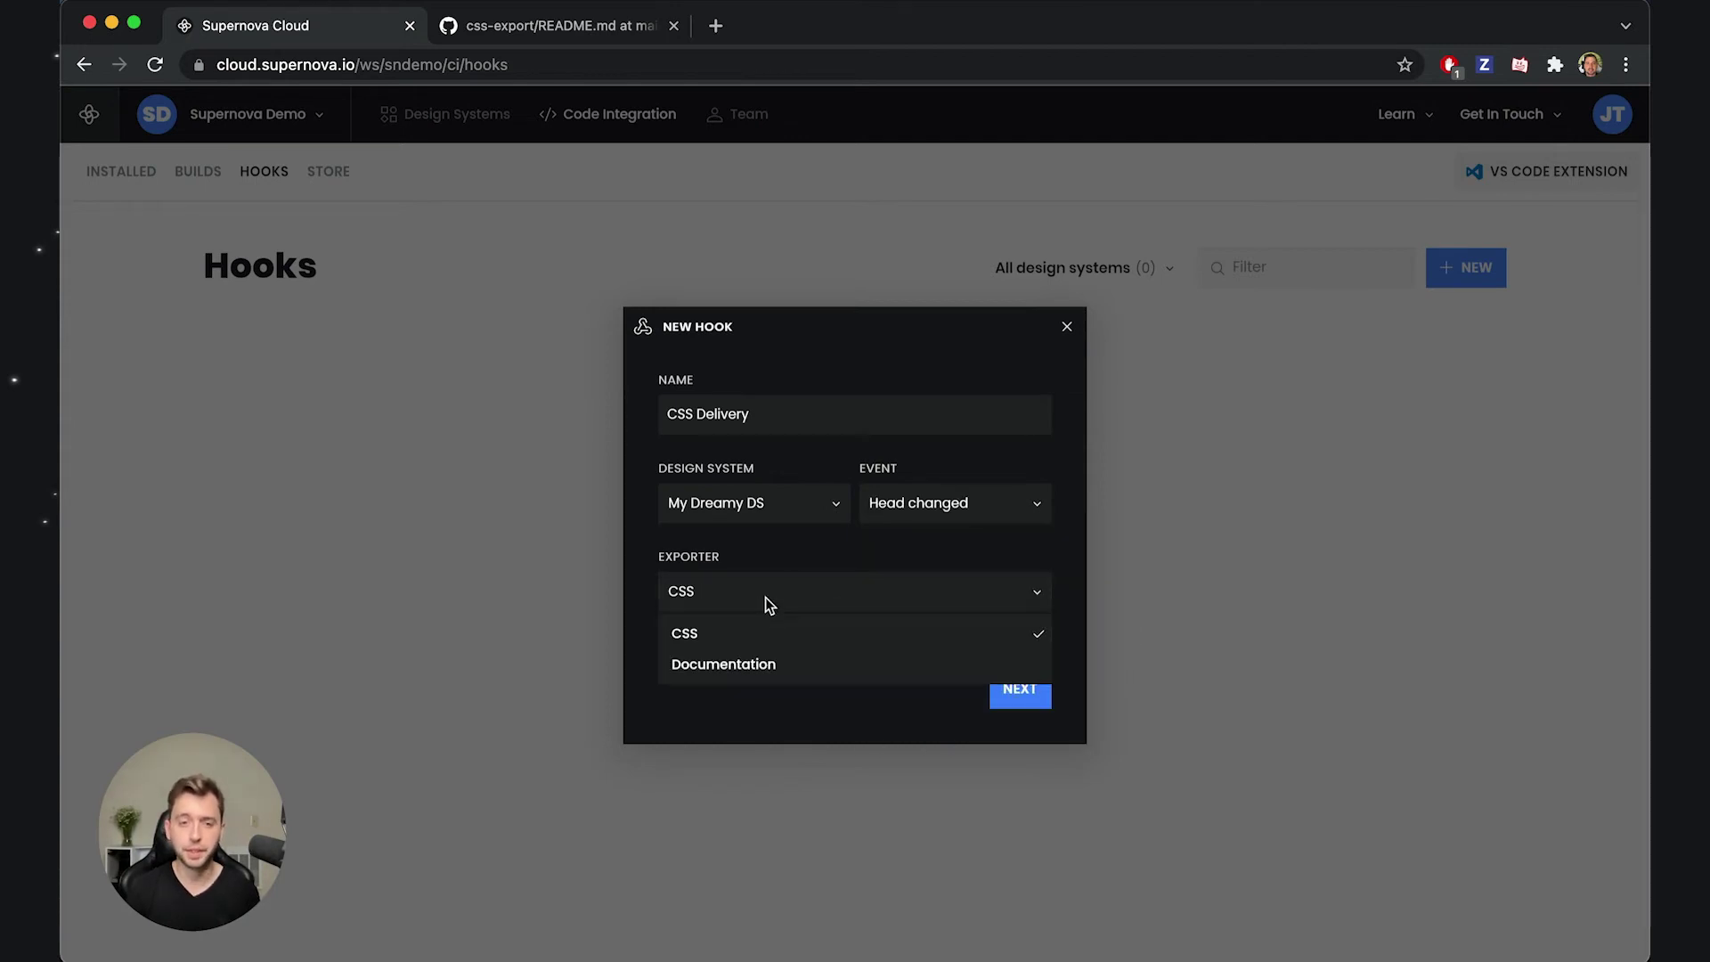
pyautogui.click(712, 633)
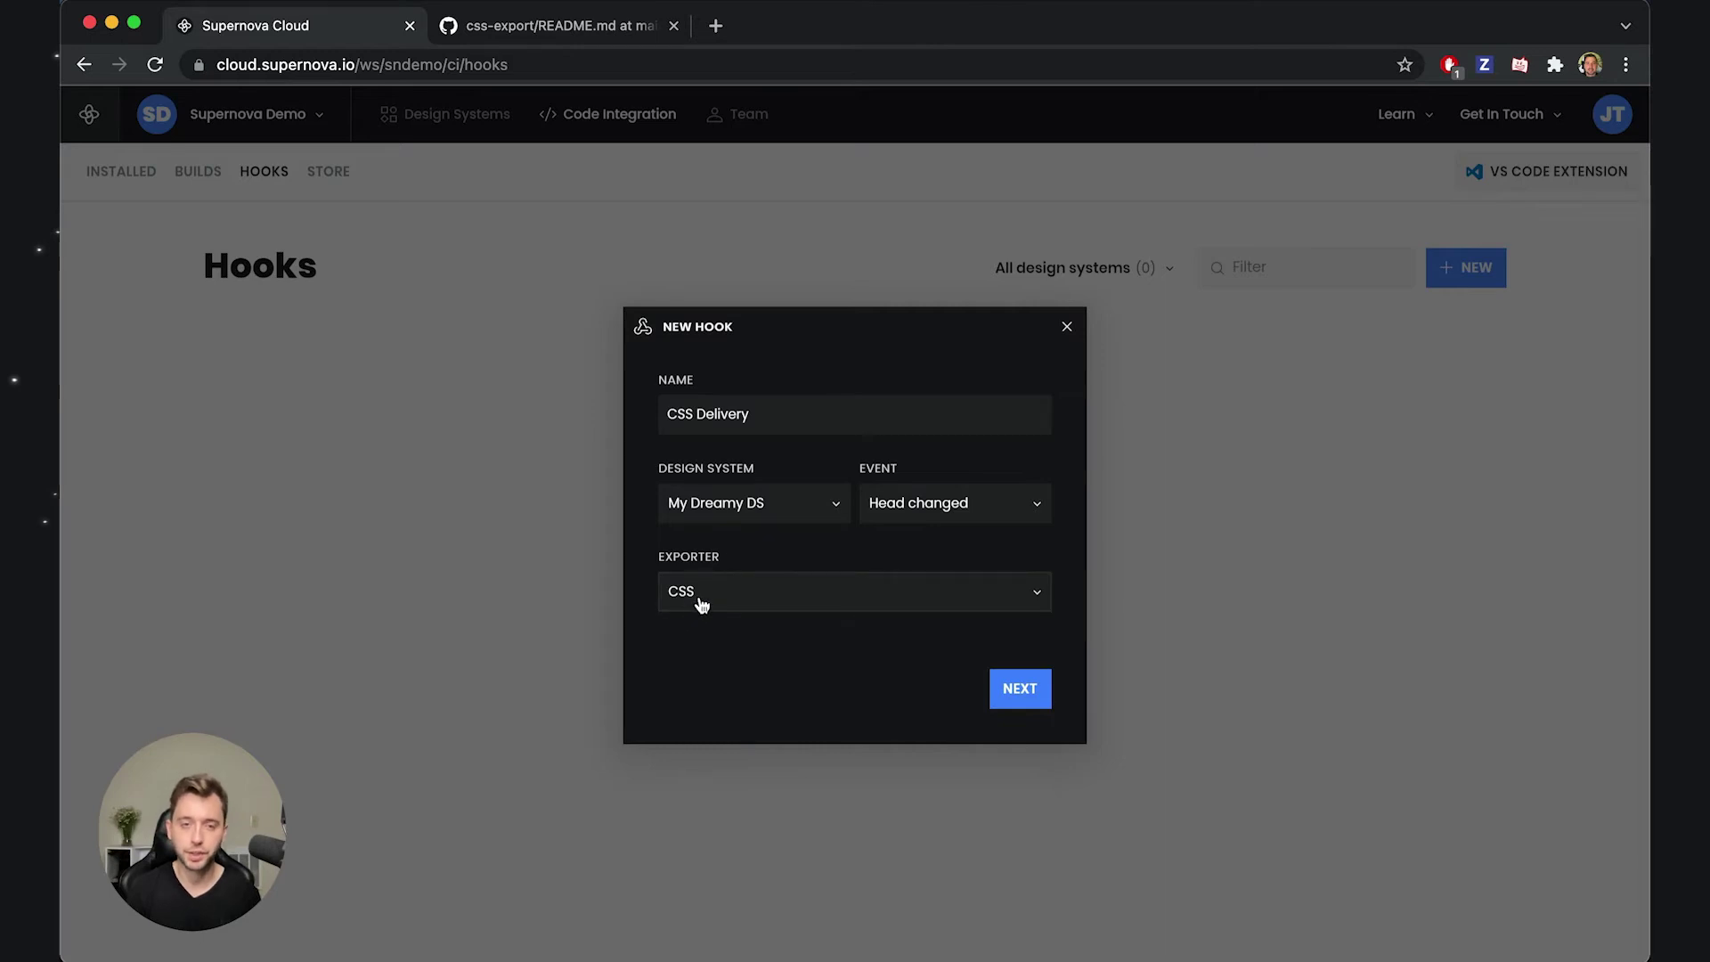
pyautogui.click(699, 598)
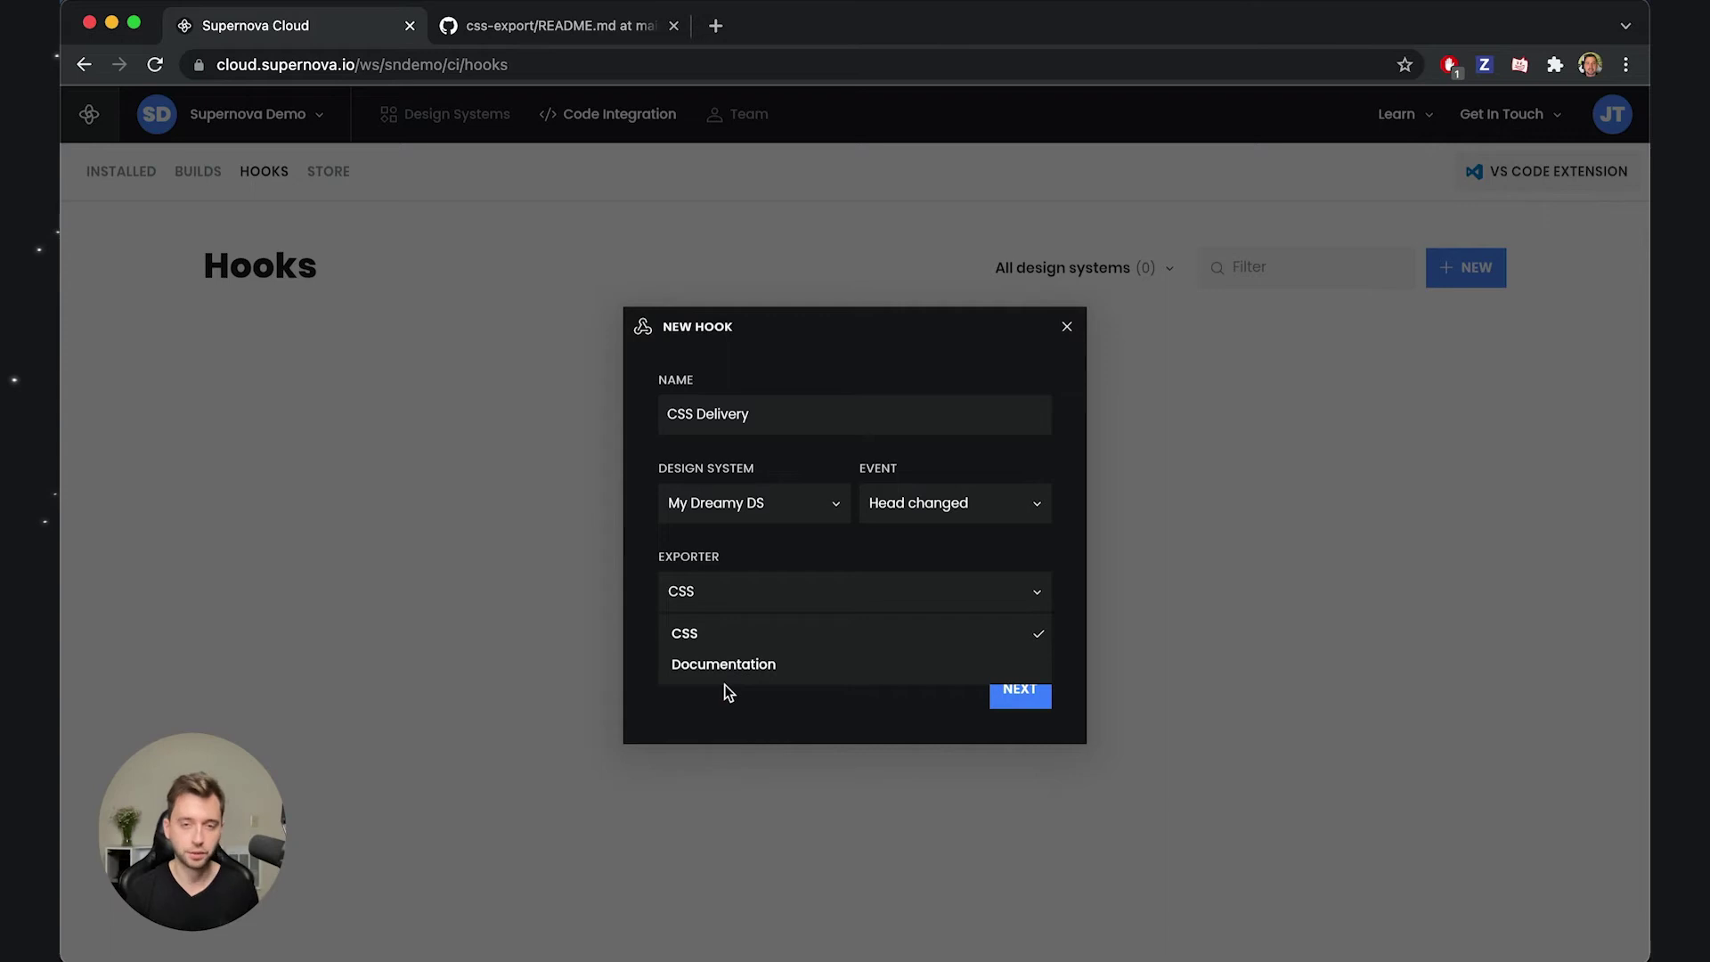
pyautogui.click(691, 638)
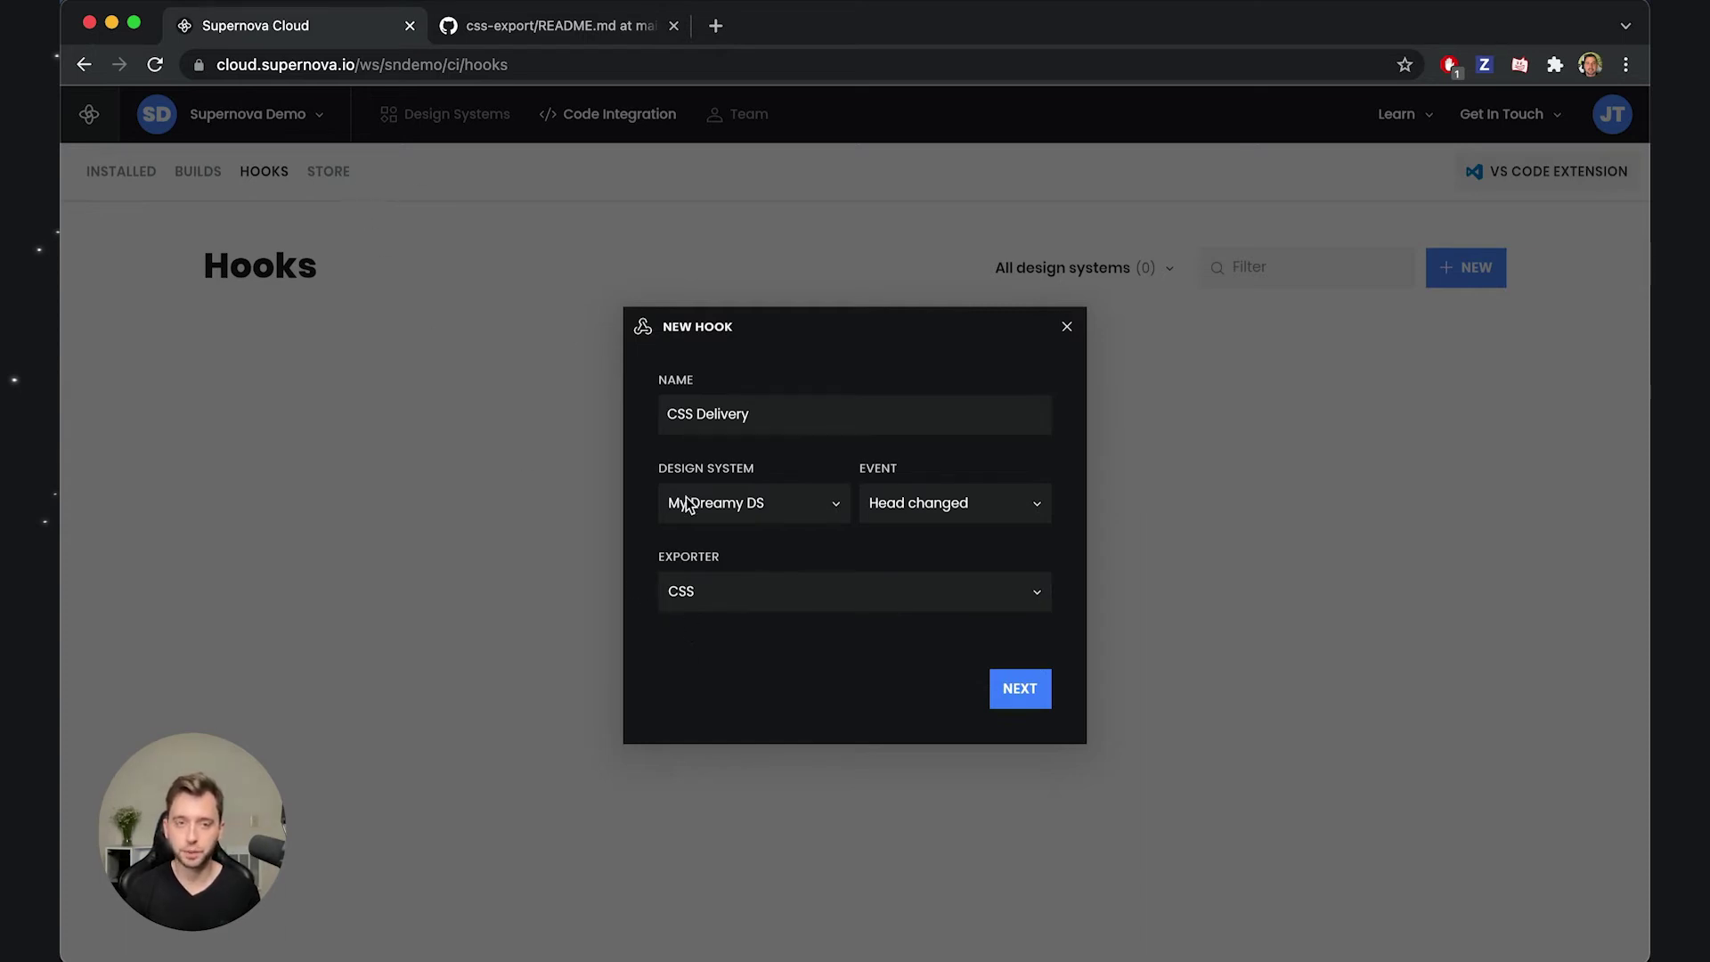
pyautogui.click(693, 605)
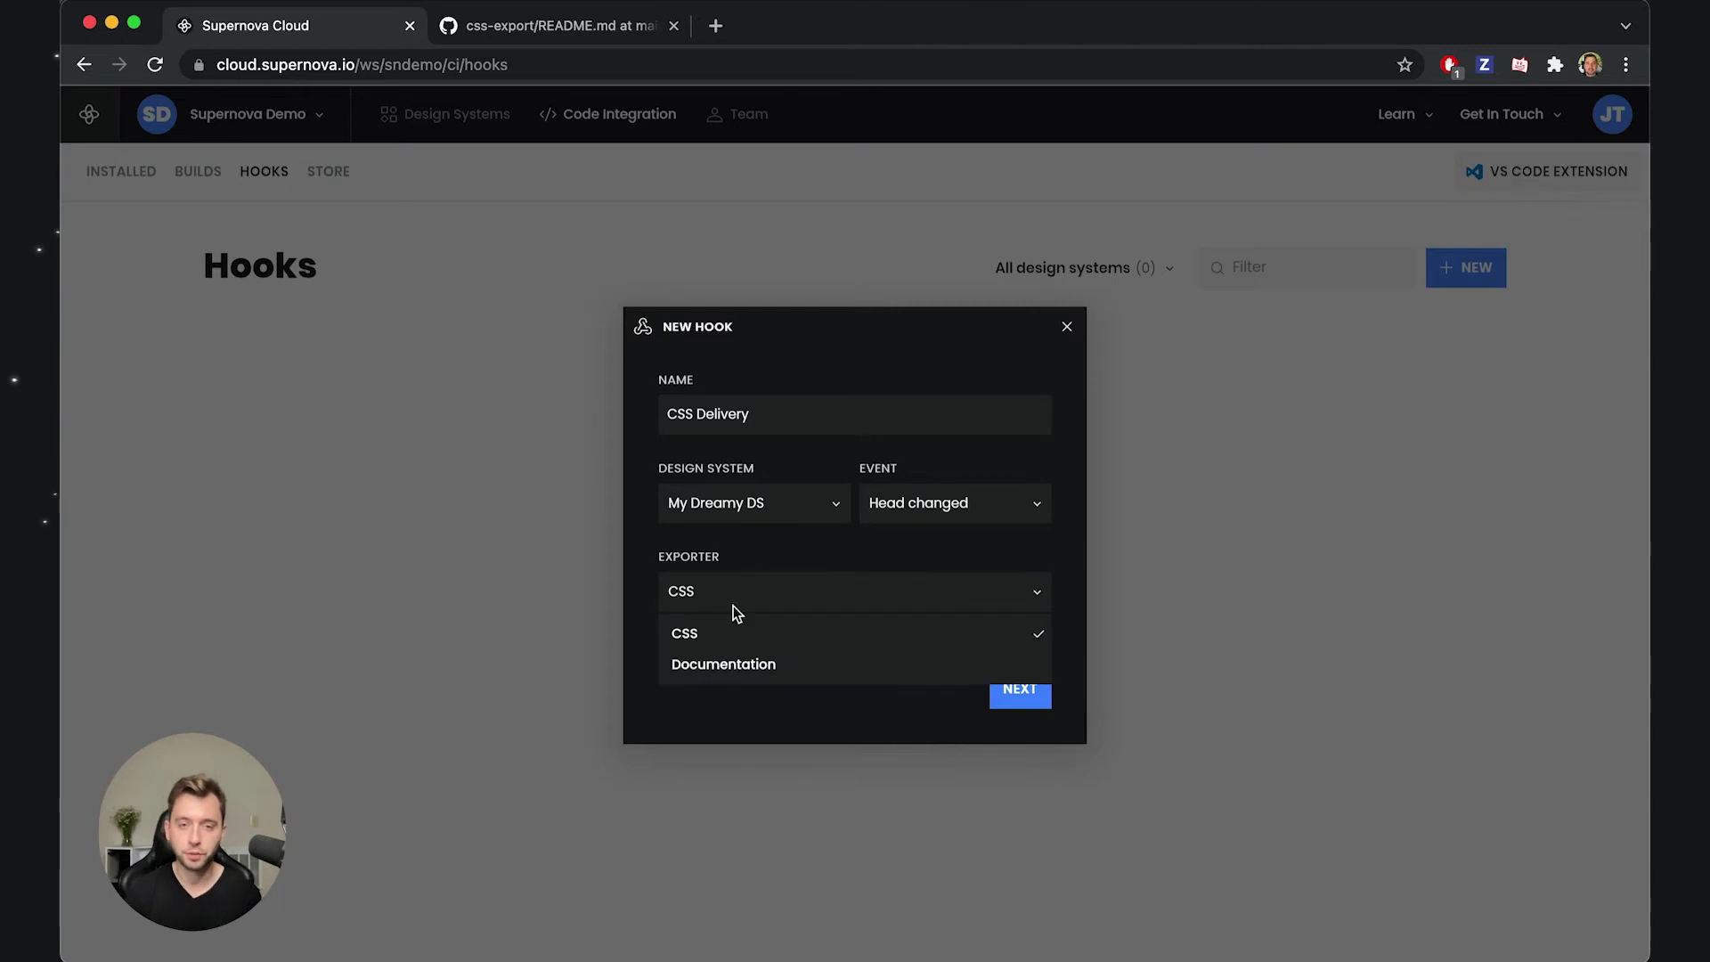
pyautogui.click(672, 717)
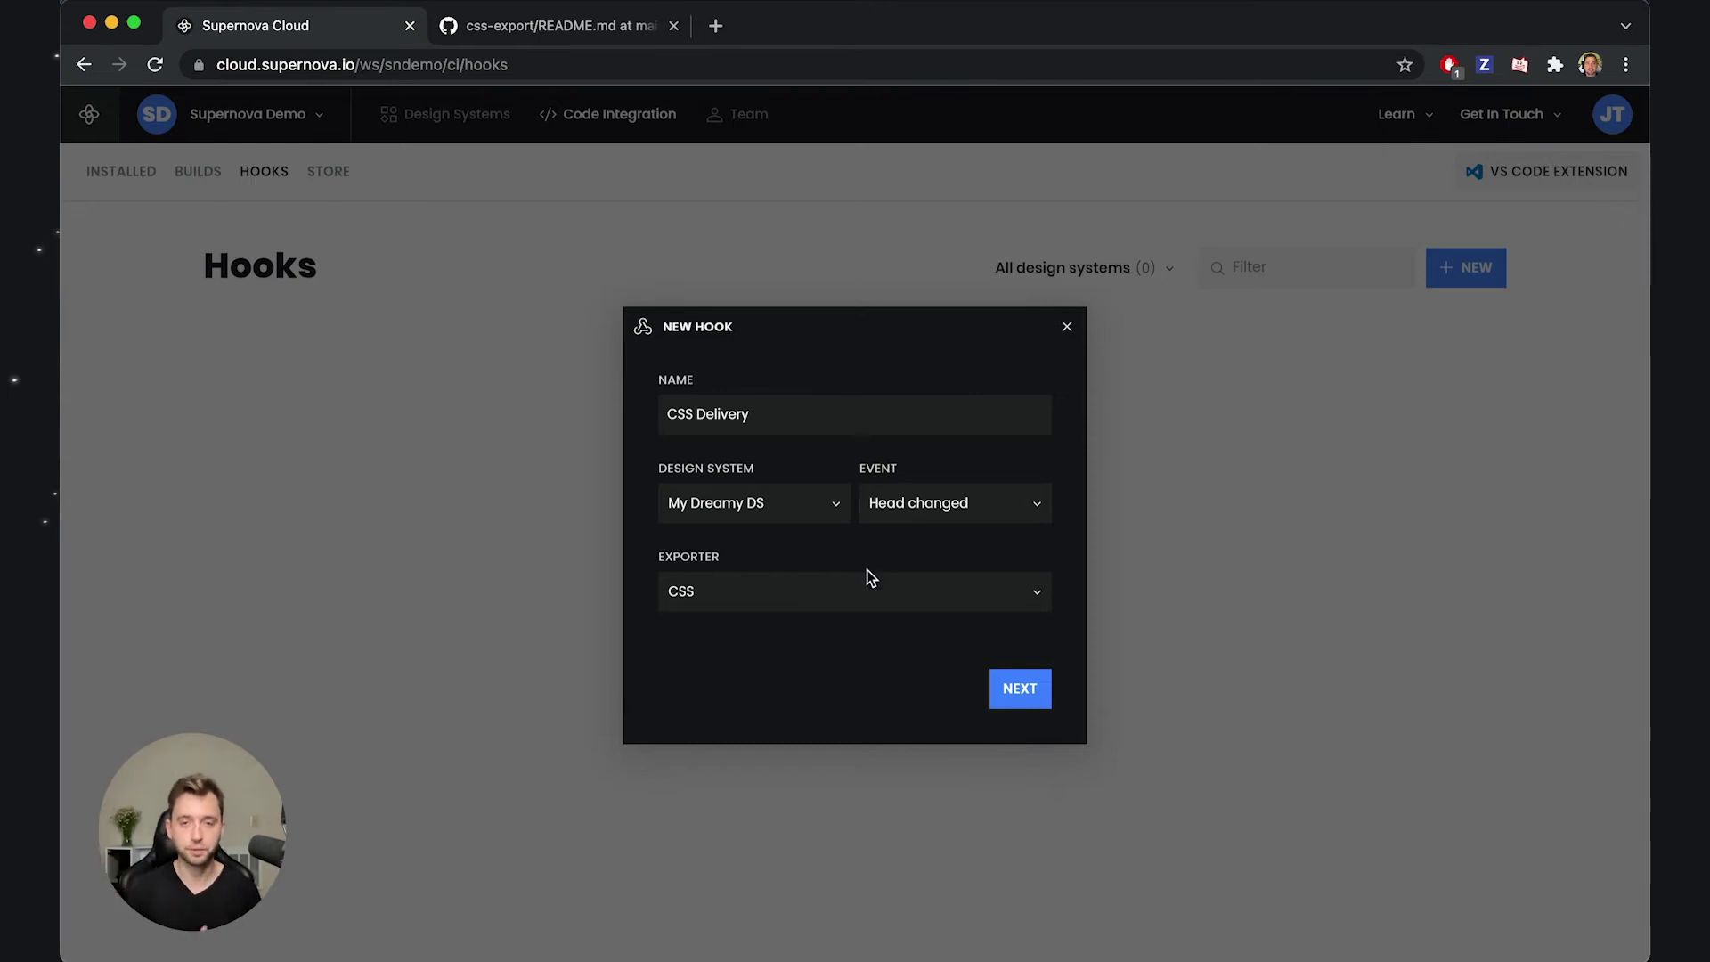
pyautogui.click(1020, 691)
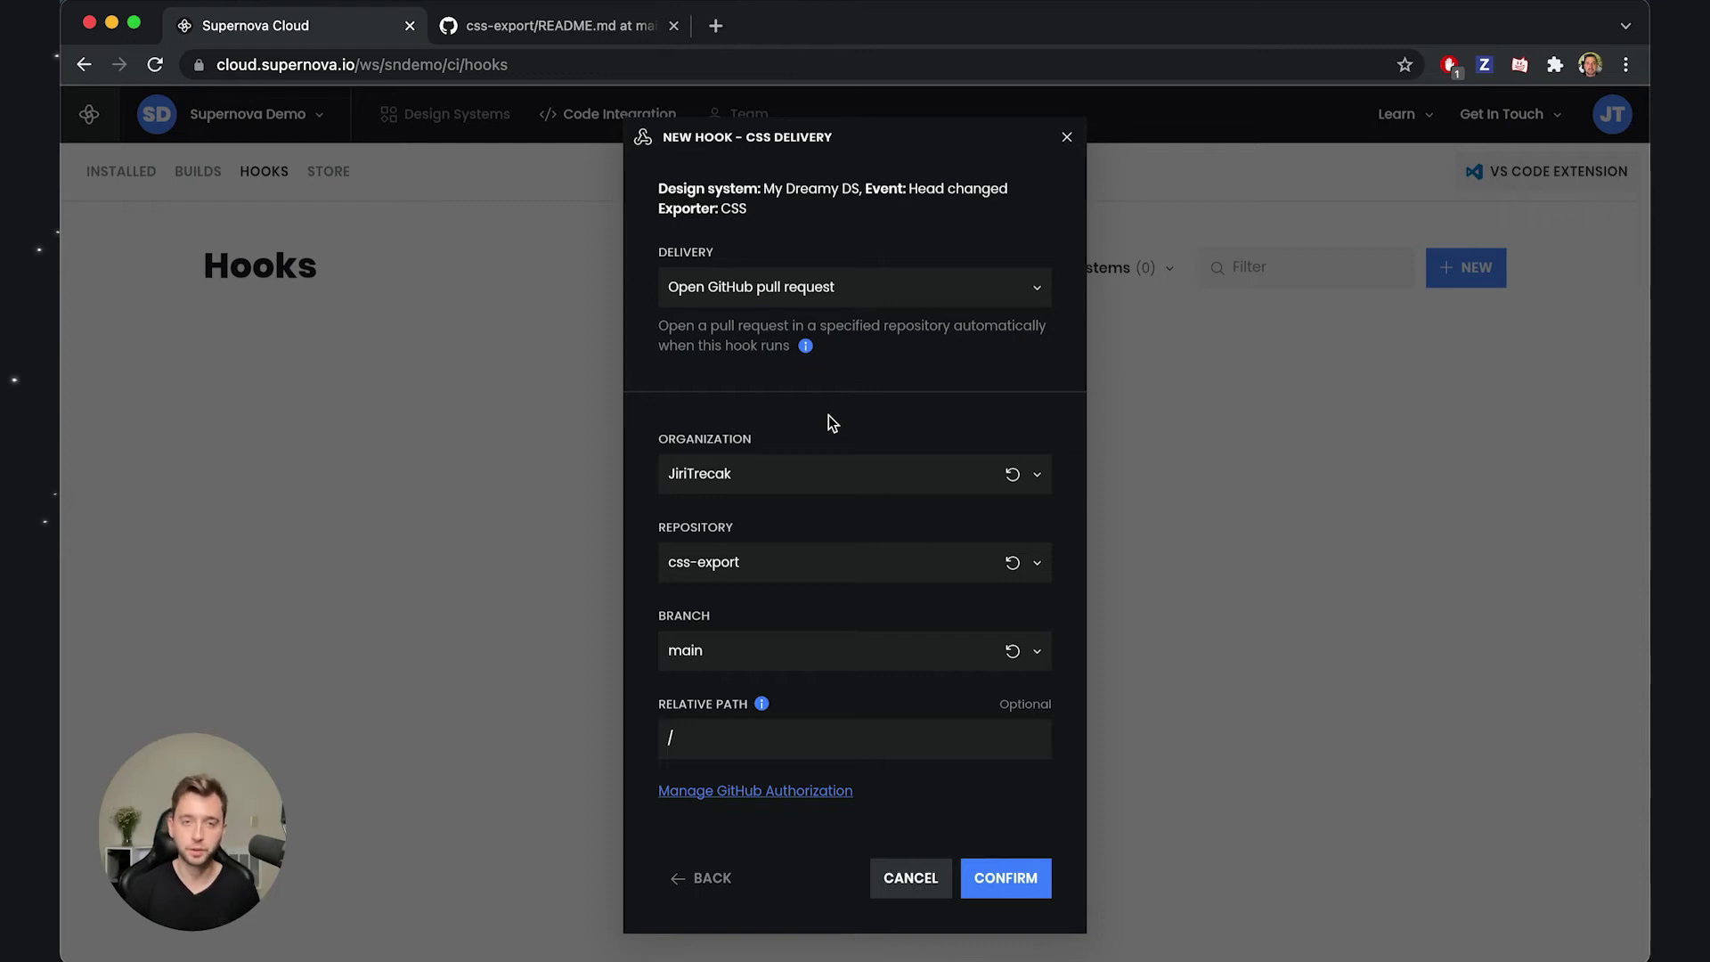
# Step: Try REST (POST) delivery, revert to Open GitHub pull request, and view css-export on GitHub
pyautogui.click(771, 301)
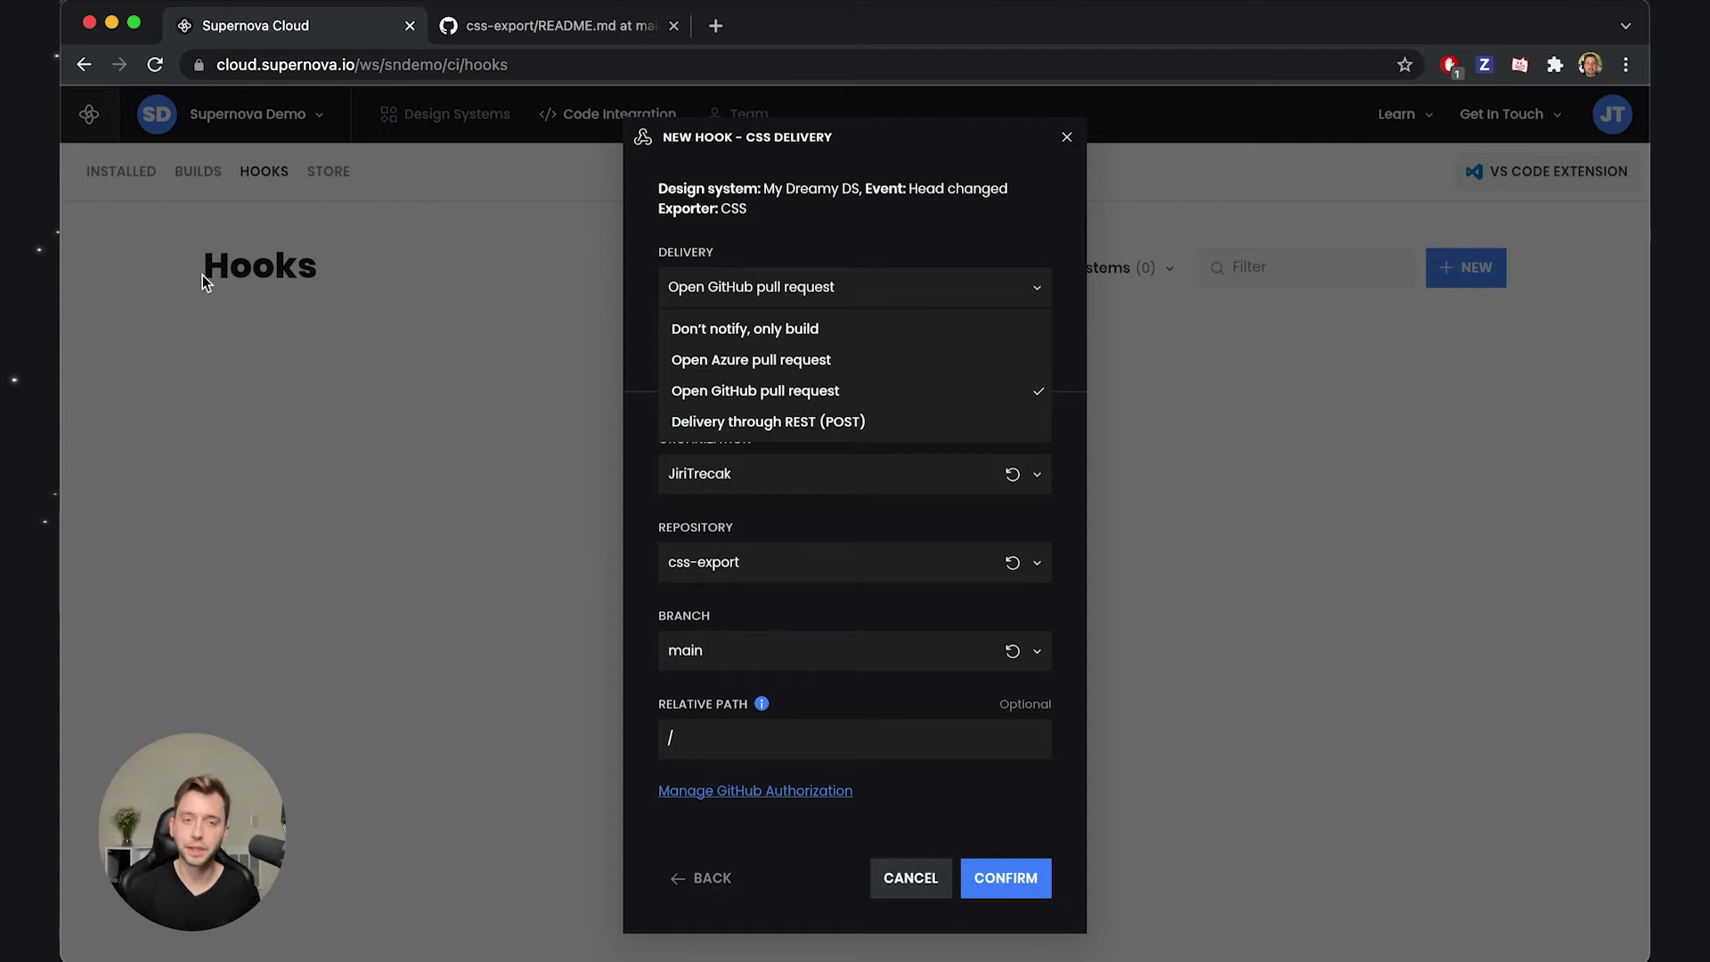
pyautogui.click(912, 422)
pyautogui.click(912, 428)
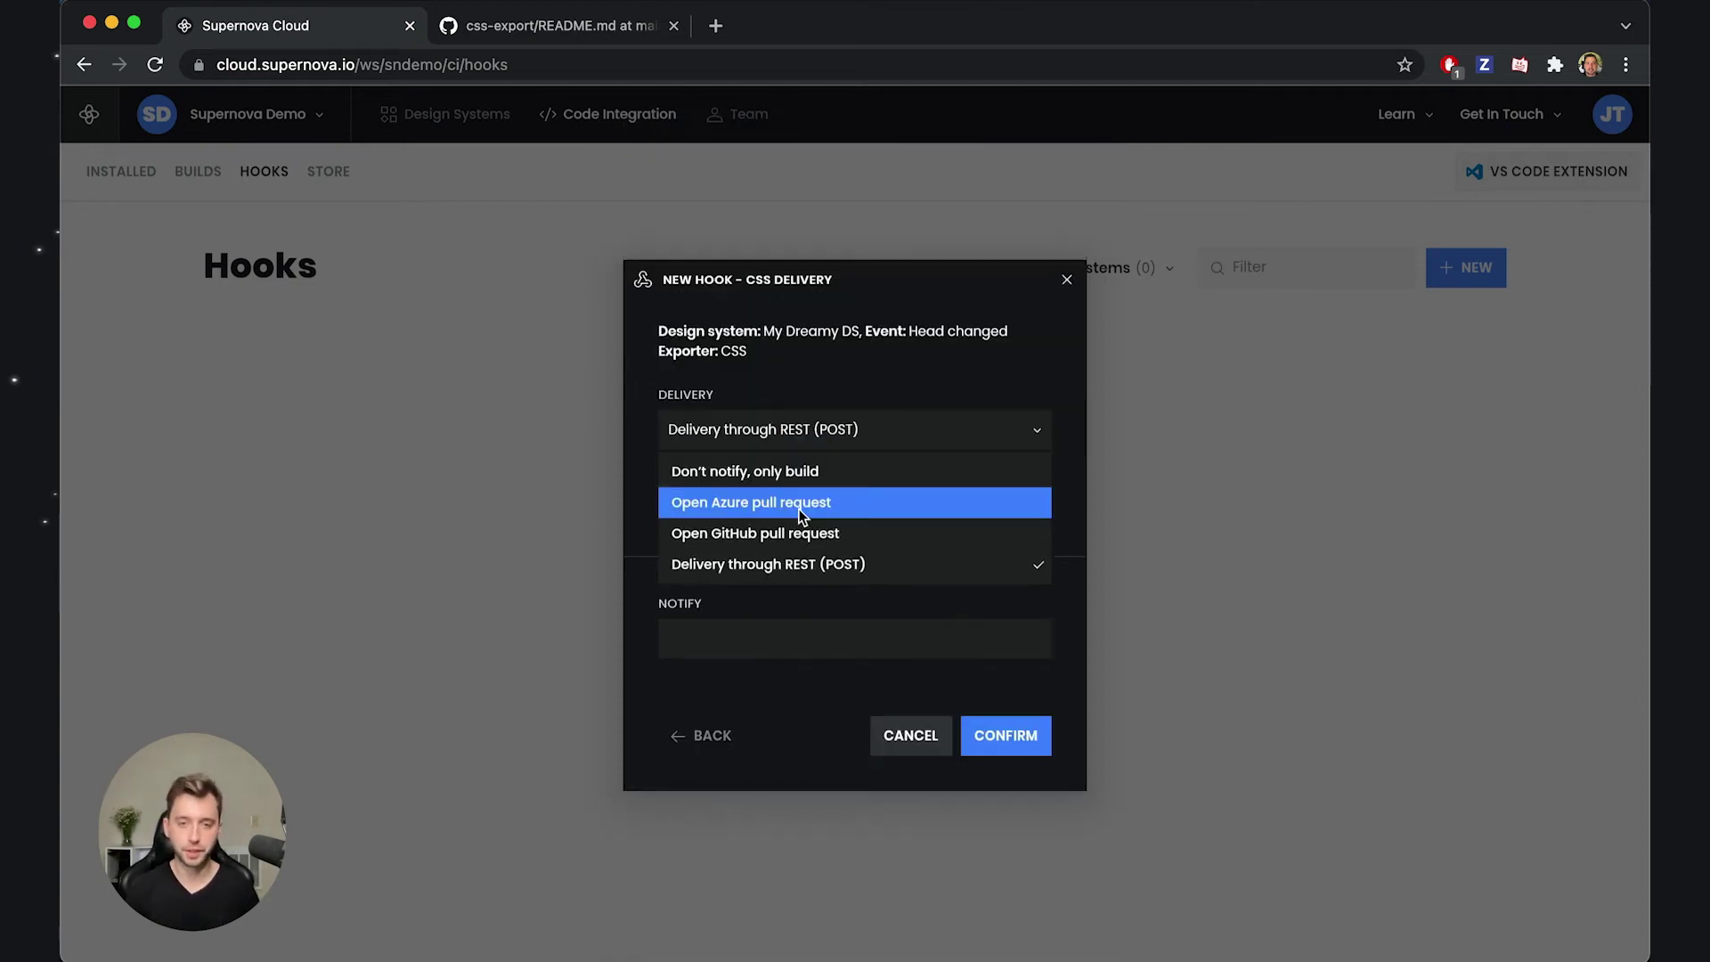
pyautogui.click(887, 533)
pyautogui.click(494, 40)
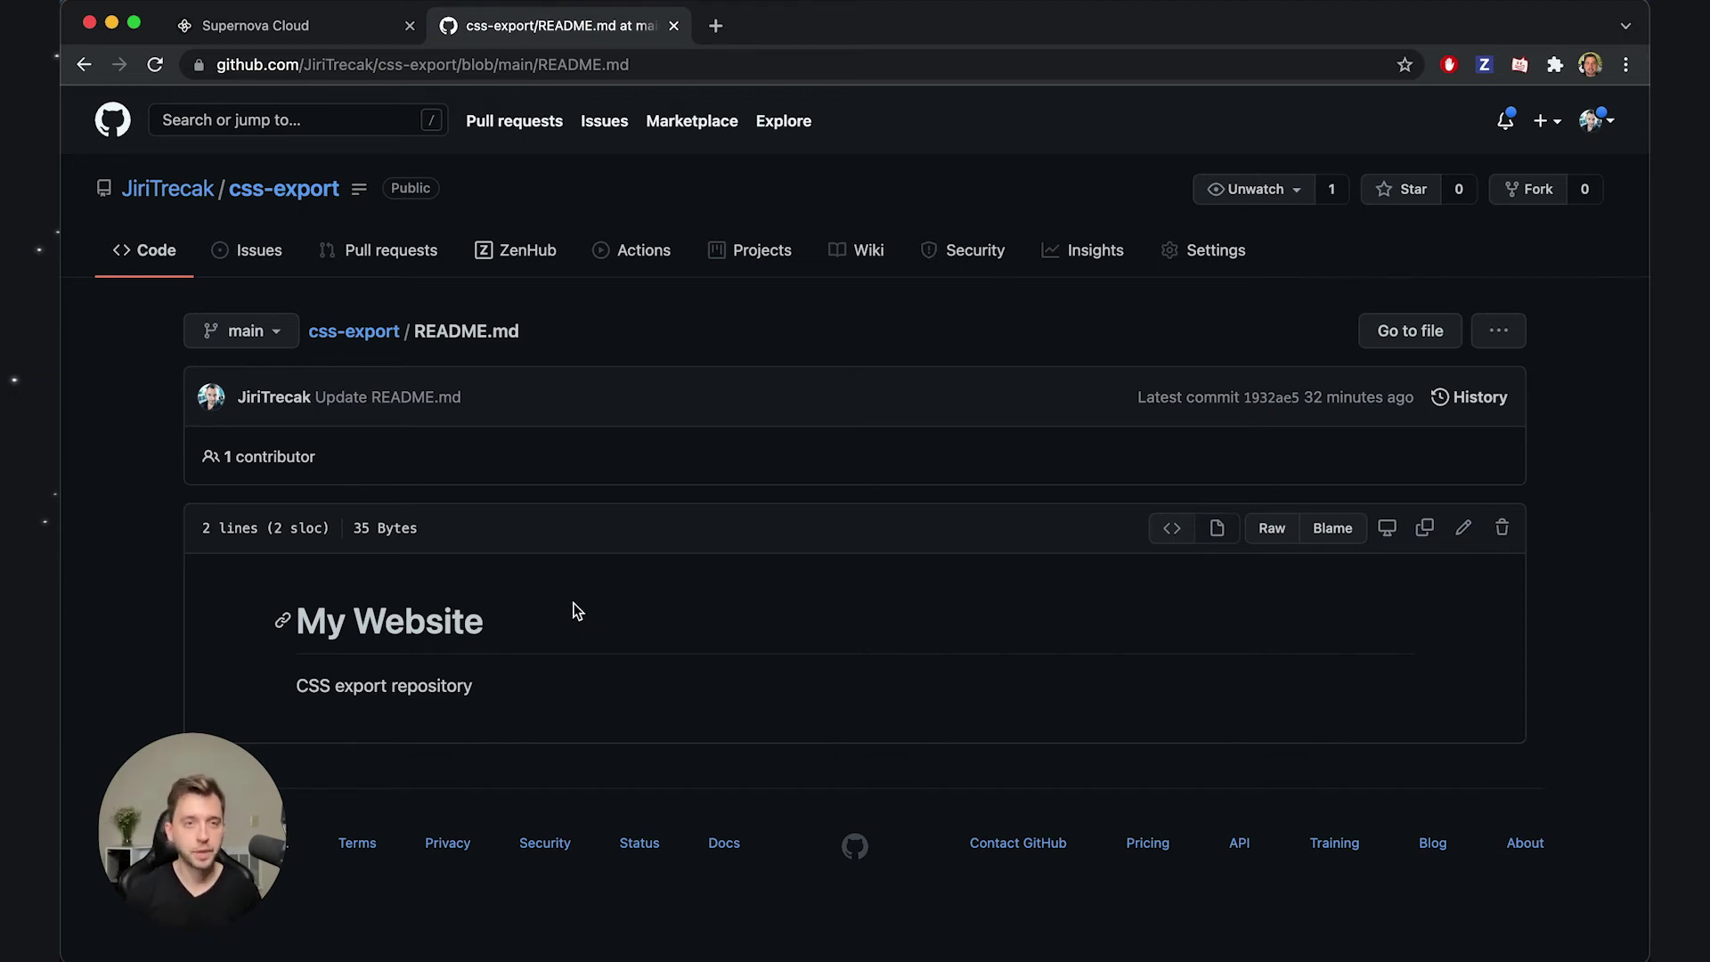
# Step: Review the css-export README, then return to the Supernova hook dialog
pyautogui.click(311, 34)
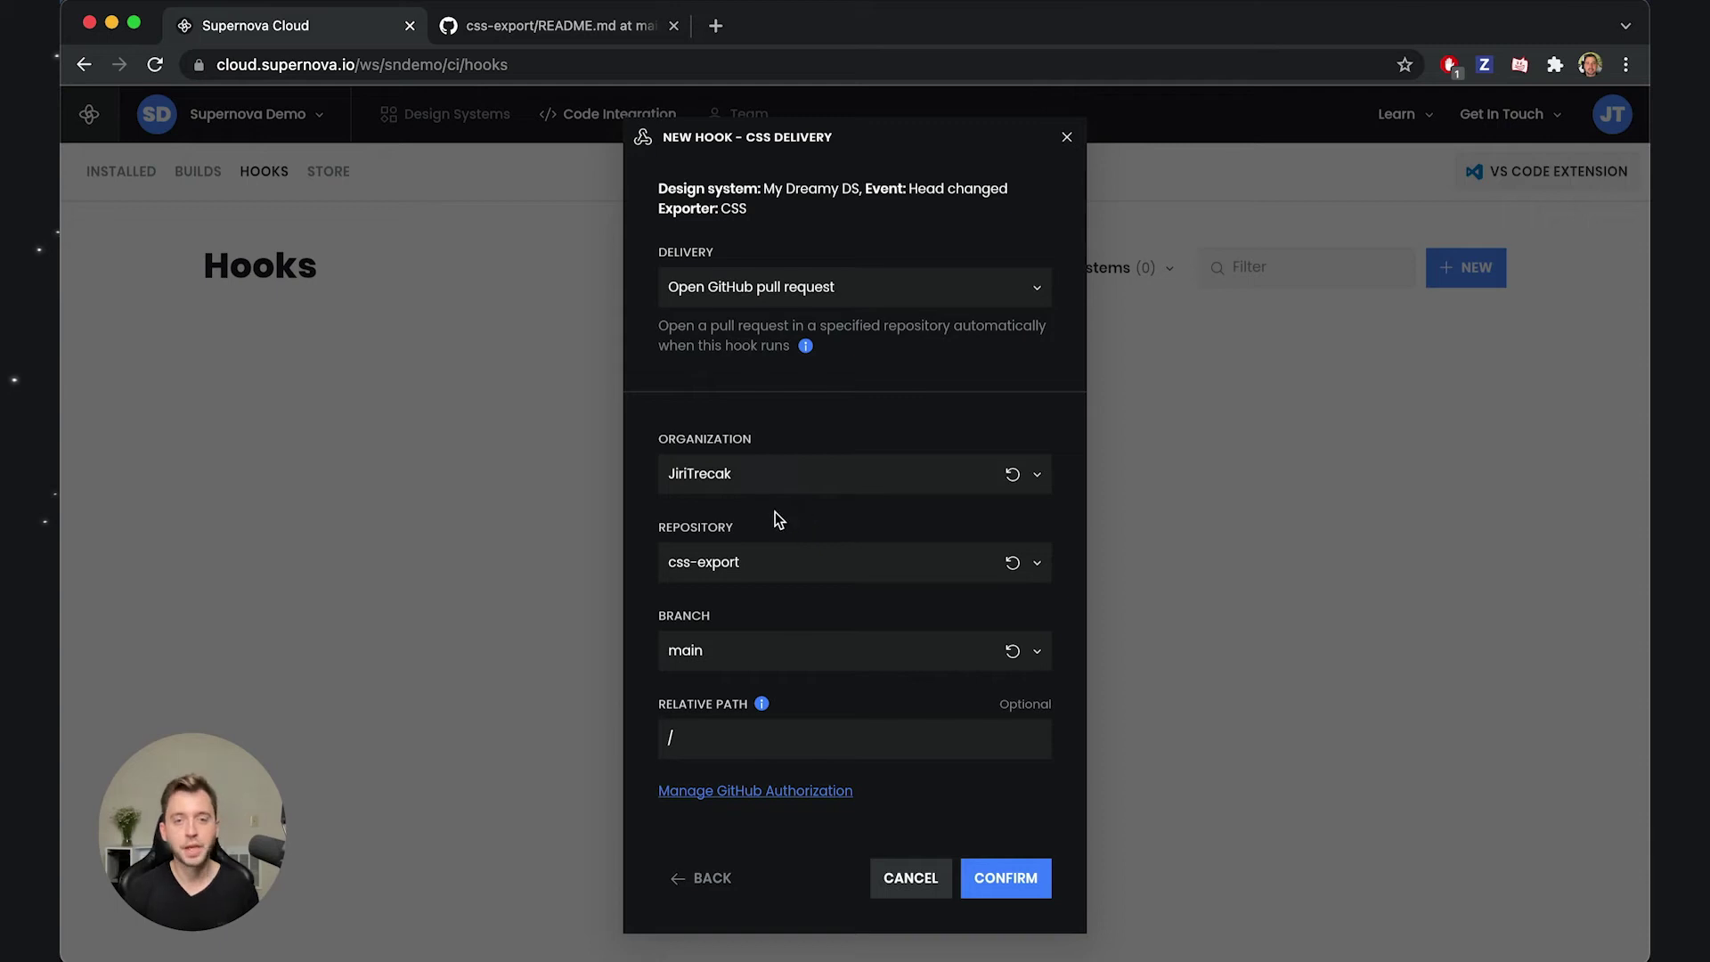
# Step: Keep css-export as the target repository and check its README on GitHub
pyautogui.click(690, 562)
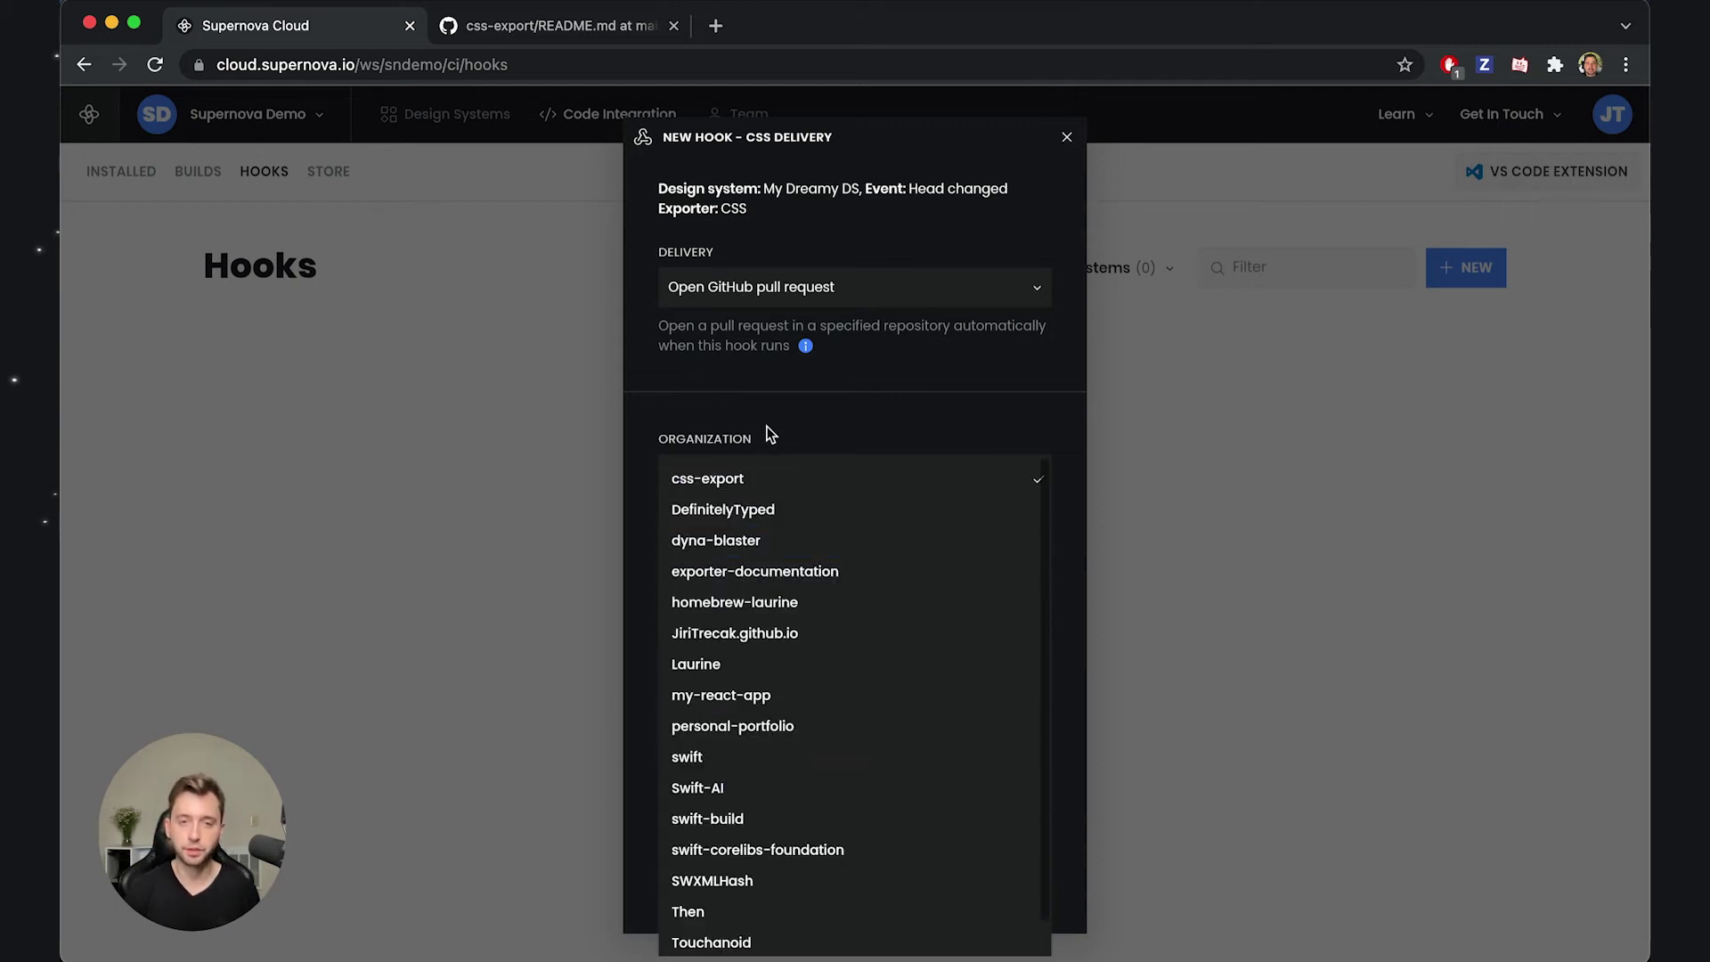
pyautogui.click(766, 461)
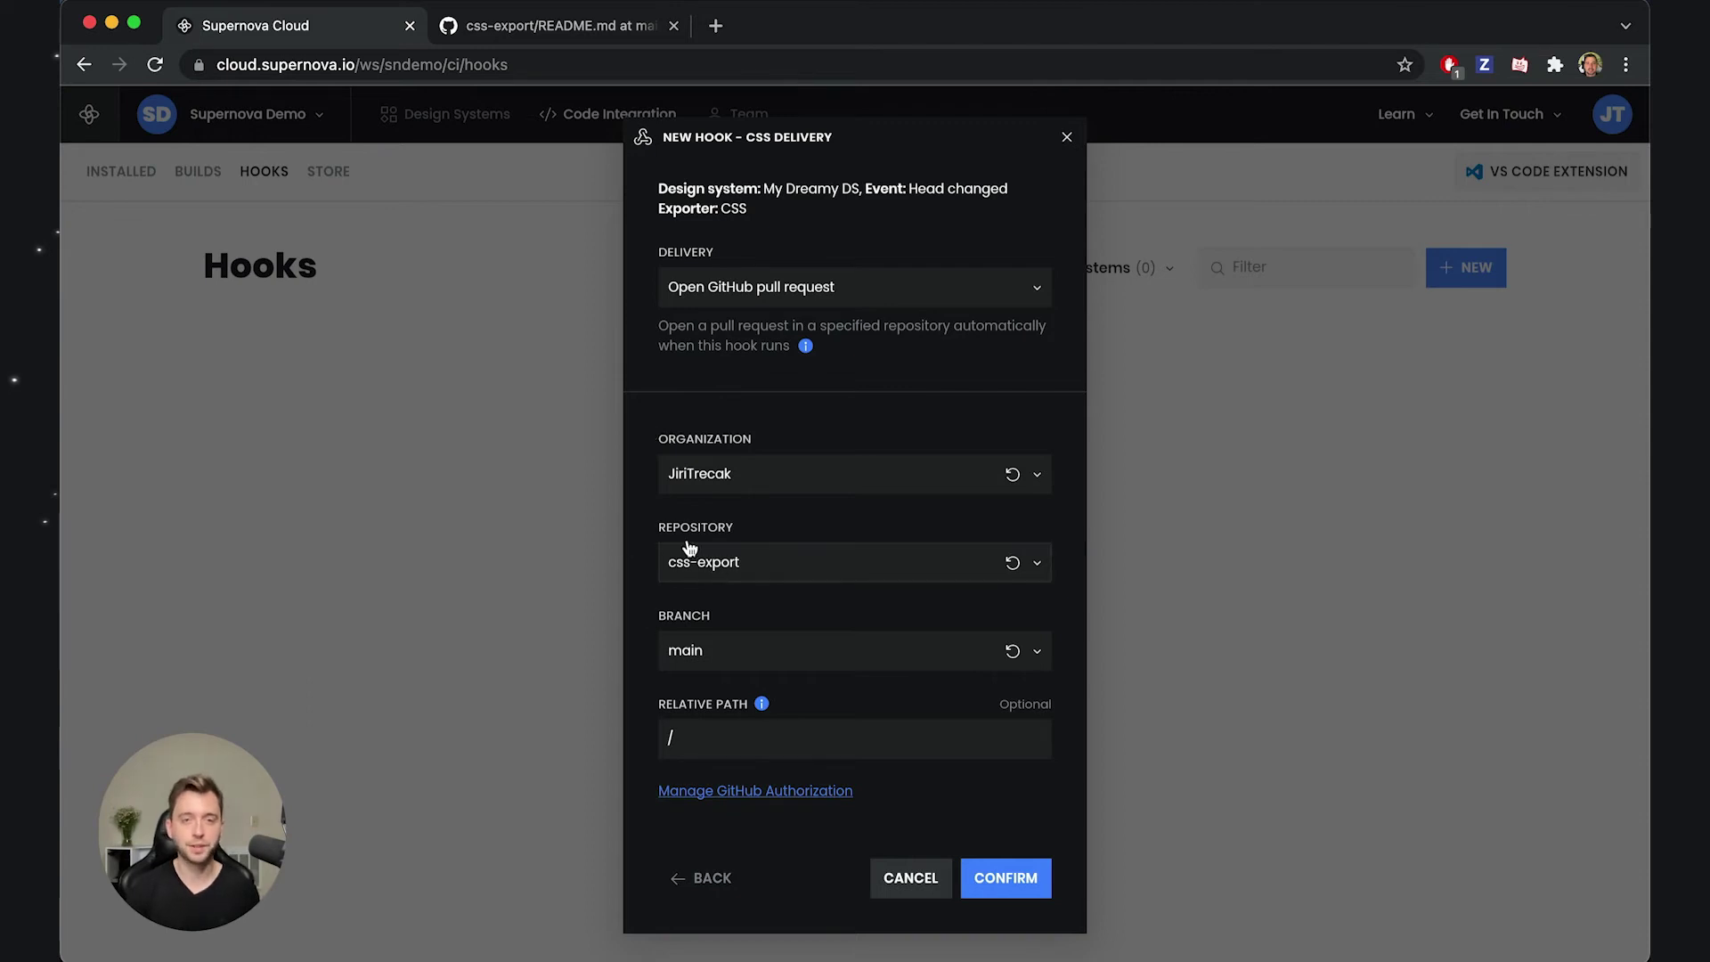
pyautogui.click(561, 29)
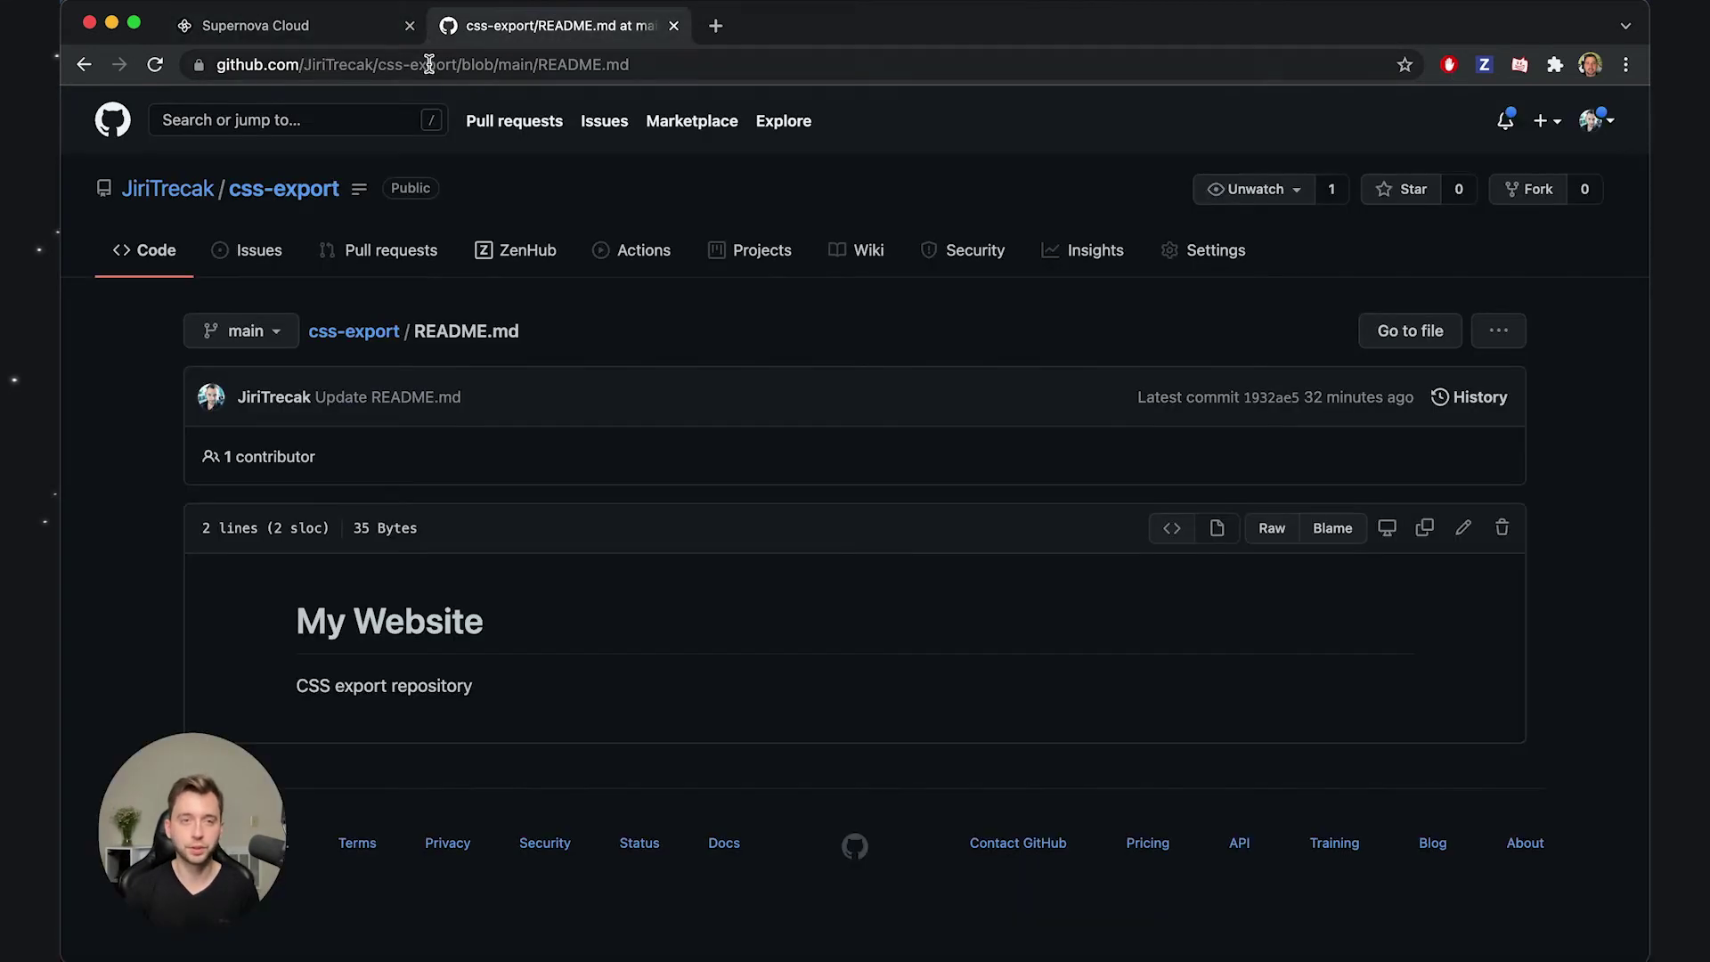
# Step: Return from GitHub to the CSS Delivery hook dialog targeting css-export, branch main
pyautogui.click(342, 28)
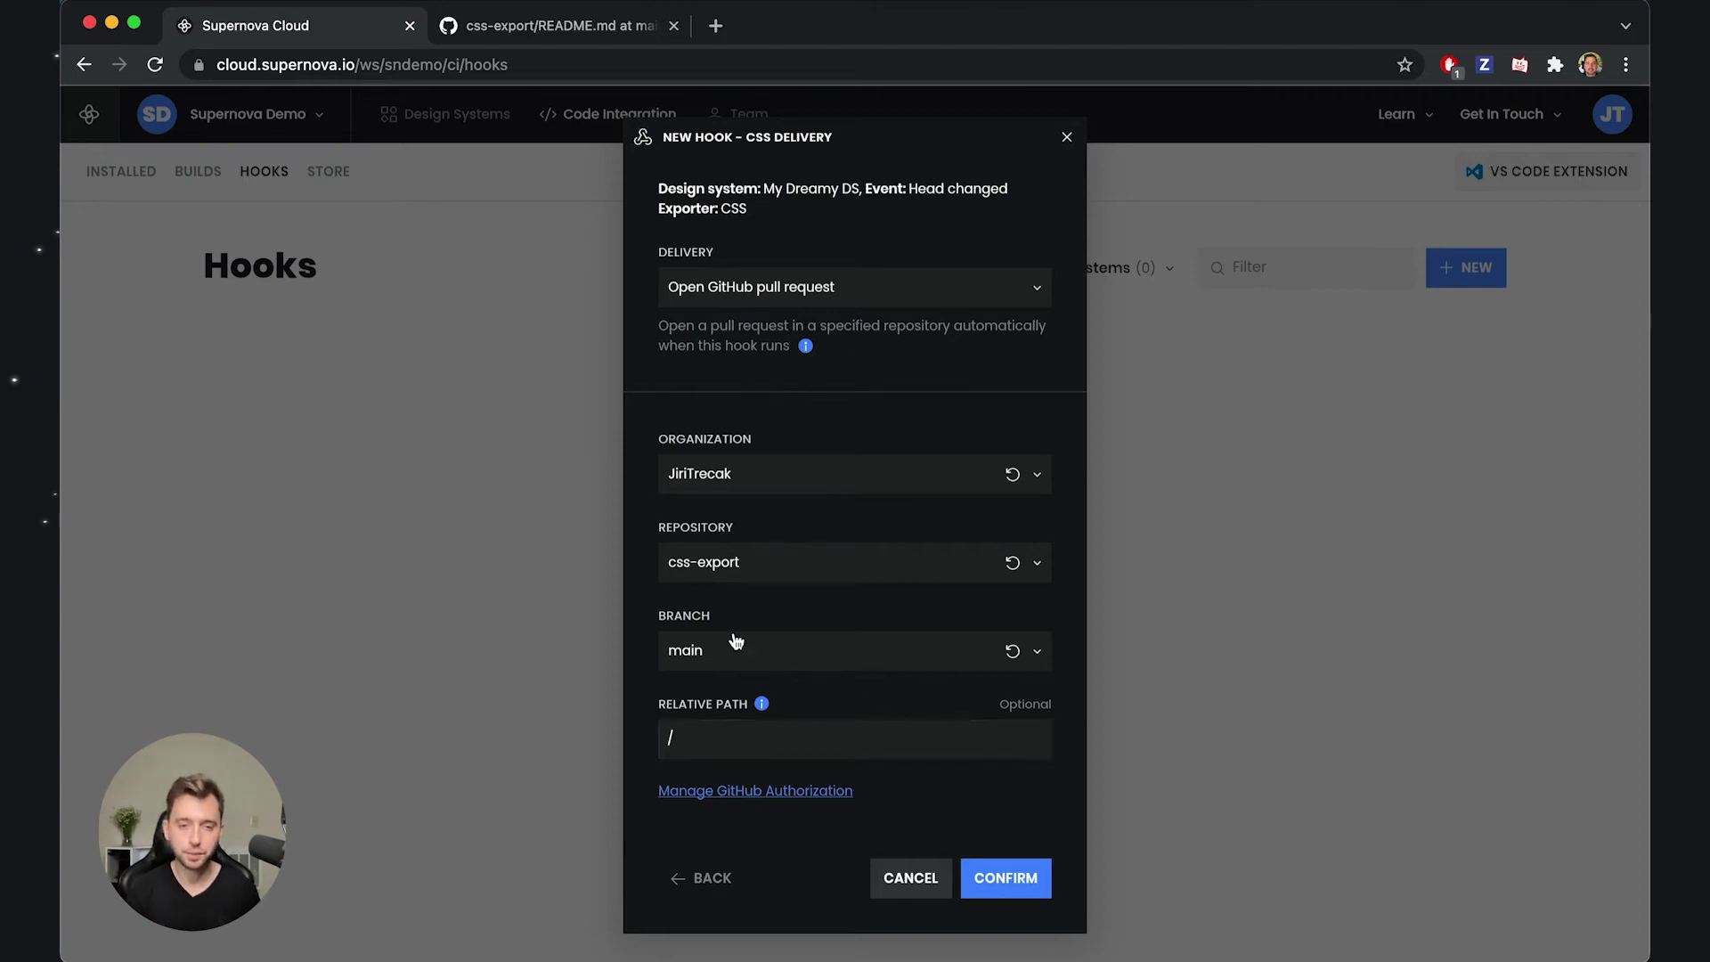
# Step: Set the relative path to /design-system/ and confirm to create the CSS Delivery hook
pyautogui.click(706, 742)
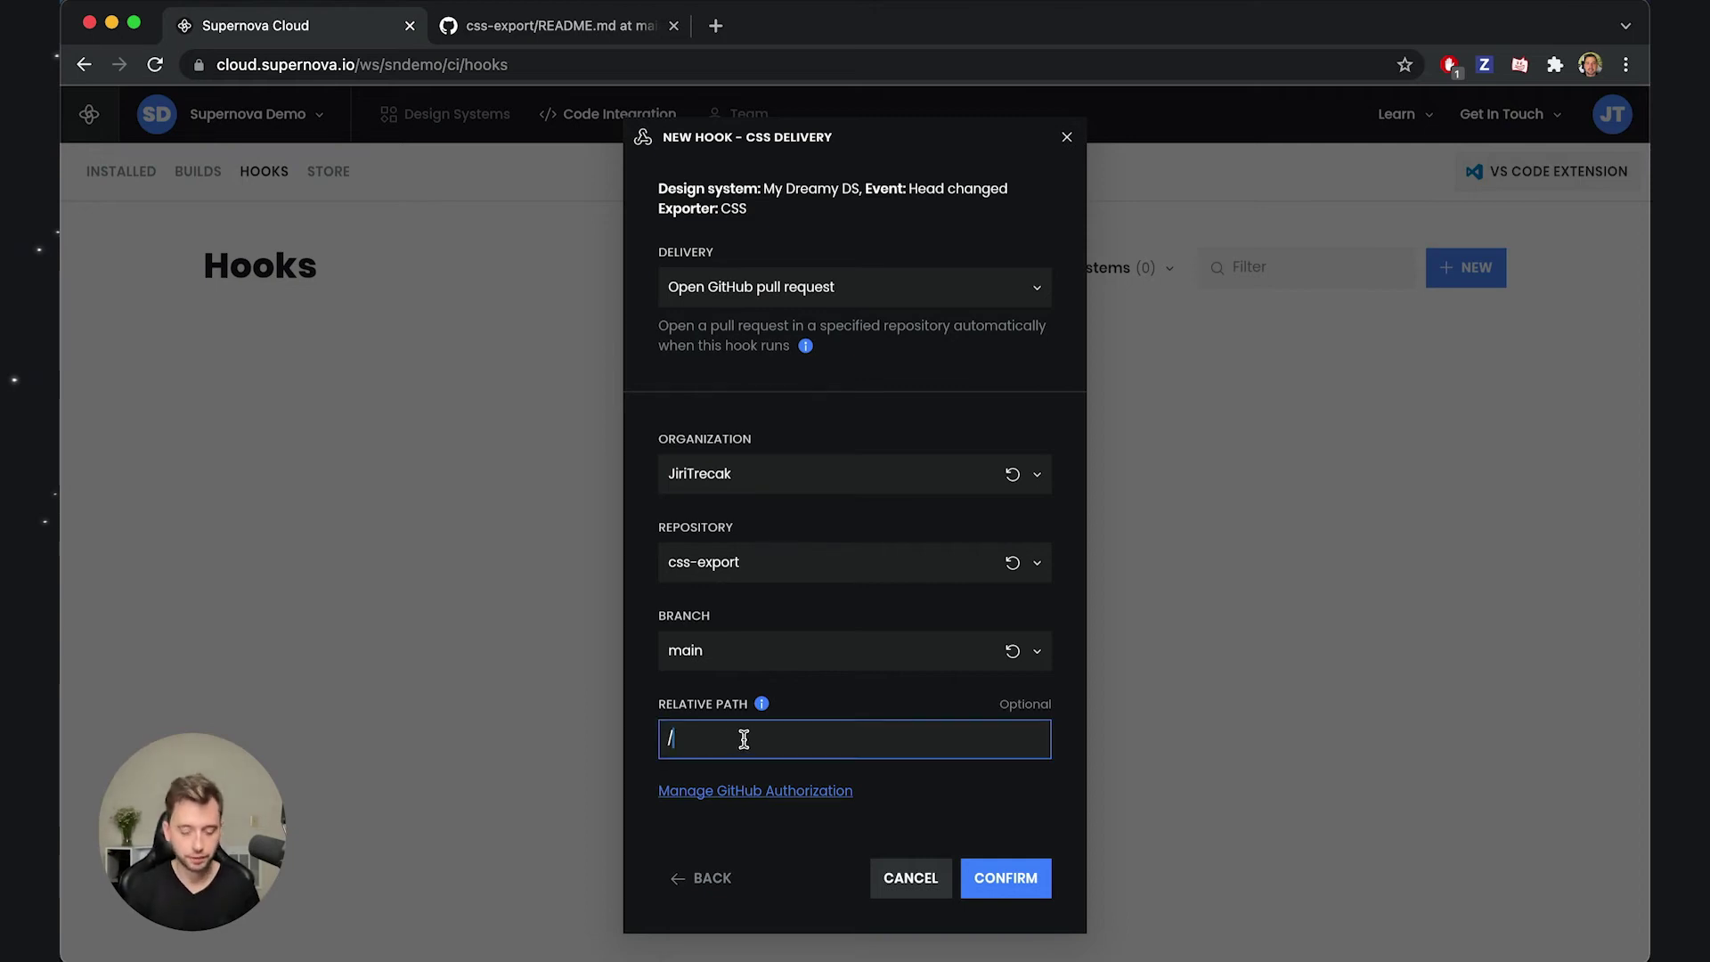
pyautogui.write('design-sys')
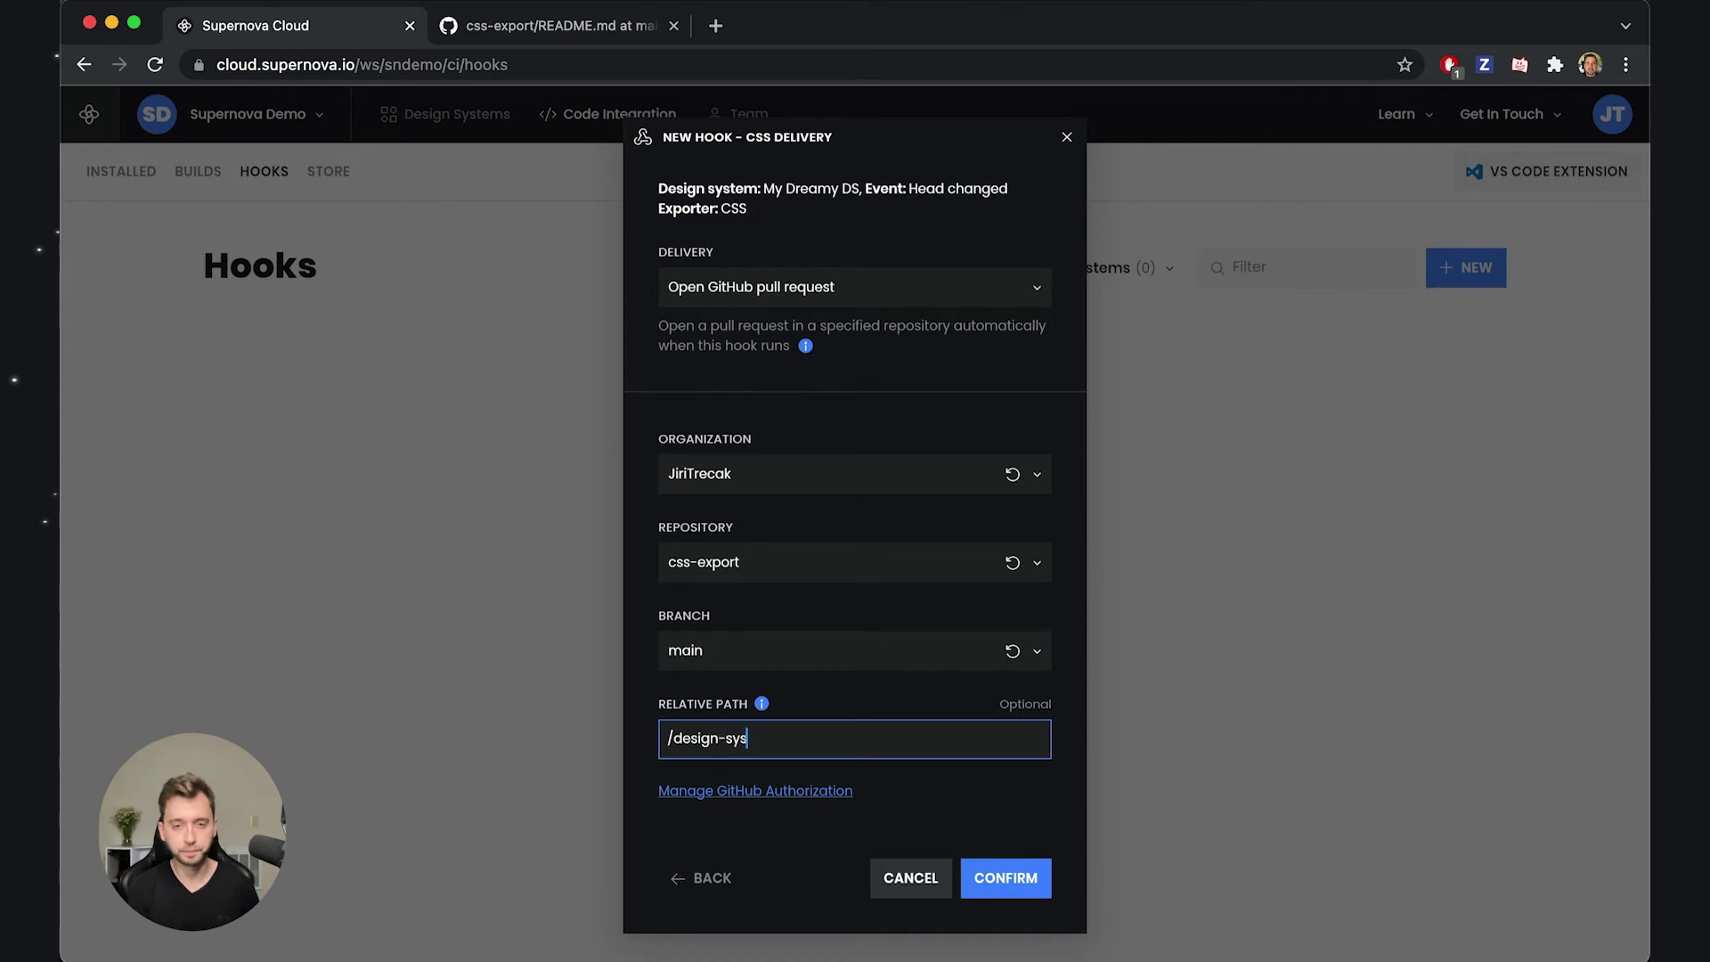
pyautogui.write('tem/')
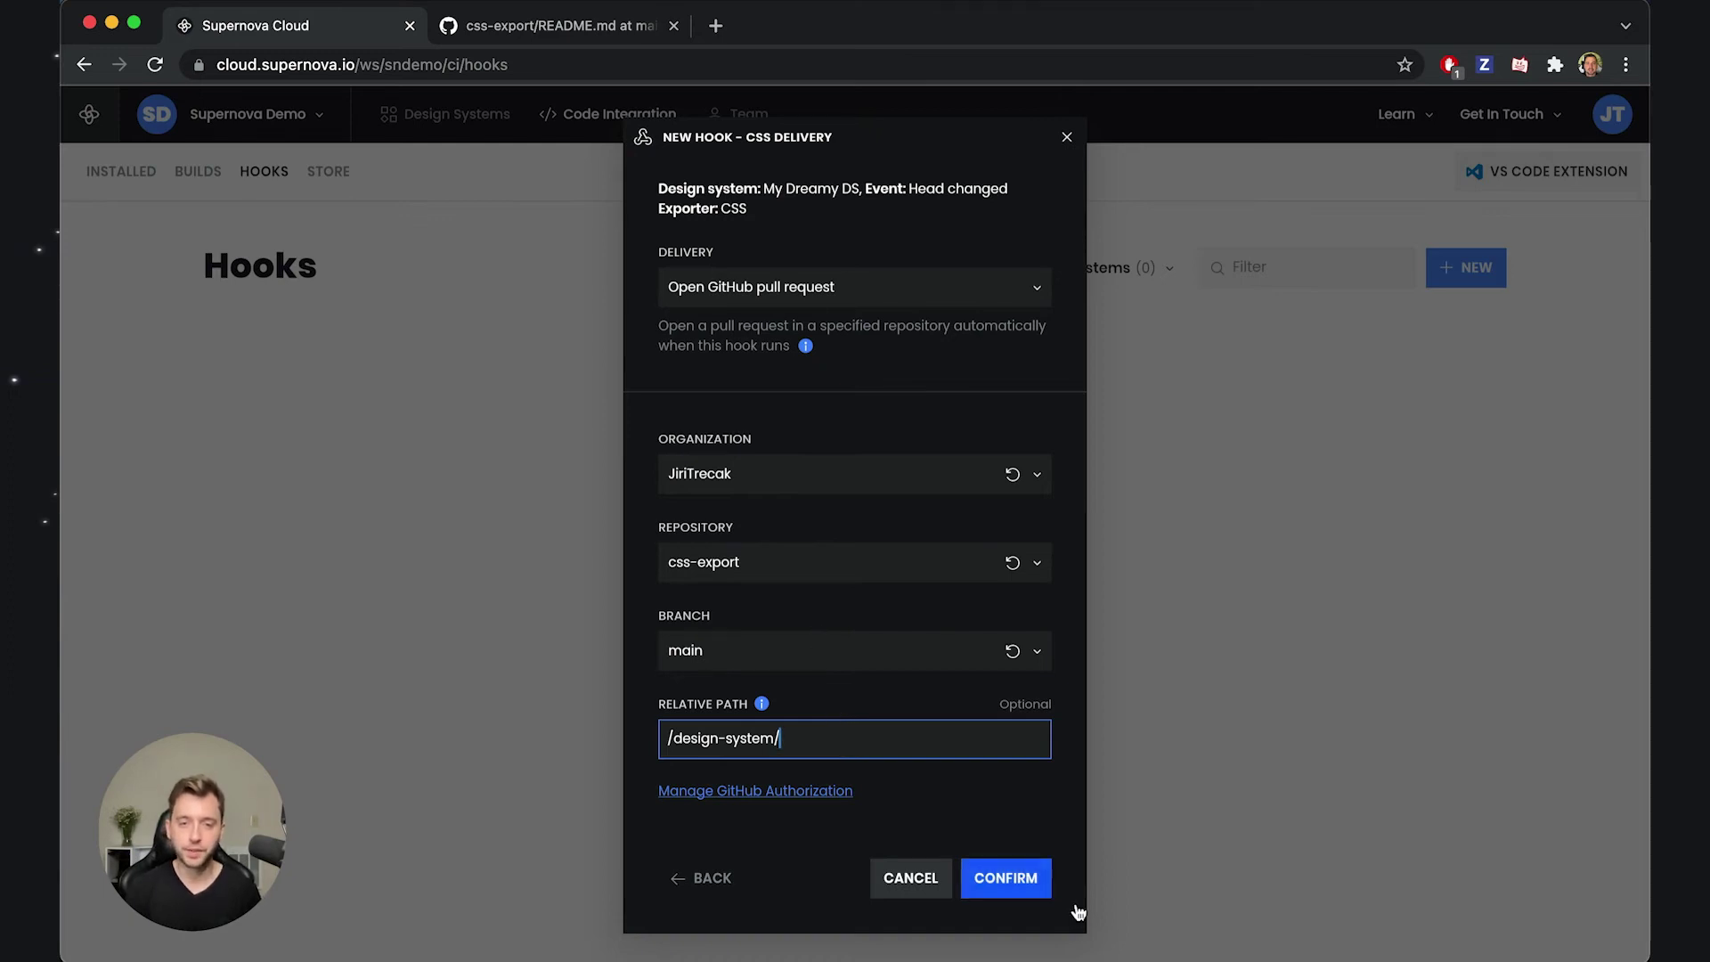
pyautogui.click(1016, 877)
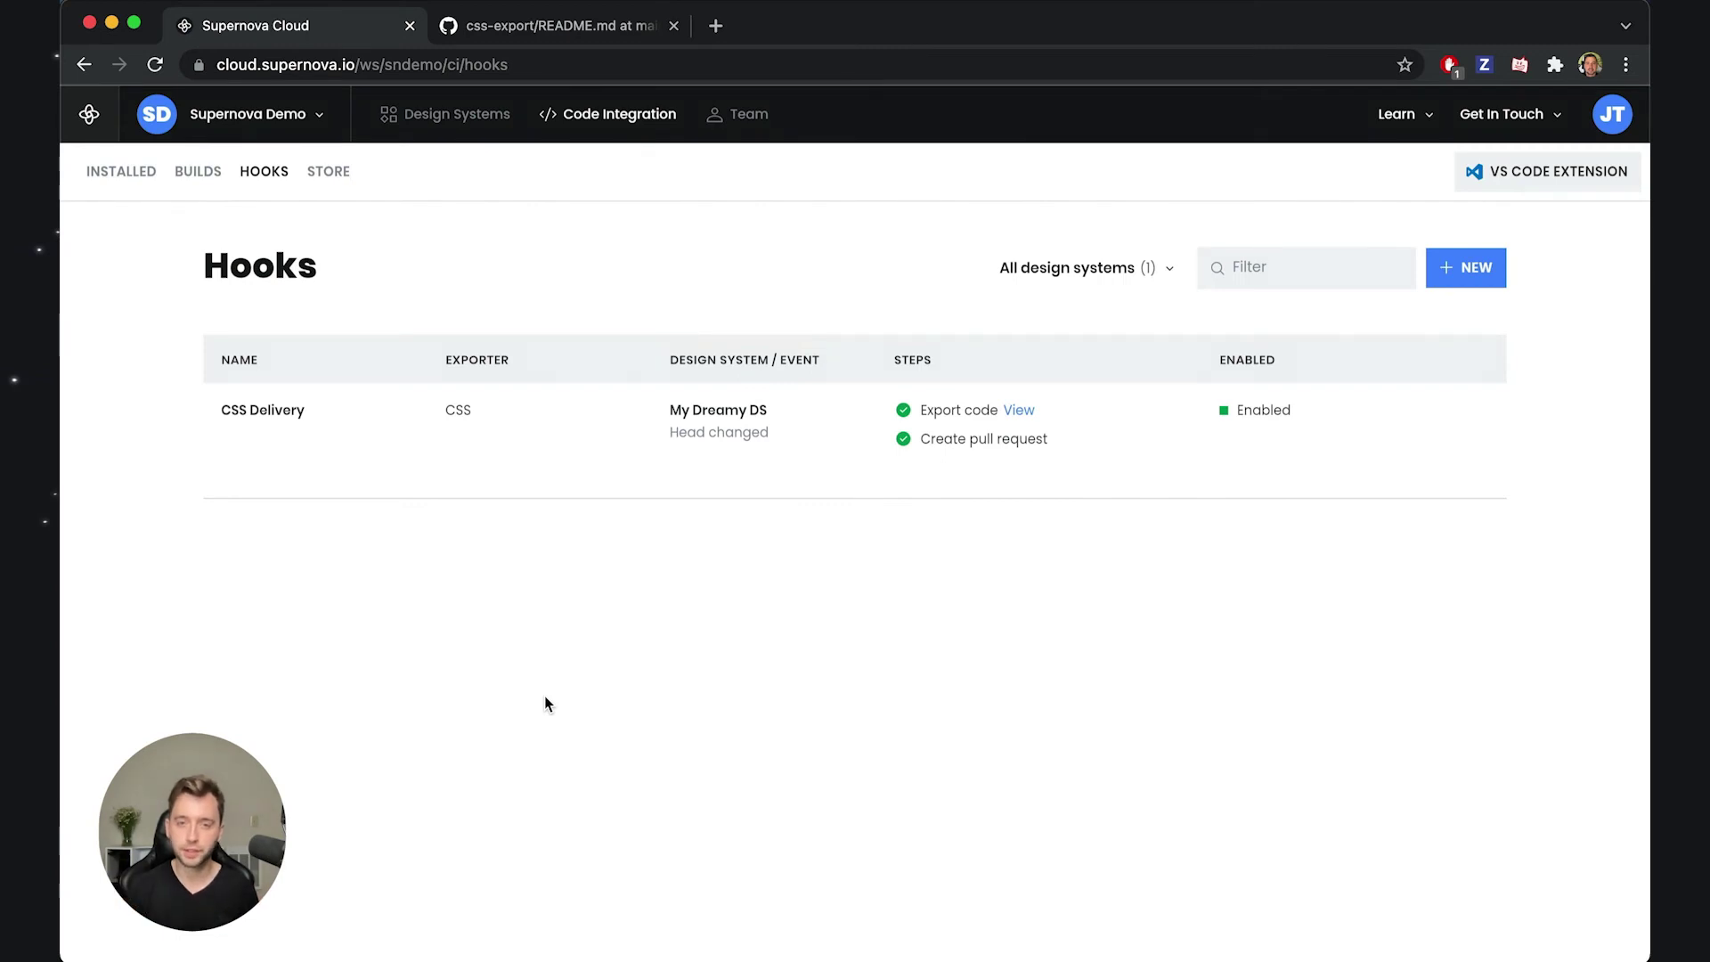
# Step: Review the Hooks page showing the enabled CSS Delivery hook for My Dreamy DS
pyautogui.moveTo(1317, 458)
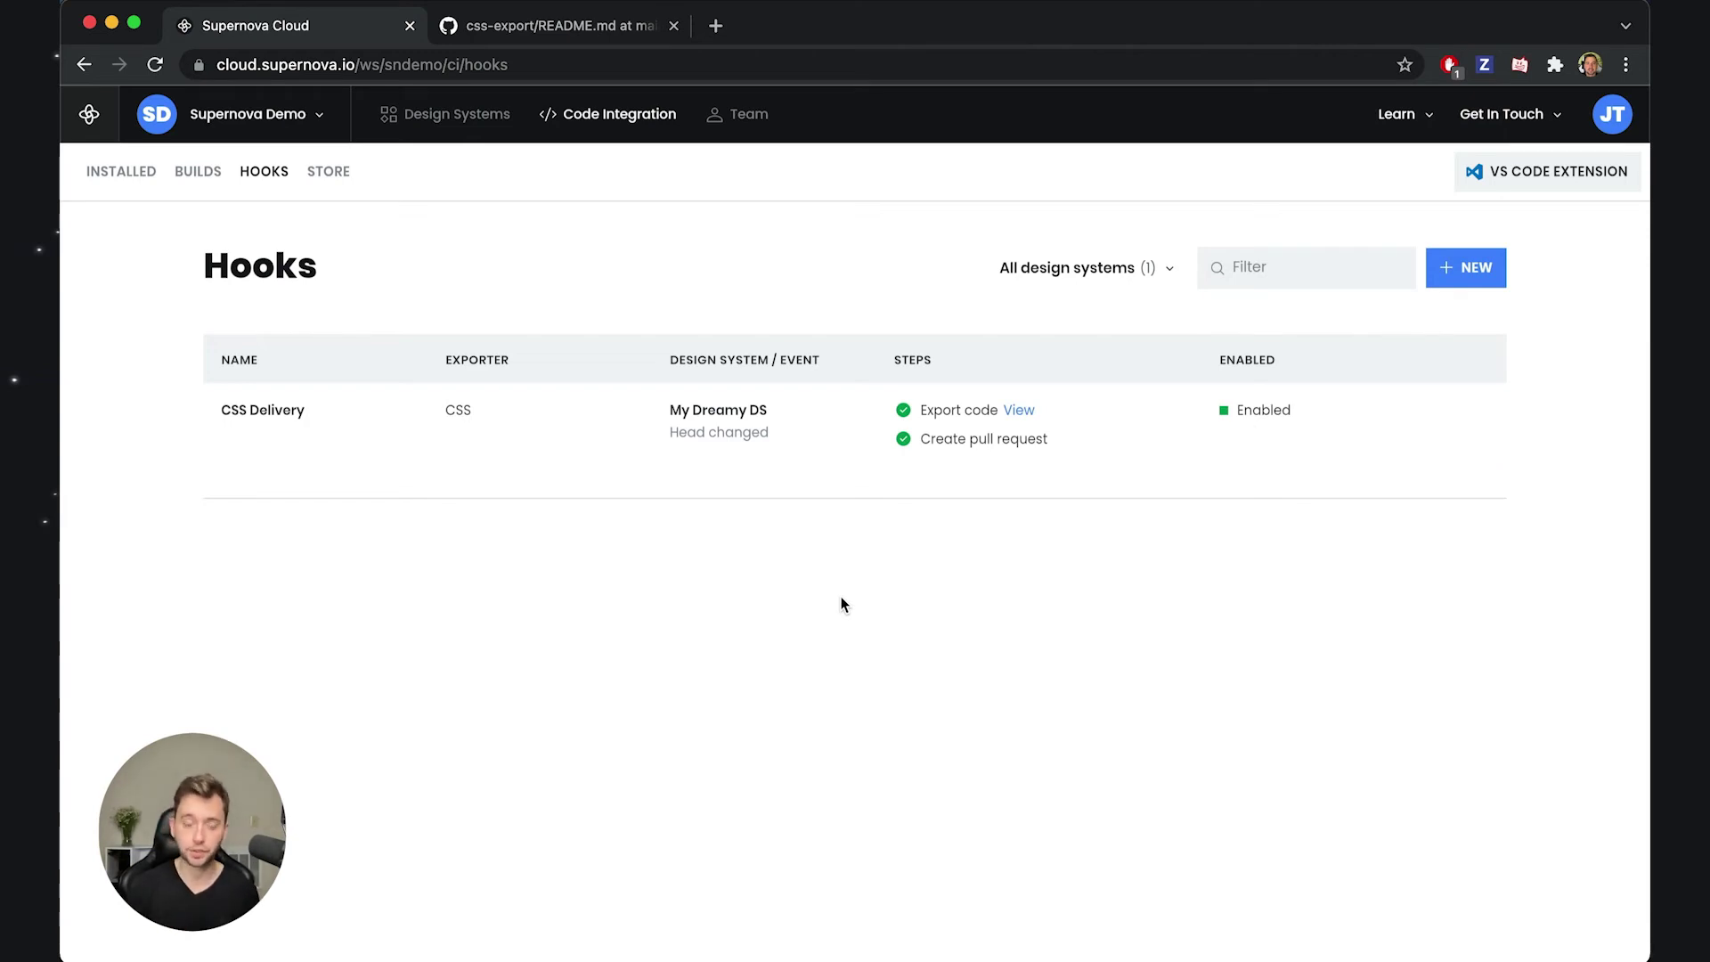
pyautogui.moveTo(794, 475)
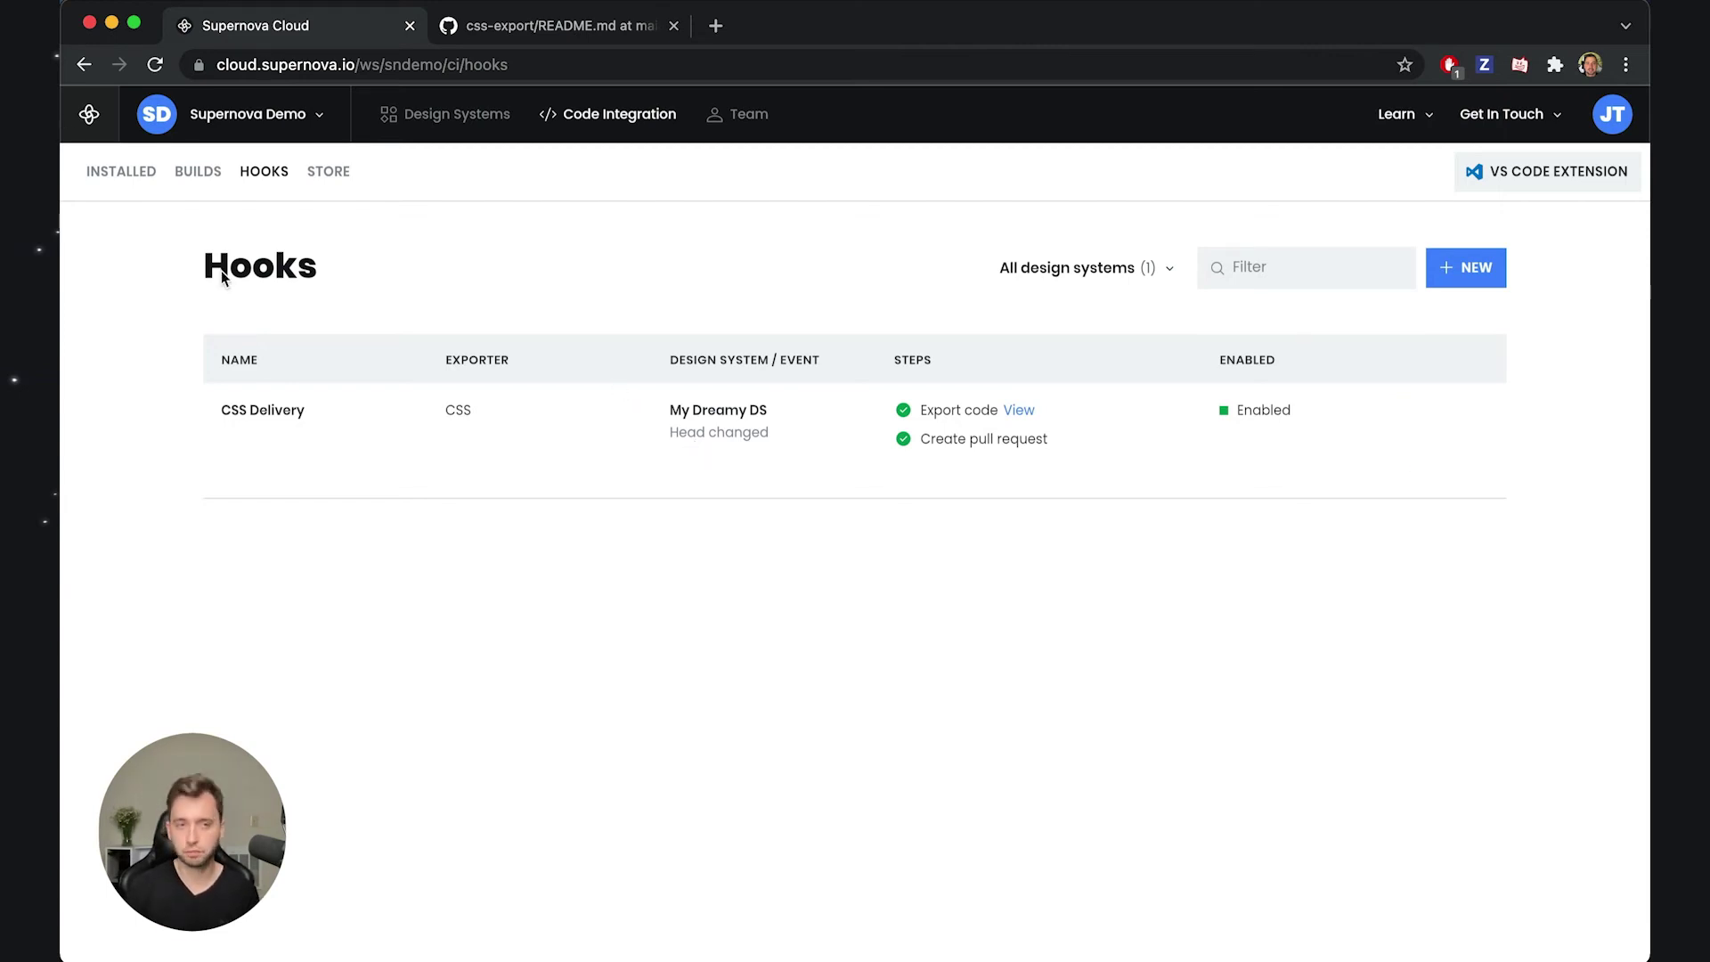
# Step: Open the My Dreamy DS design system from the design systems list
pyautogui.click(451, 130)
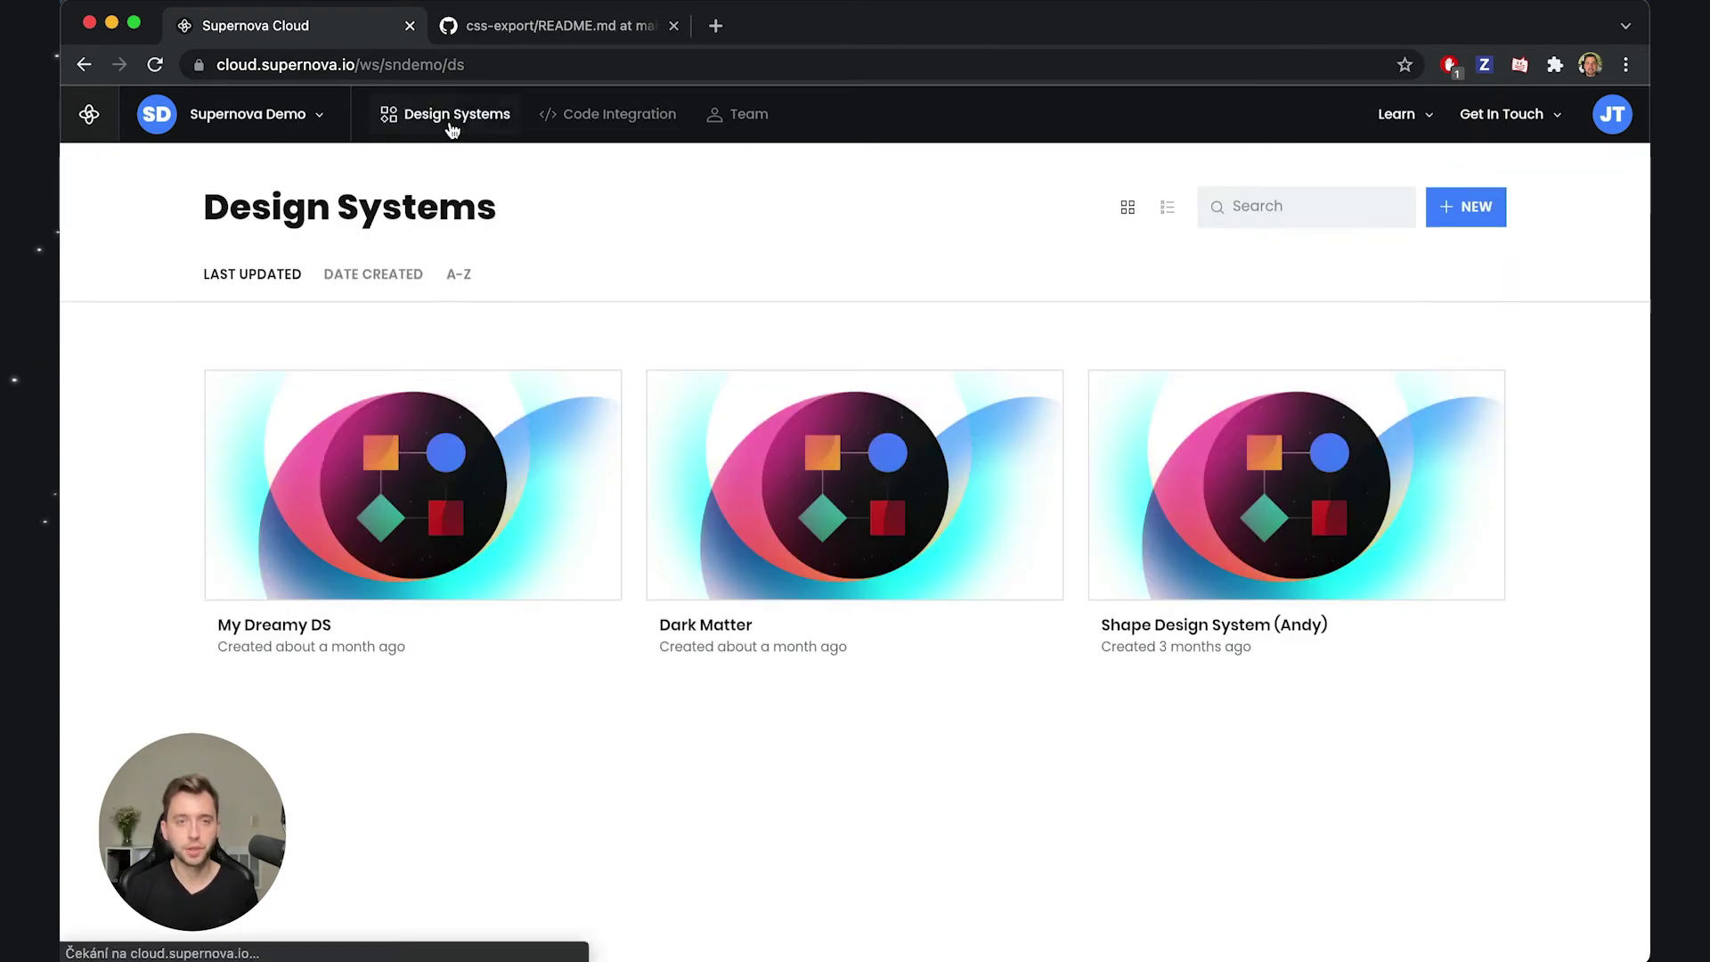
pyautogui.click(469, 483)
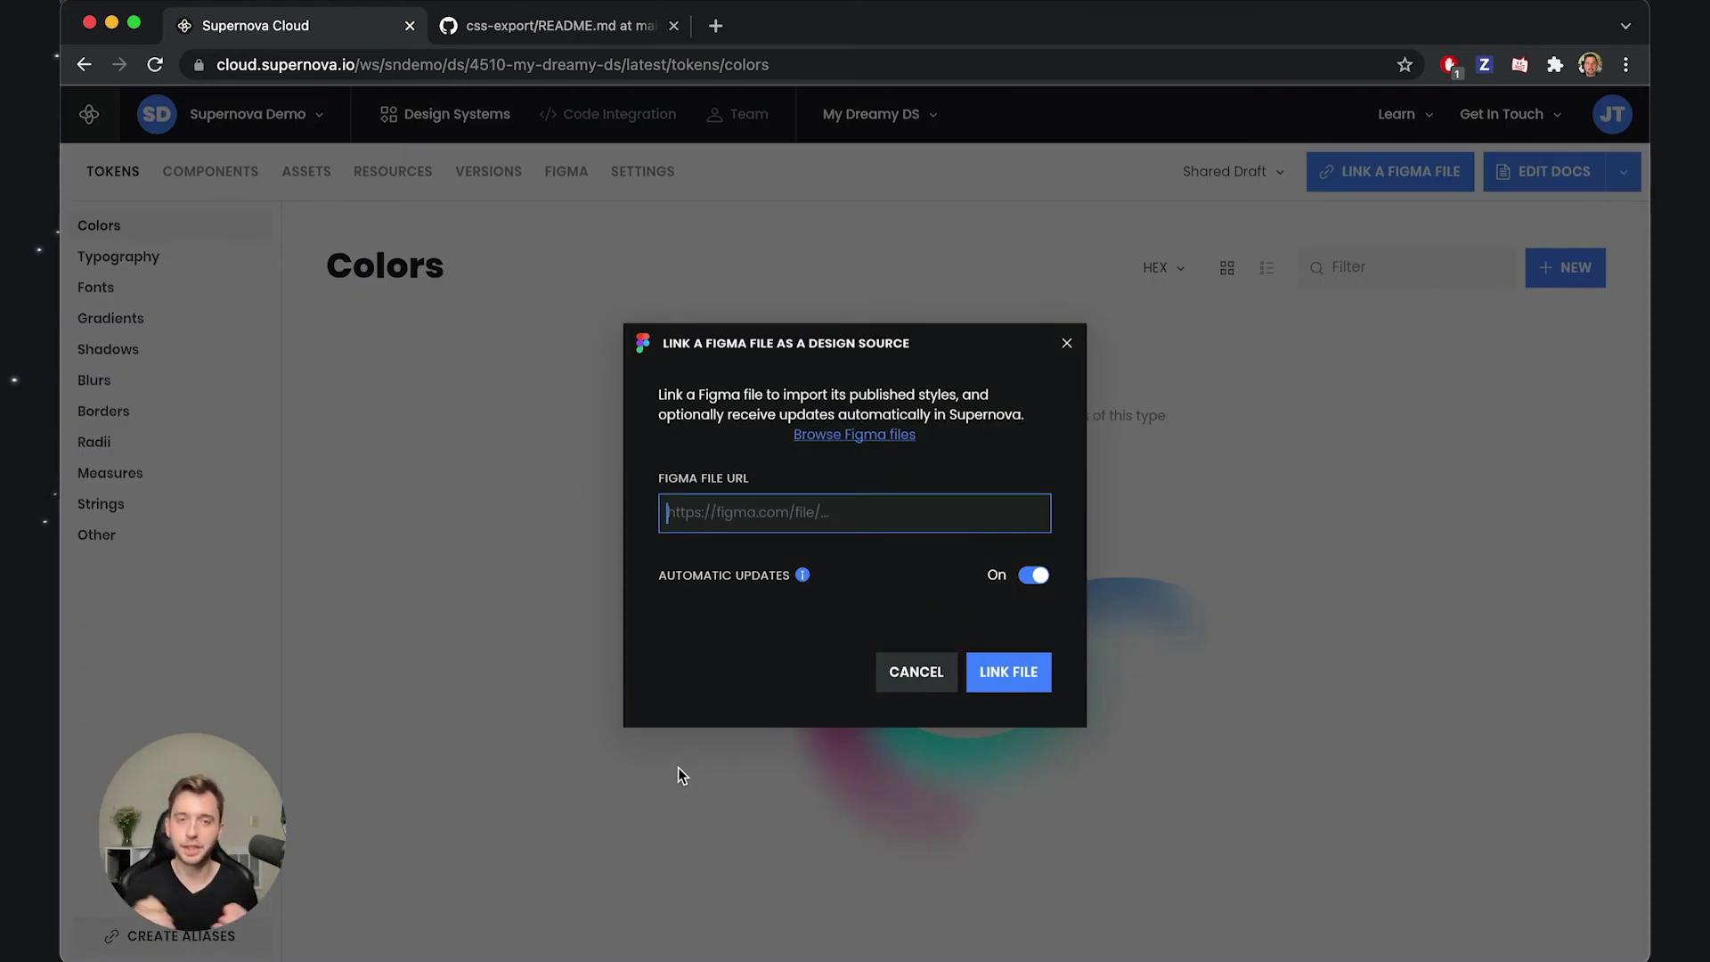
# Step: Copy the share link of the Figma file Supernova Demo, then return to Chrome
pyautogui.moveTo(815, 953)
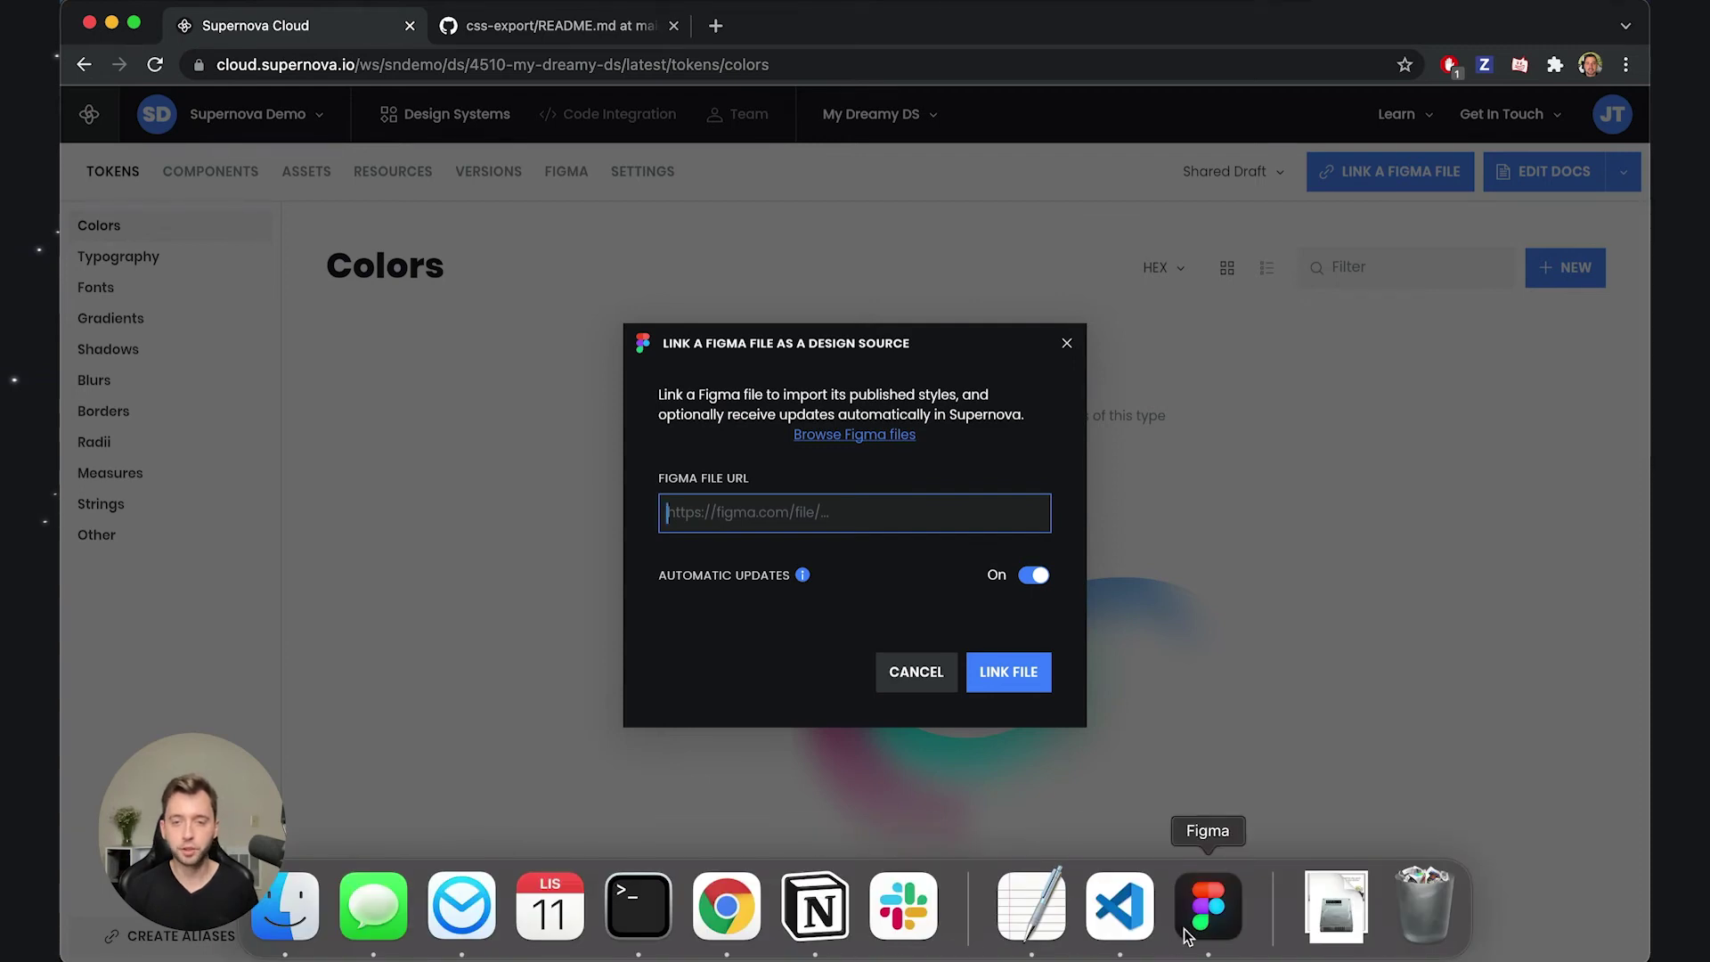
pyautogui.click(1206, 906)
pyautogui.scroll(-5, 739, 787)
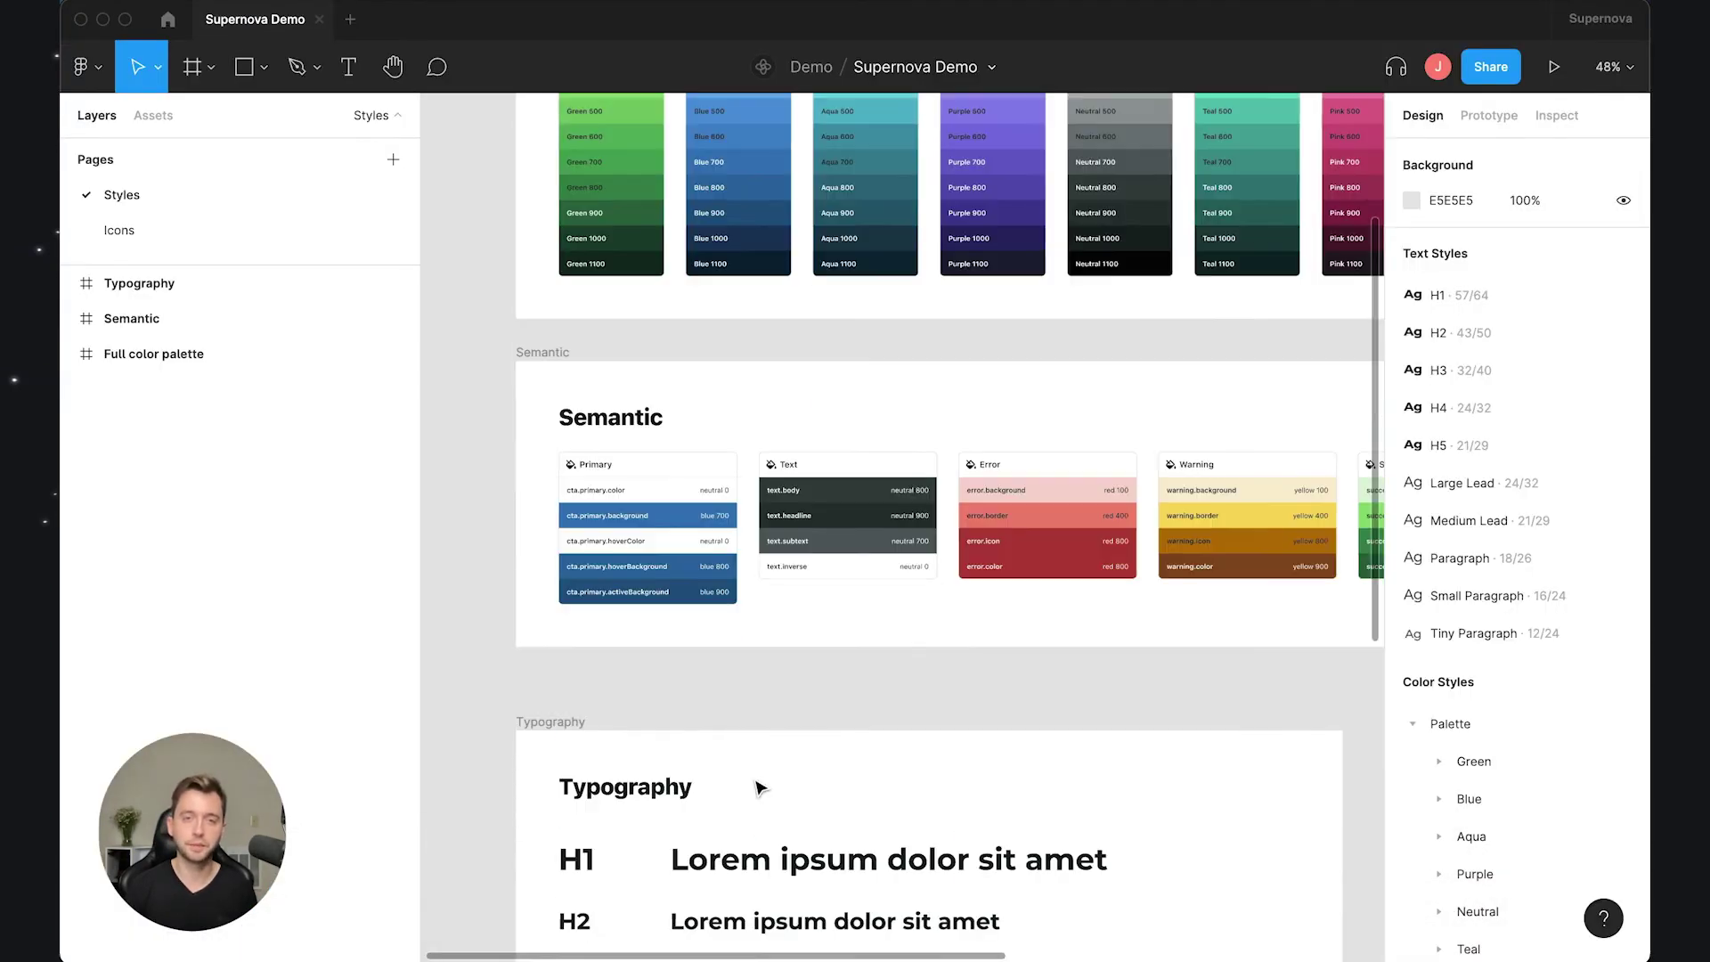
pyautogui.scroll(-5, 761, 789)
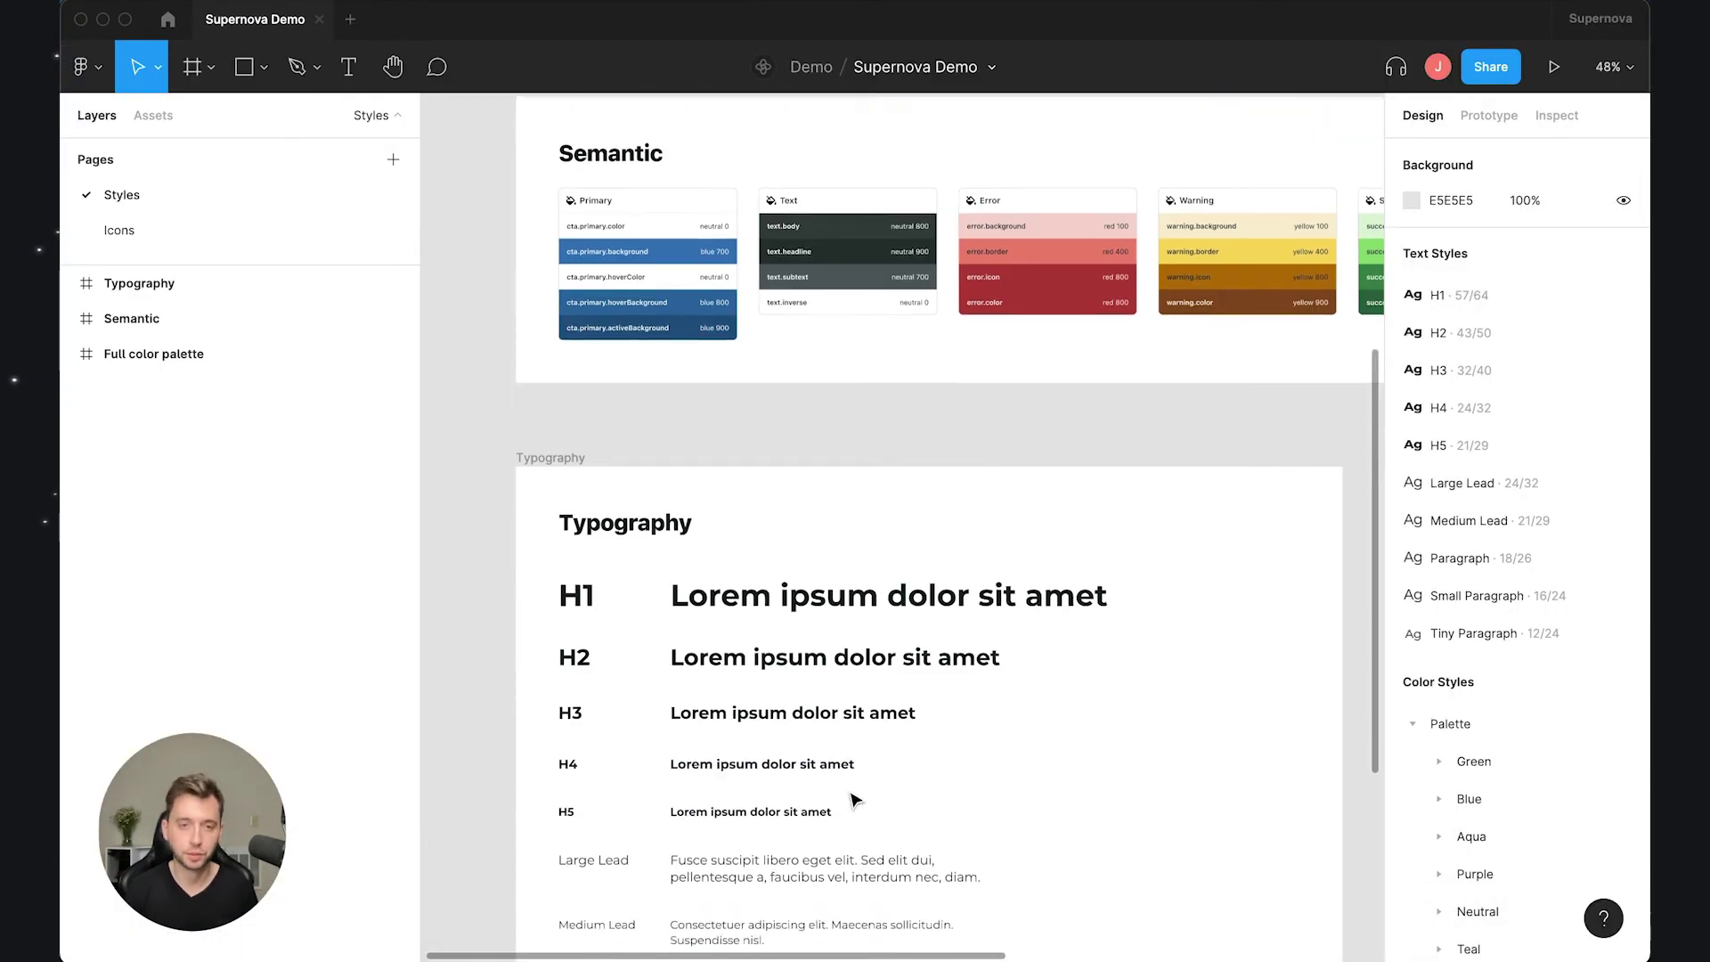
pyautogui.scroll(6, 778, 630)
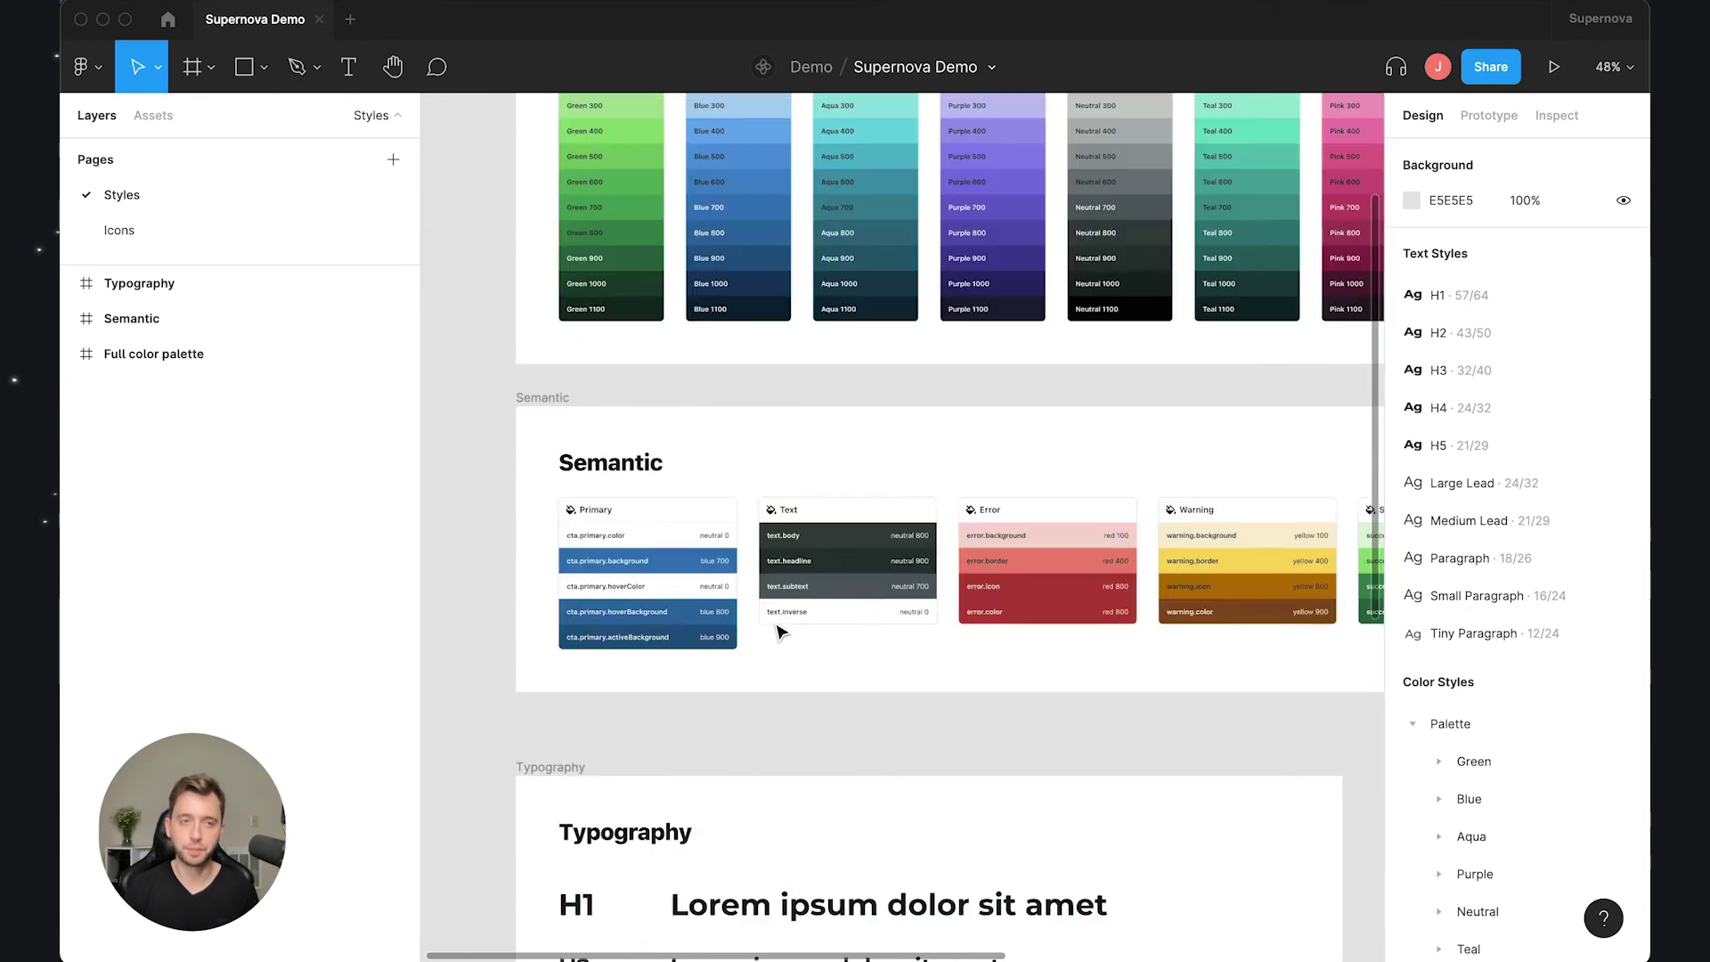
pyautogui.scroll(3, 778, 630)
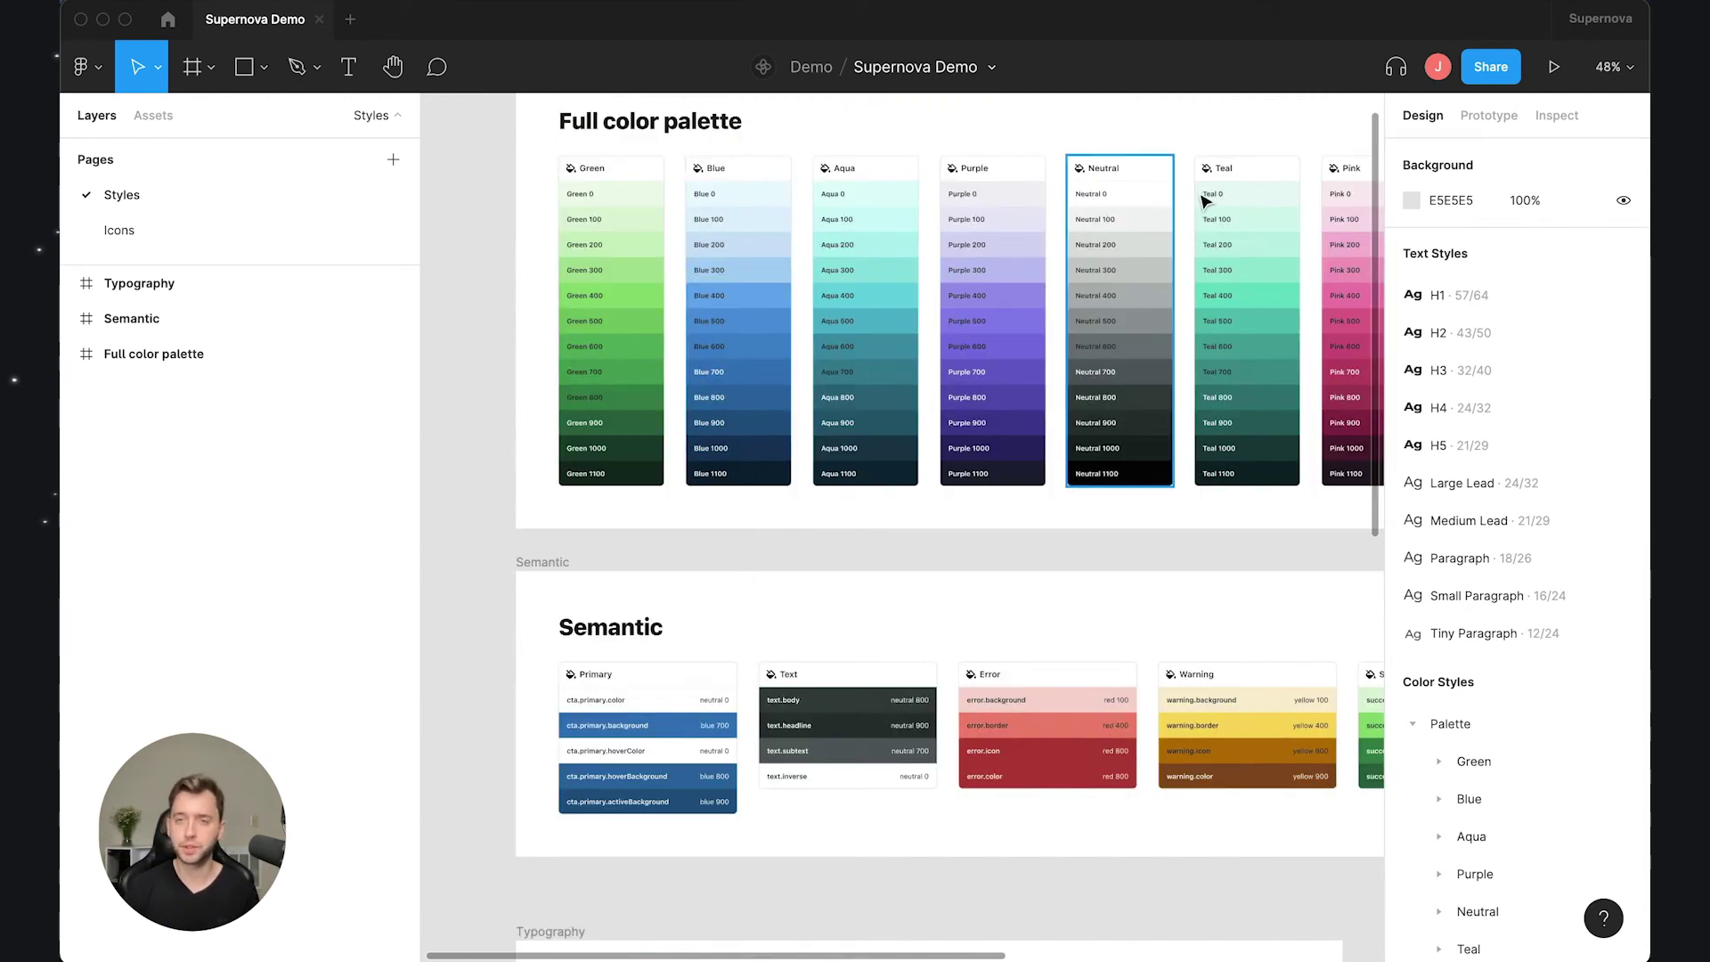
pyautogui.click(1489, 67)
pyautogui.click(668, 520)
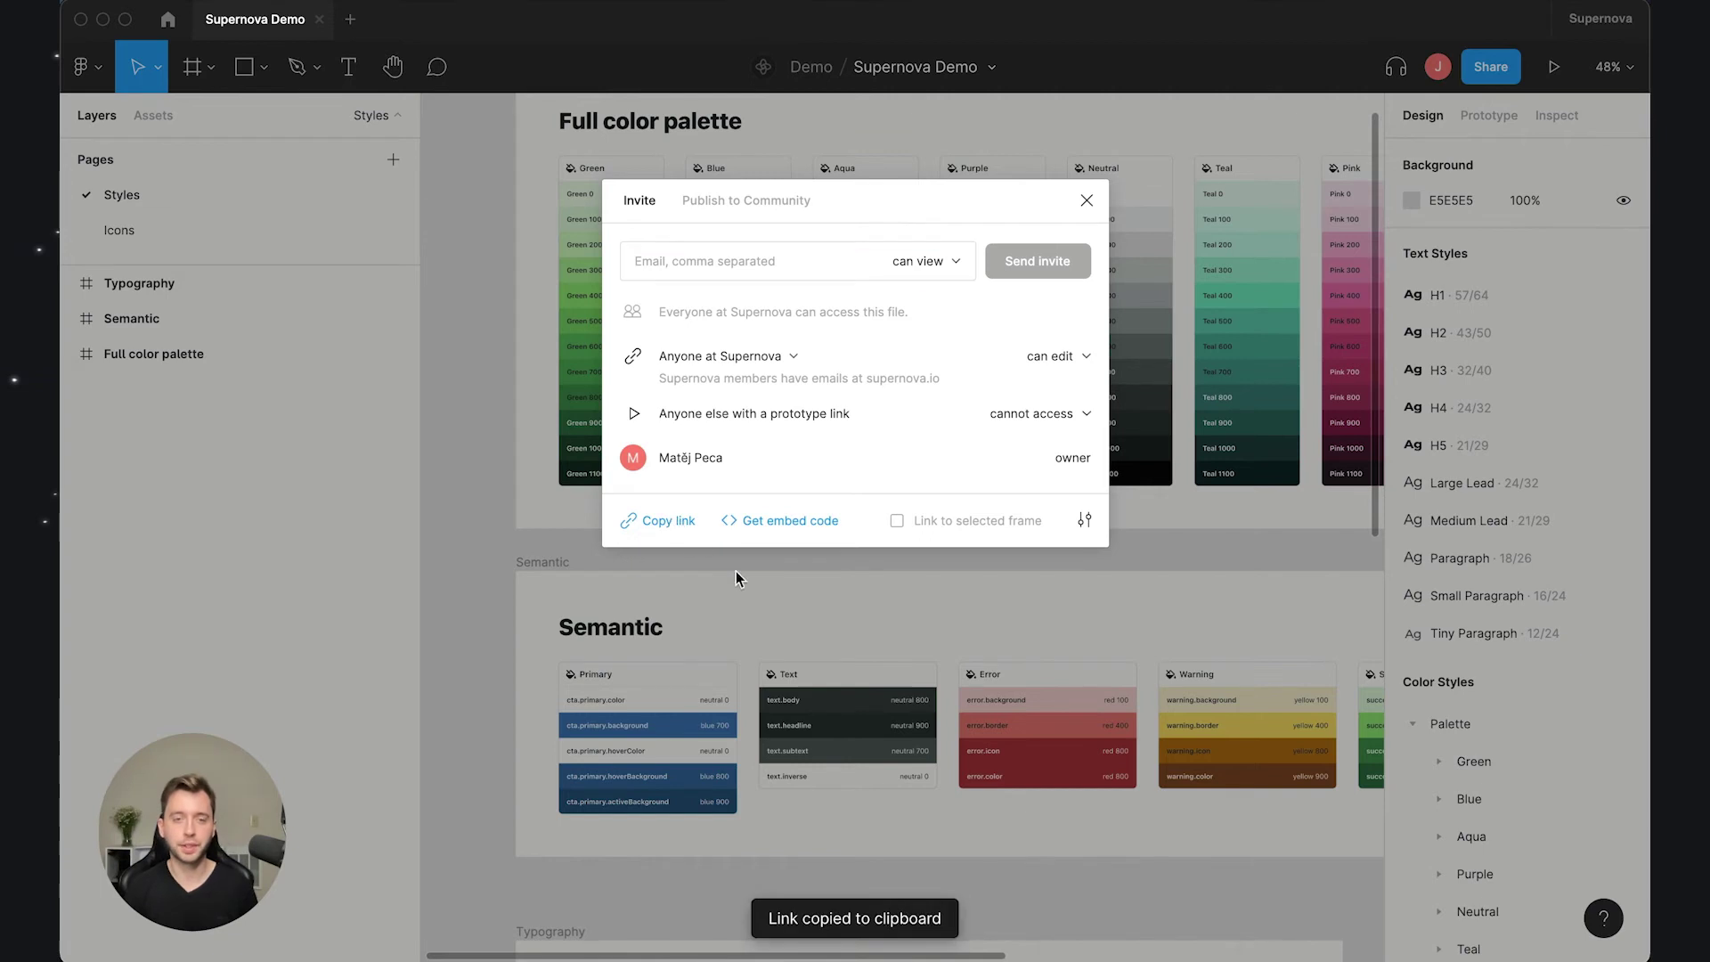
pyautogui.click(1087, 200)
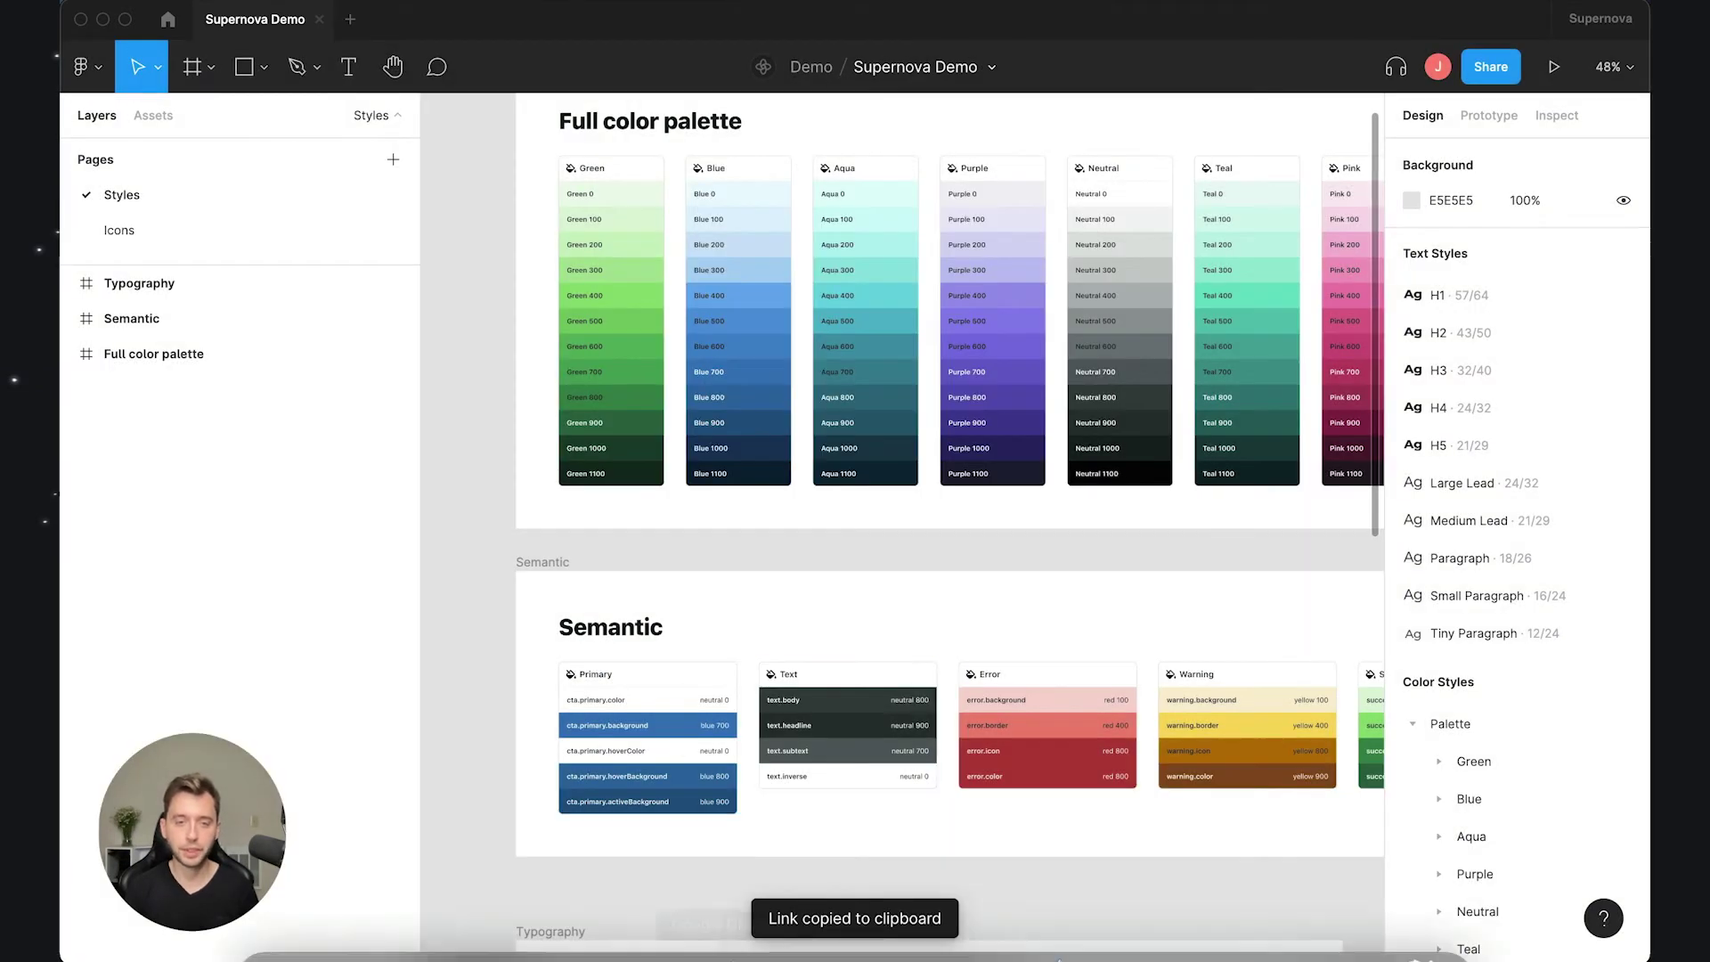
pyautogui.click(726, 906)
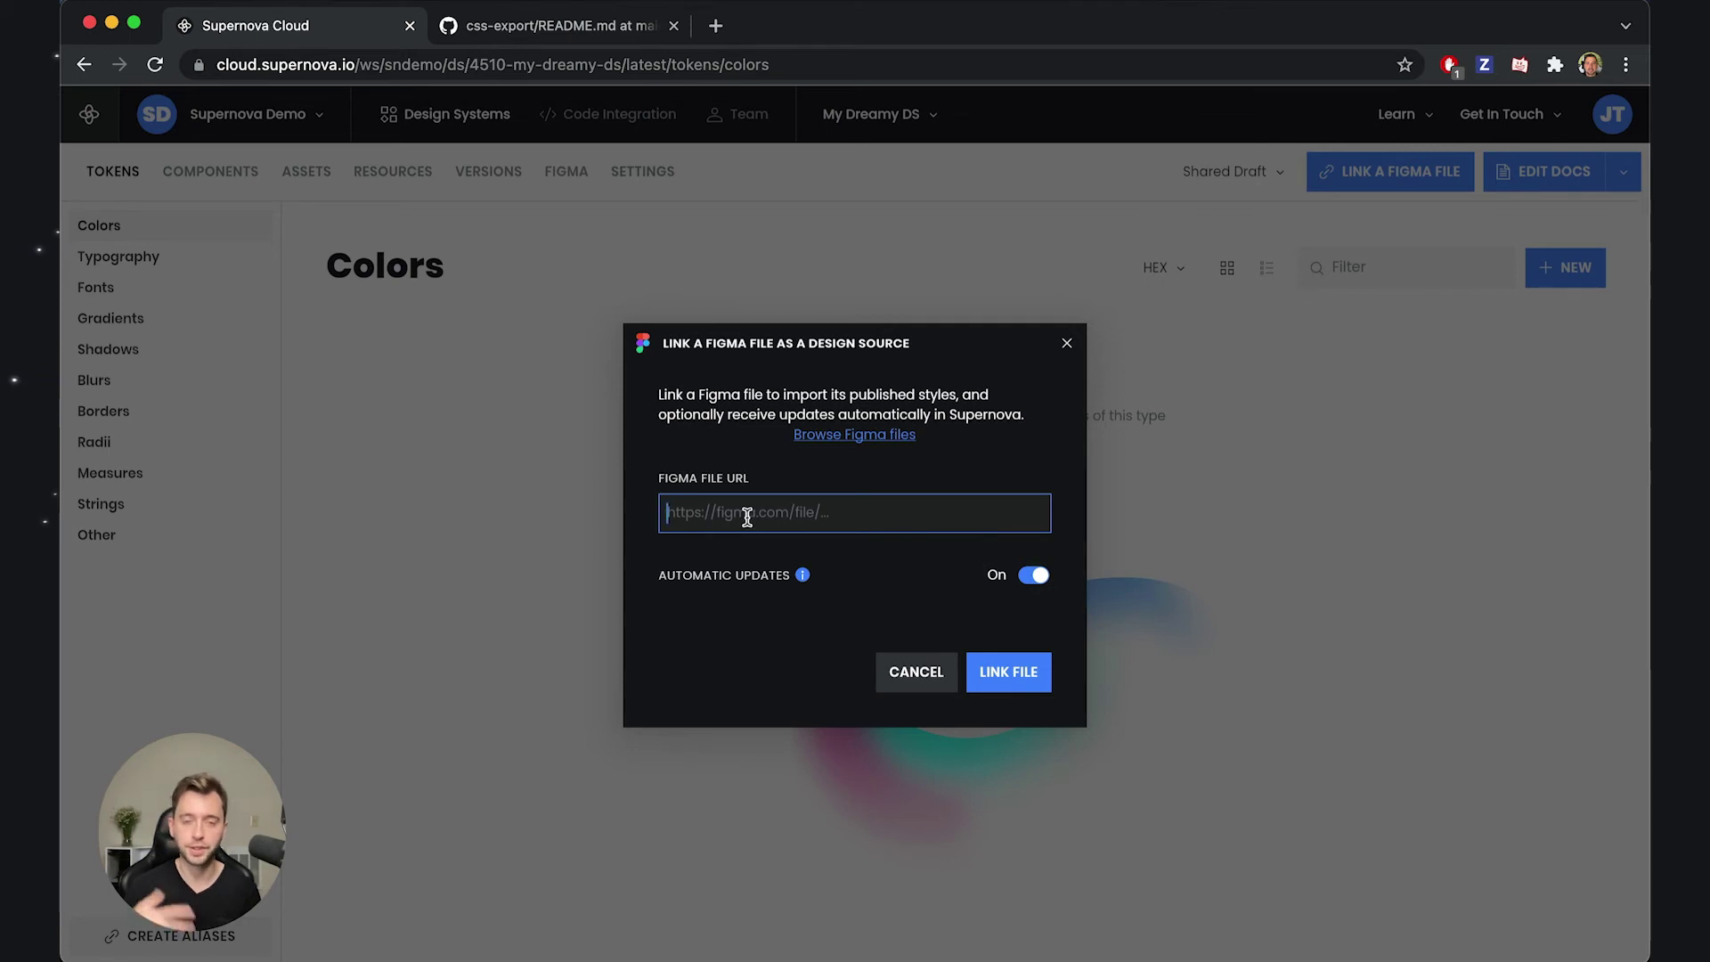
# Step: Paste the Supernova Demo Figma link into the Figma File URL field
pyautogui.press('super+v')
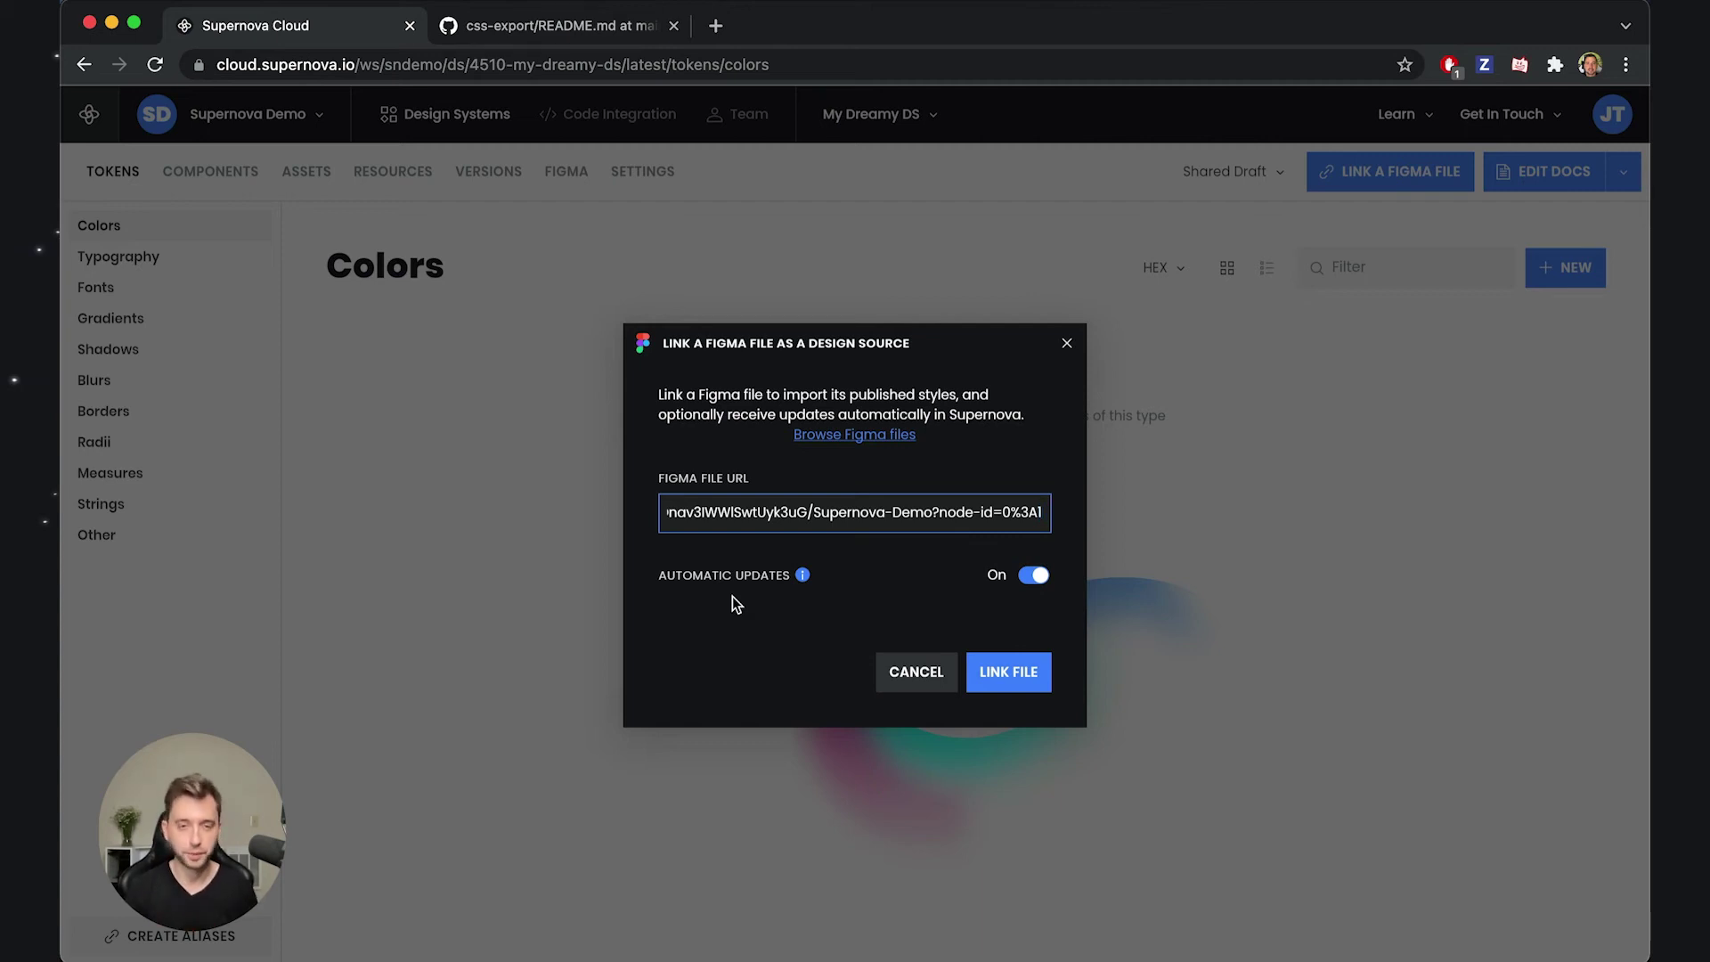
# Step: Link the Figma file to import its Palette and Semantic colour tokens
pyautogui.click(999, 668)
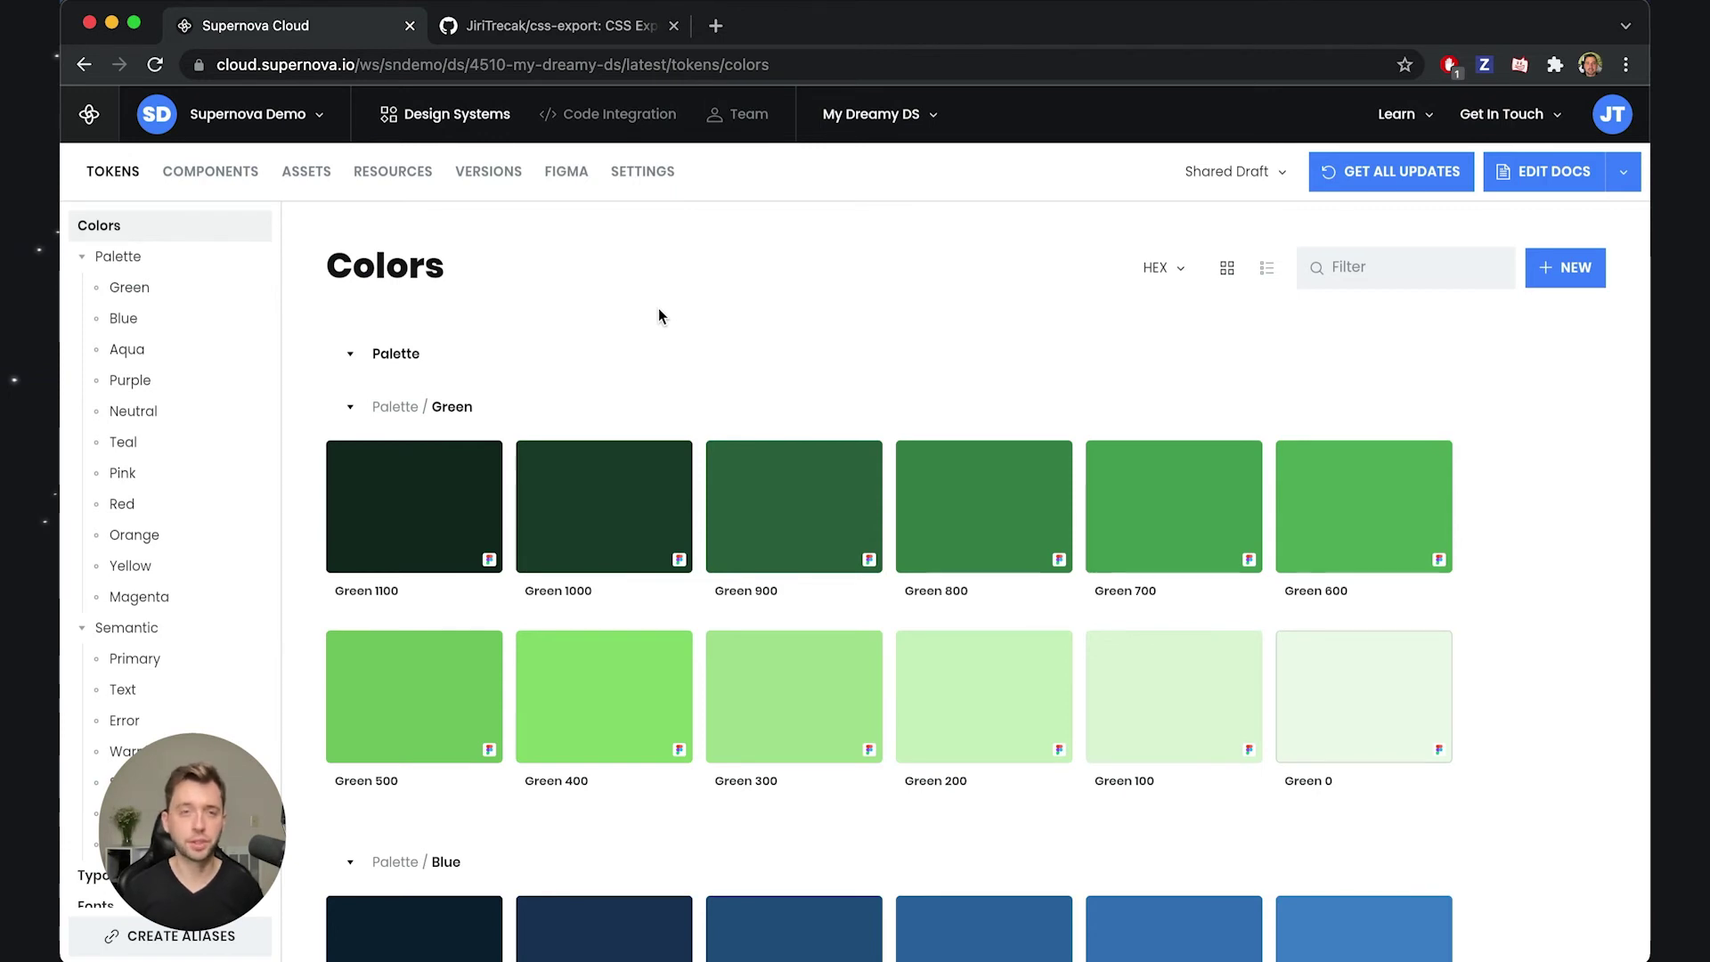
# Step: Open pull request #1, My Dreamy DS Tokens & Styles (CSS), in css-export
pyautogui.click(496, 37)
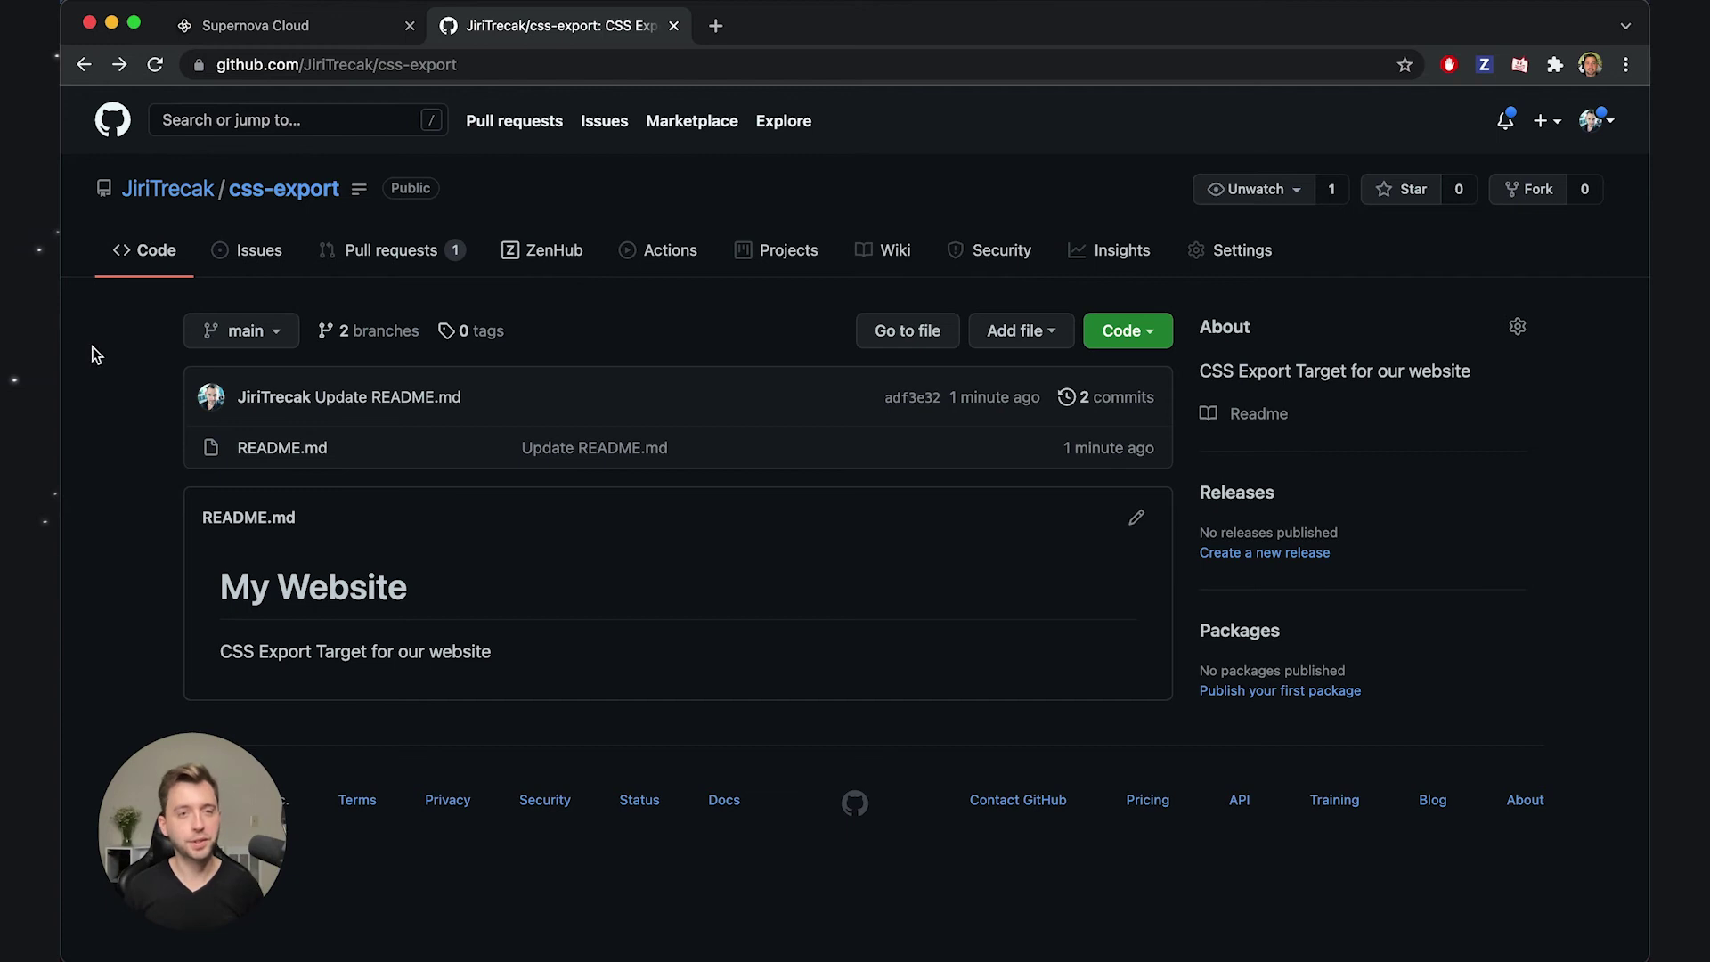
pyautogui.click(389, 256)
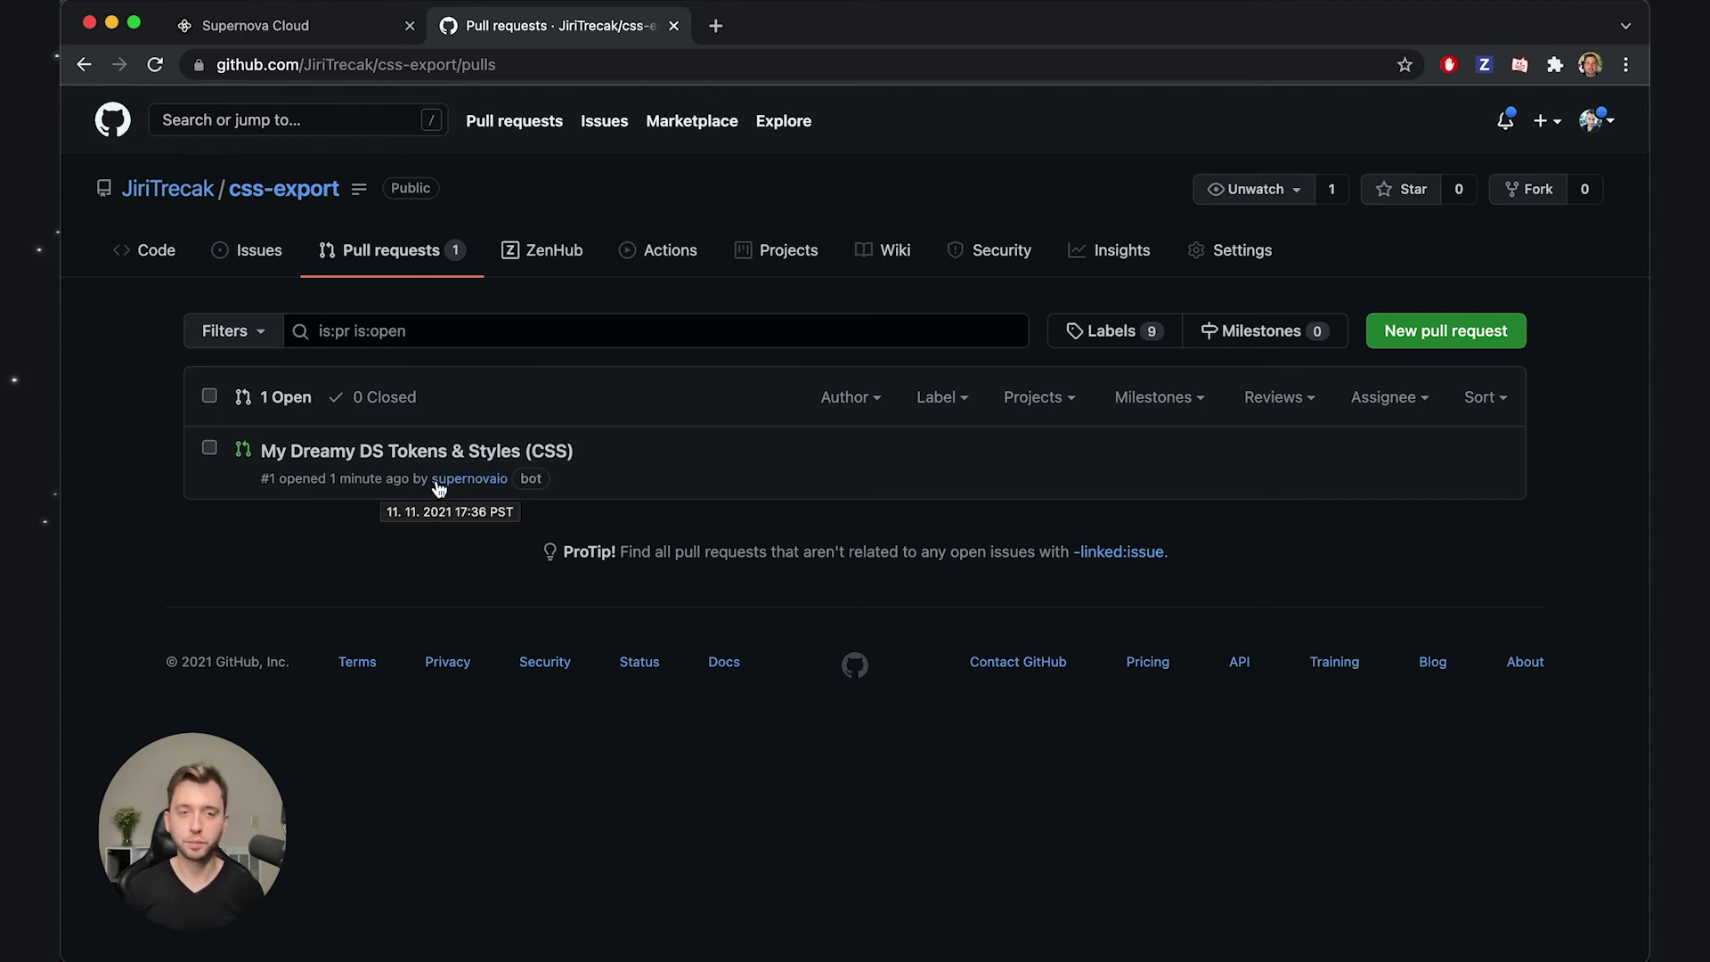
pyautogui.click(380, 456)
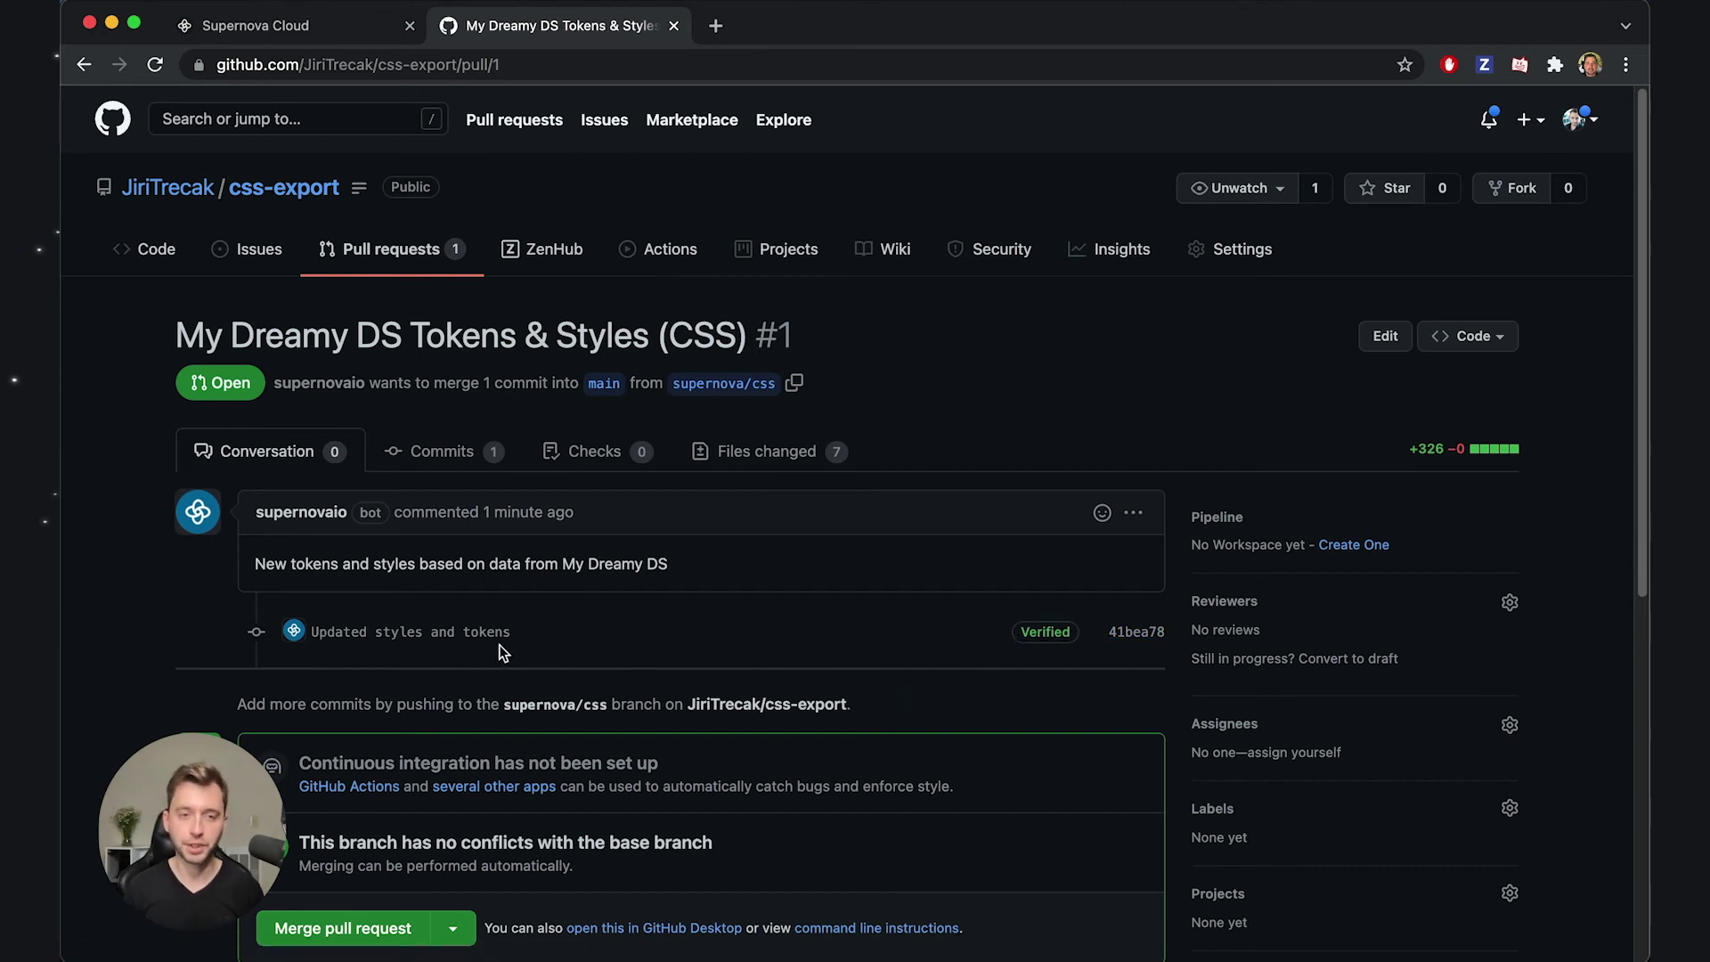
pyautogui.click(730, 461)
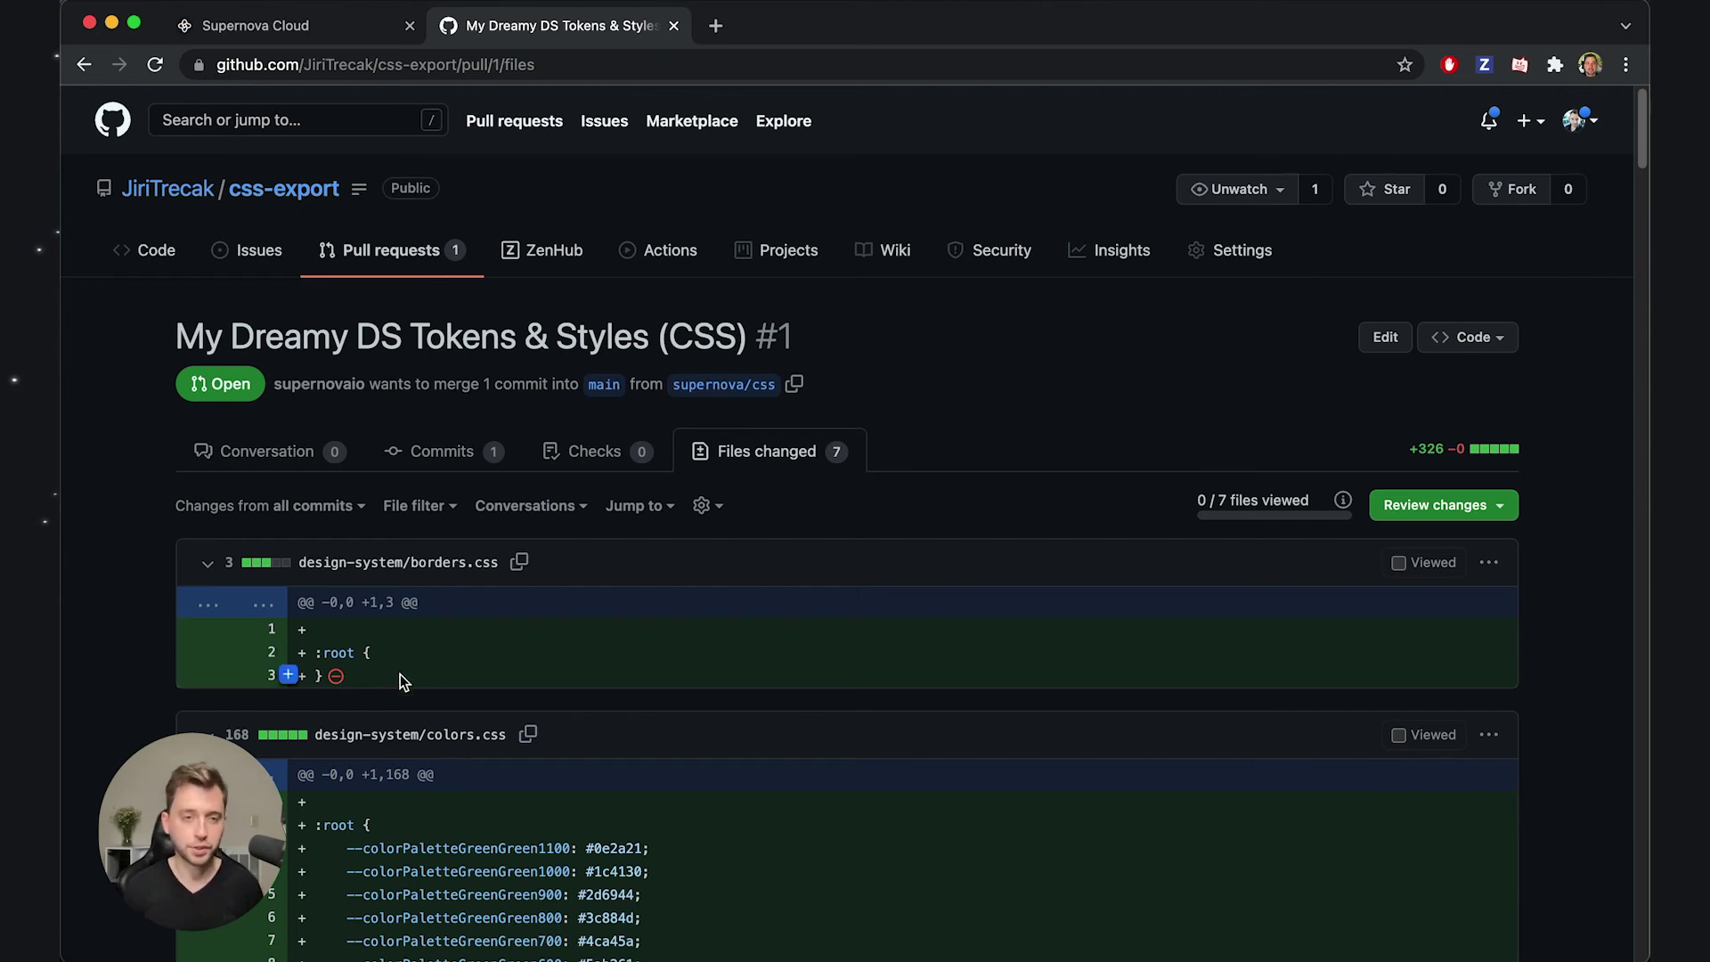
pyautogui.scroll(-5, 381, 675)
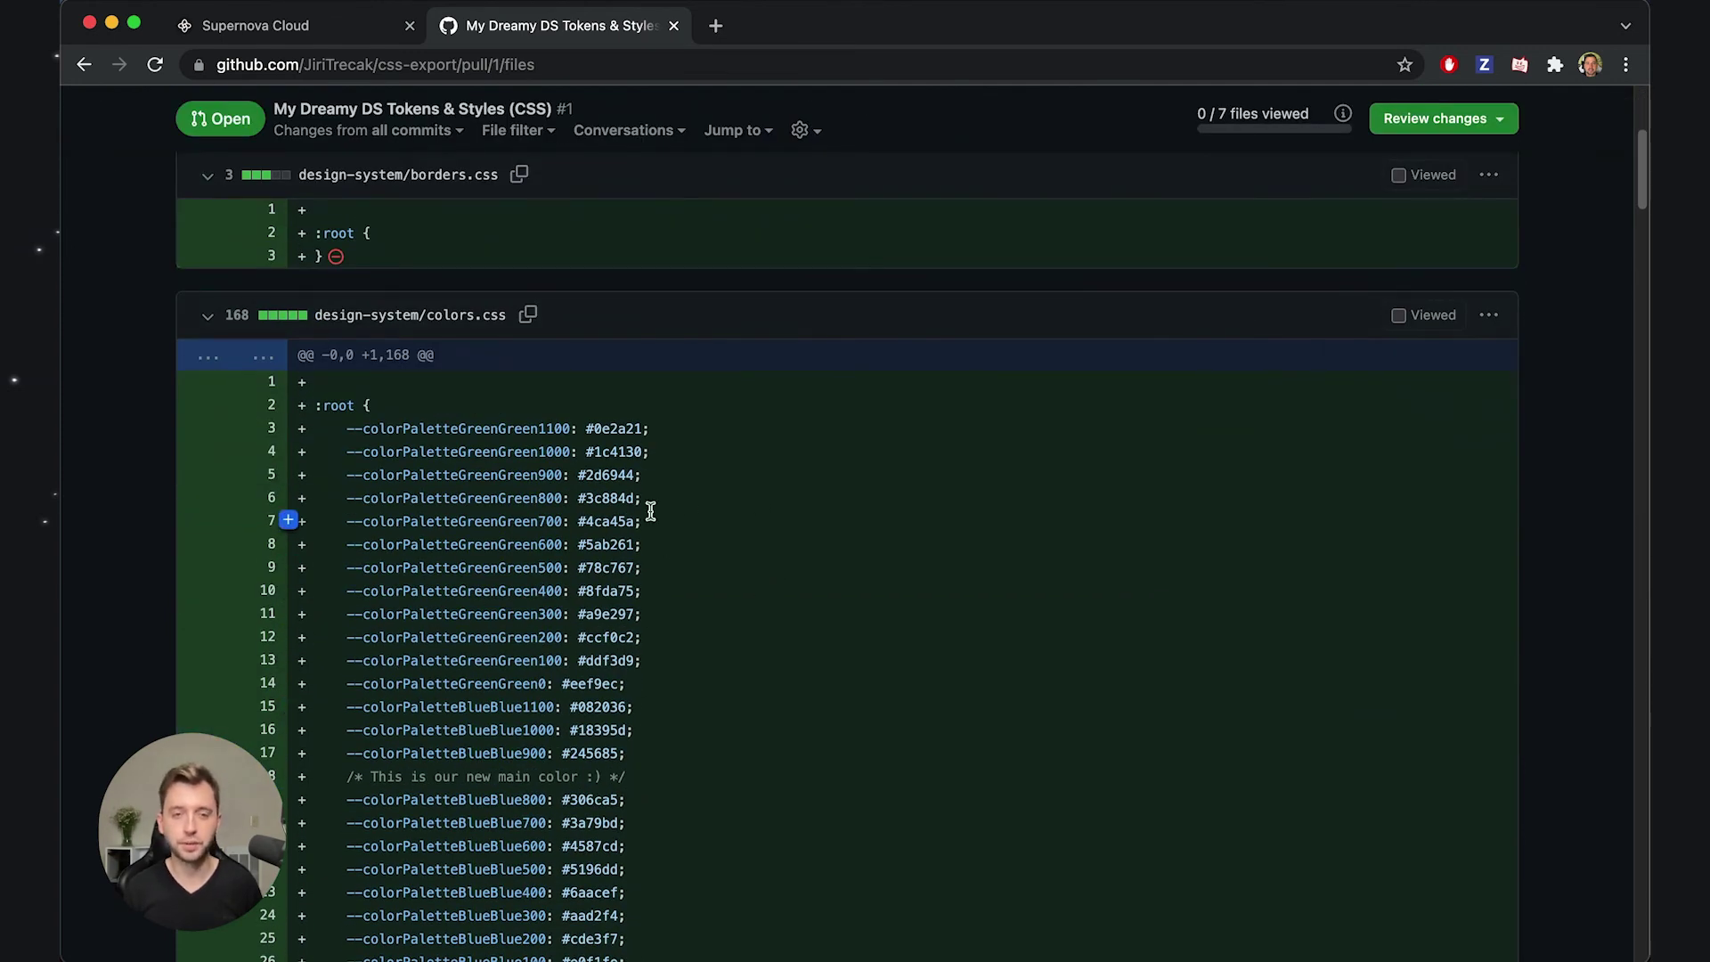
pyautogui.scroll(-20, 695, 576)
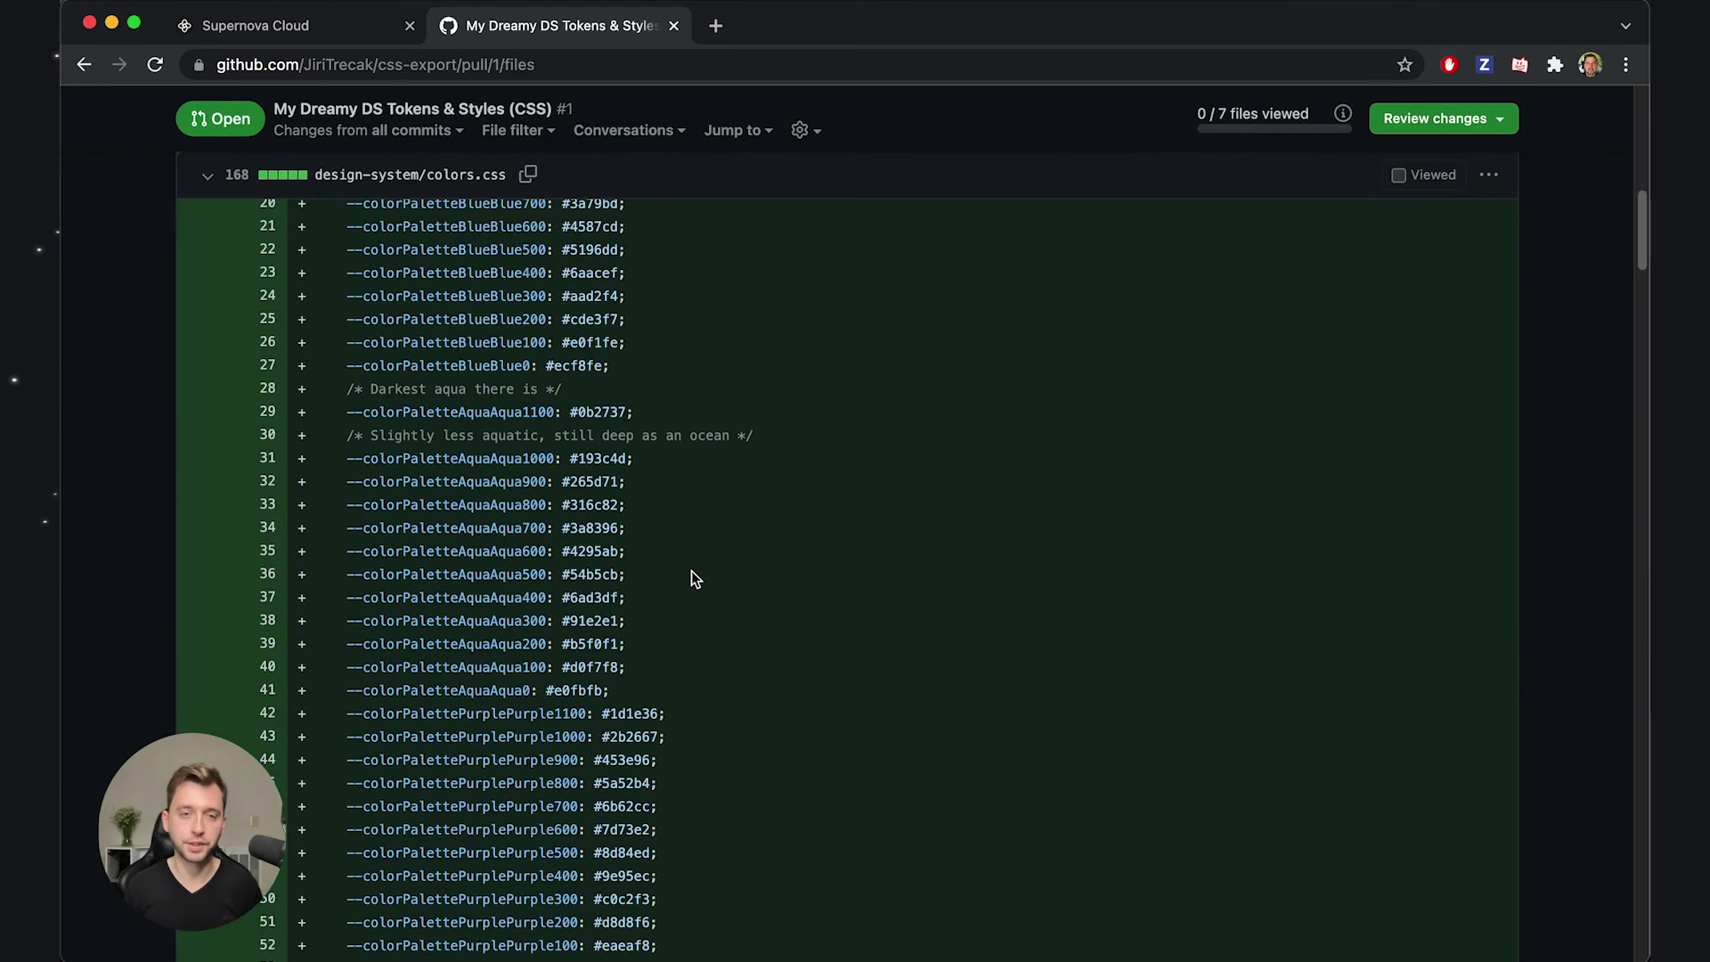
pyautogui.scroll(-15, 691, 569)
pyautogui.scroll(10, 691, 571)
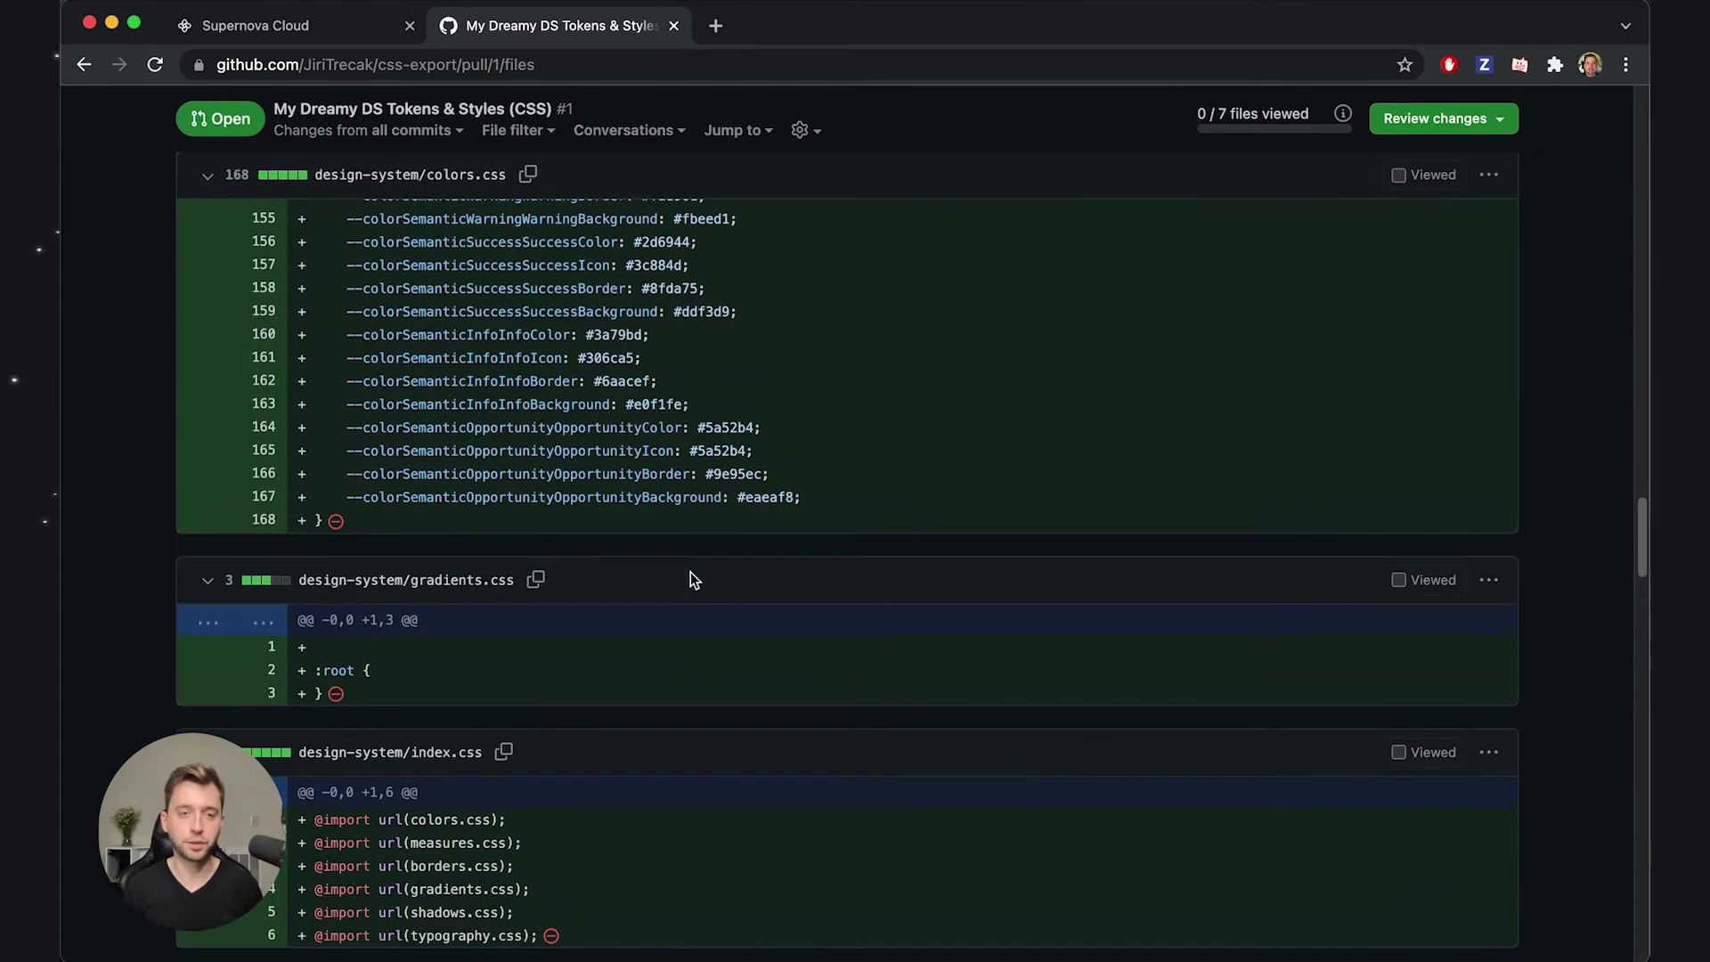
pyautogui.scroll(-8, 691, 571)
pyautogui.scroll(-3, 642, 577)
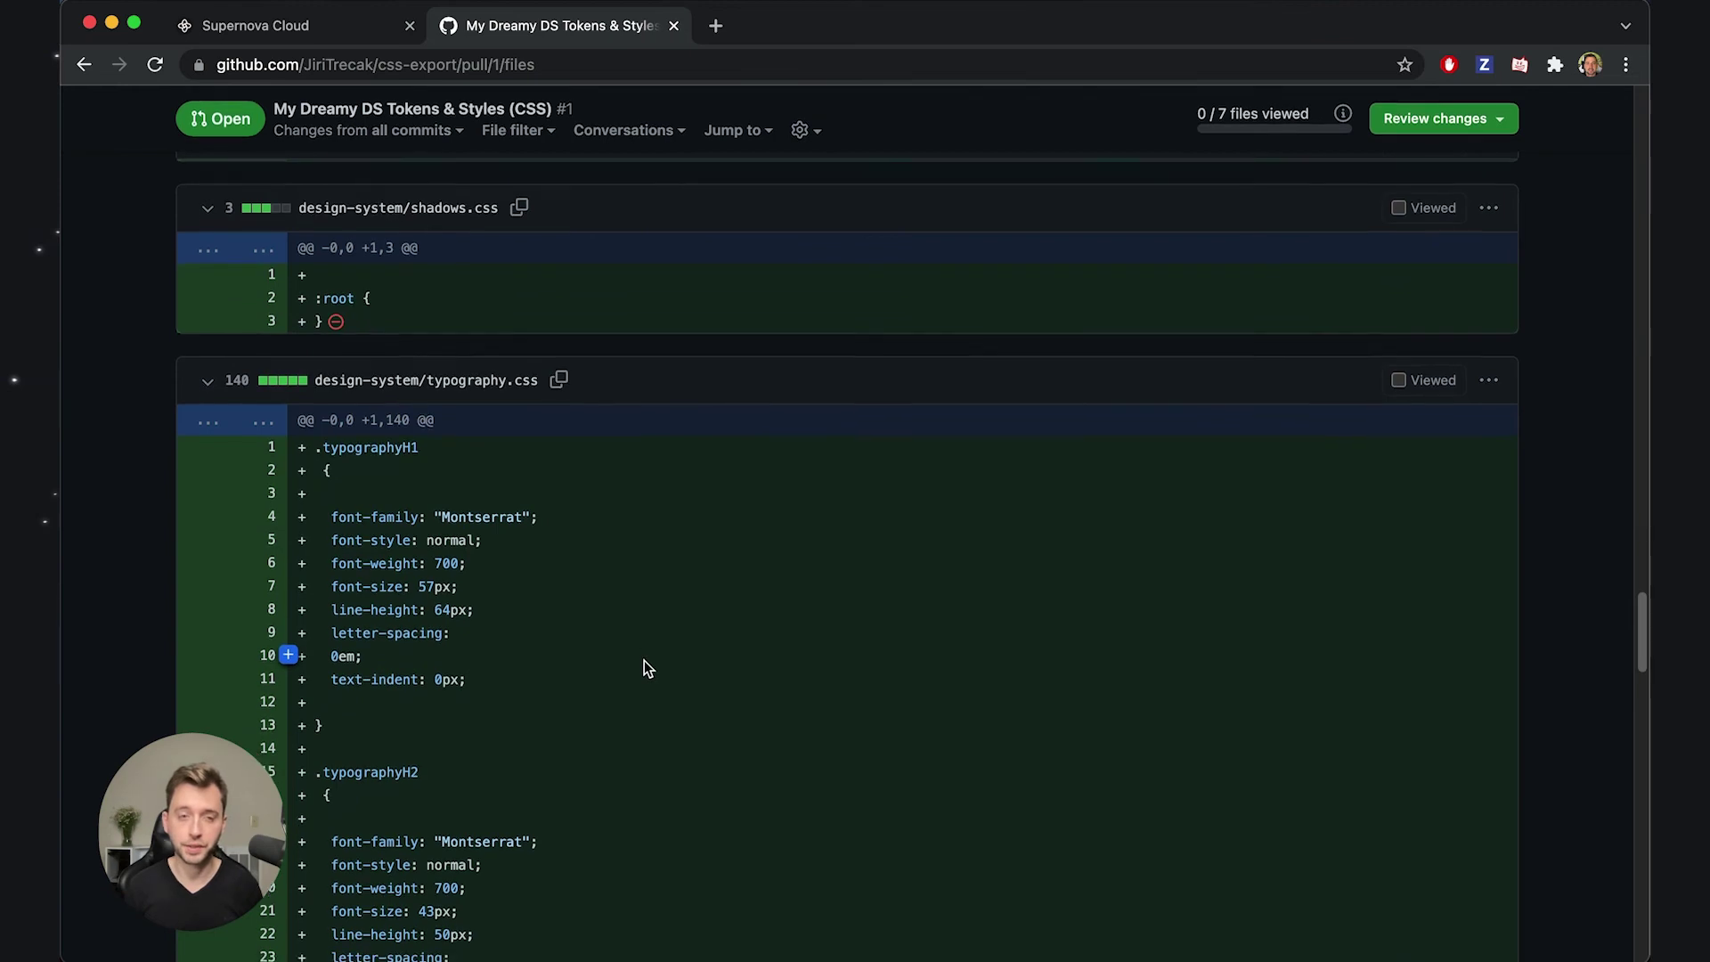
pyautogui.scroll(-9, 644, 660)
pyautogui.scroll(20, 622, 641)
pyautogui.scroll(20, 619, 633)
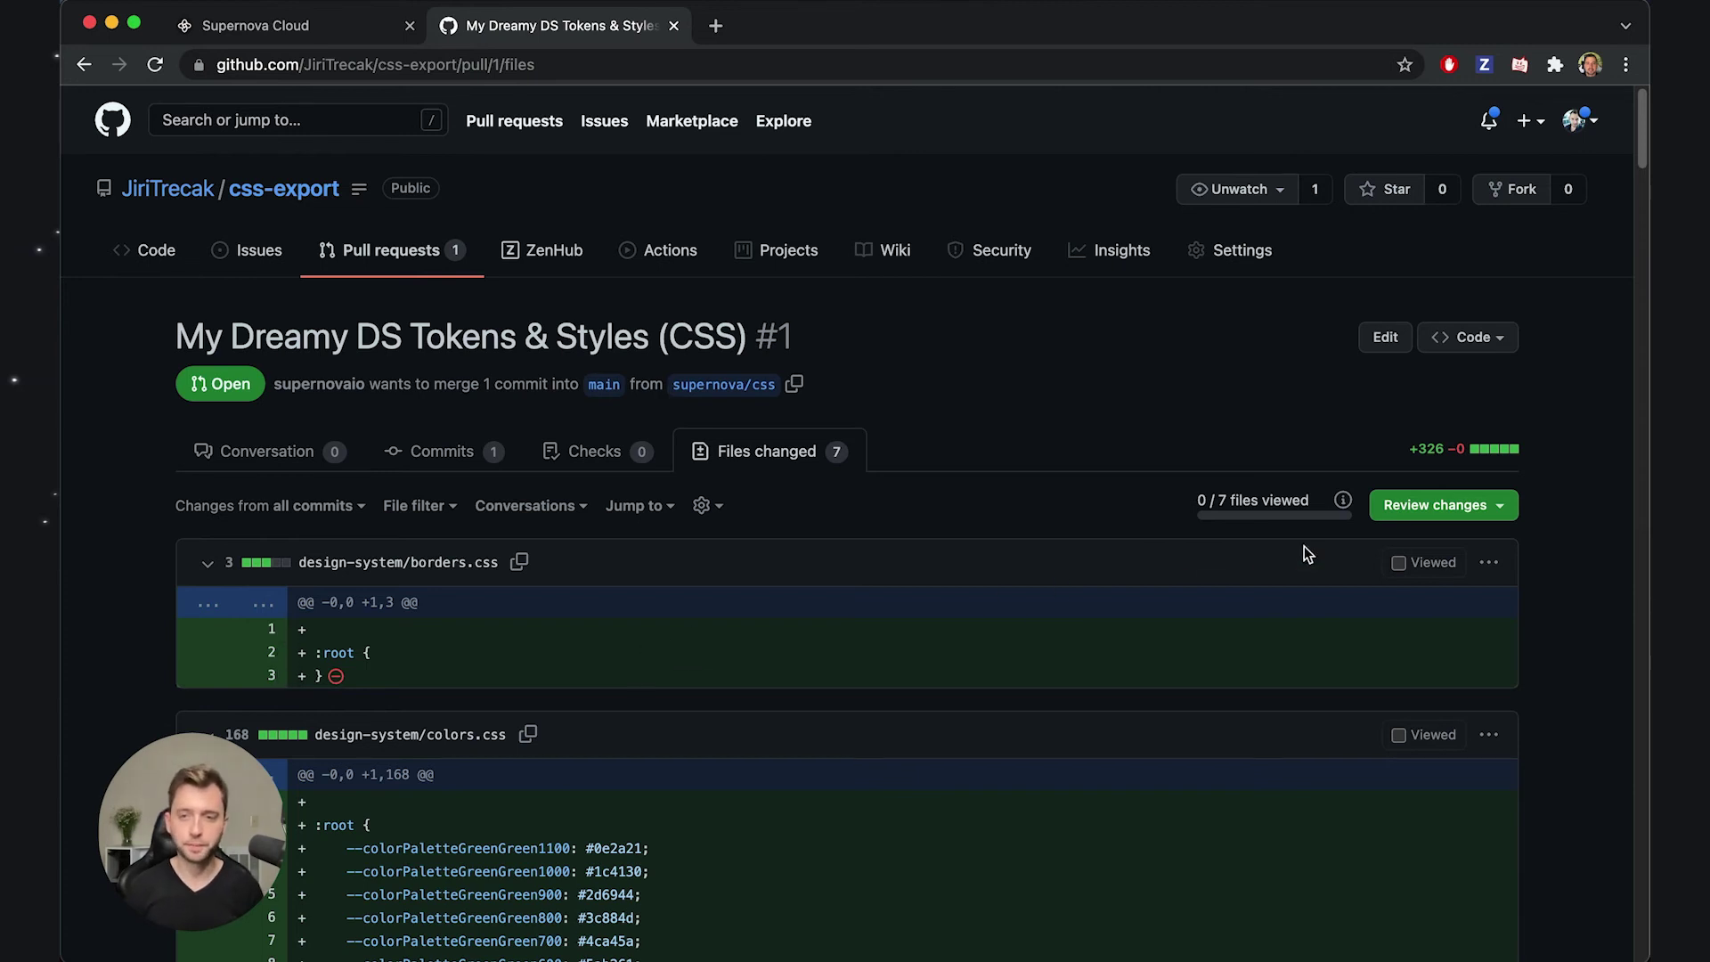
# Step: Approve pull request #1 by submitting an approving review
pyautogui.click(1417, 509)
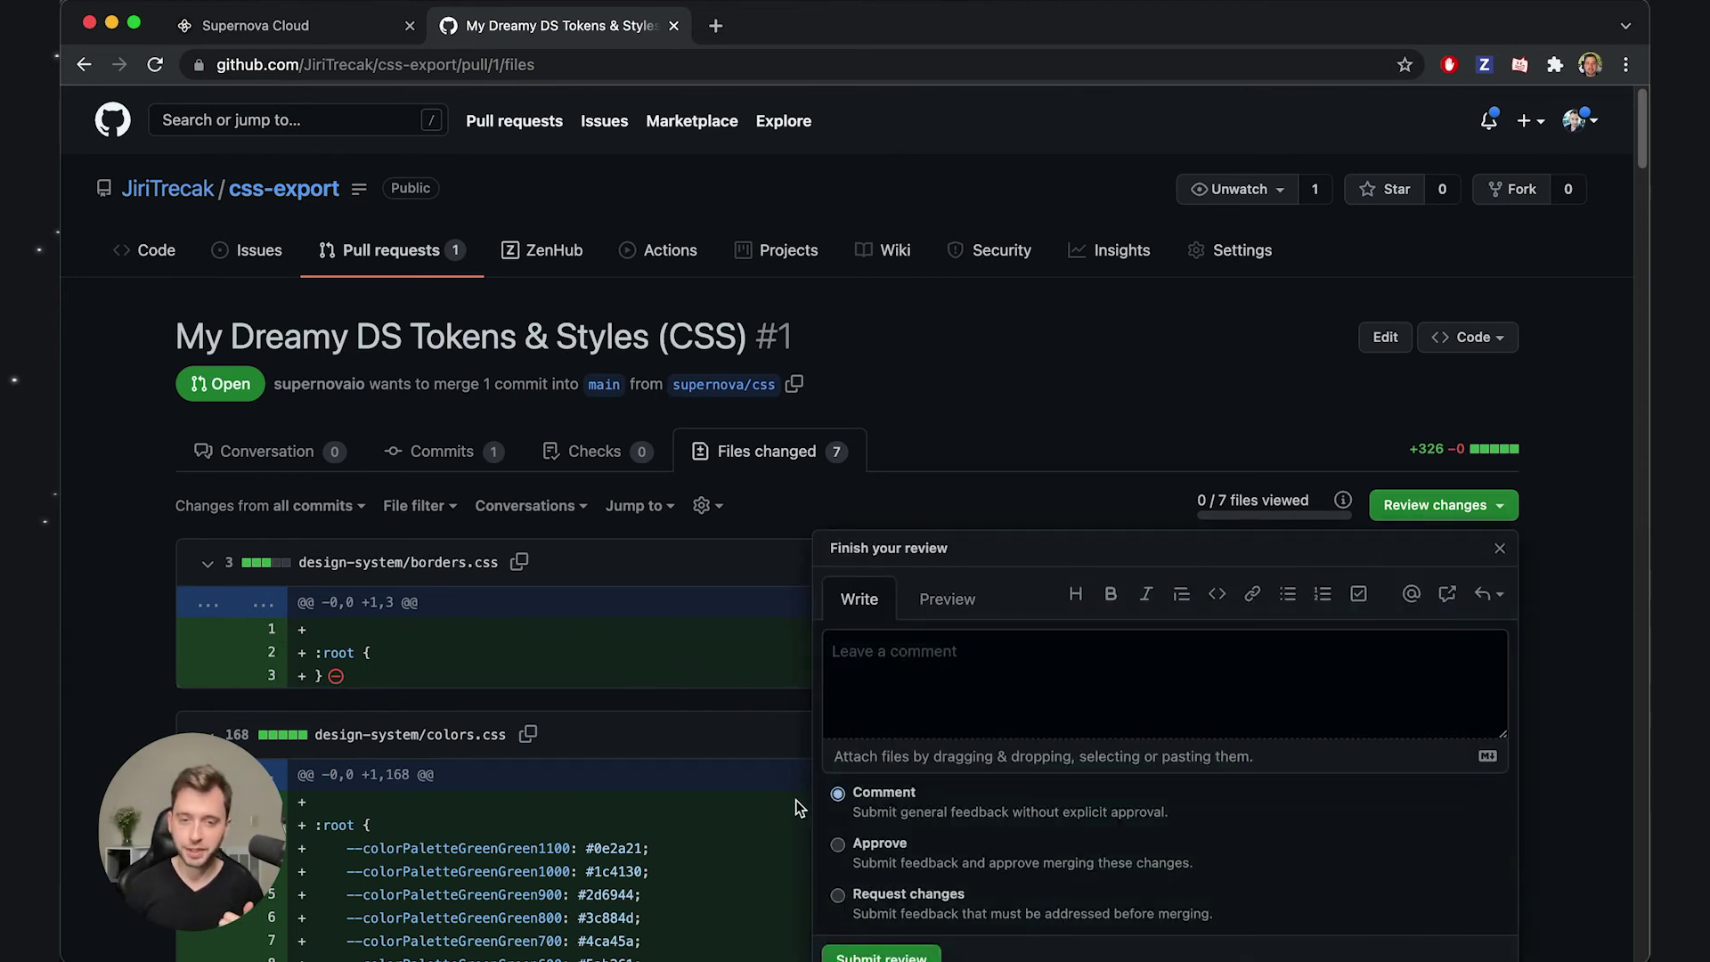
pyautogui.scroll(-1, 794, 800)
pyautogui.click(842, 828)
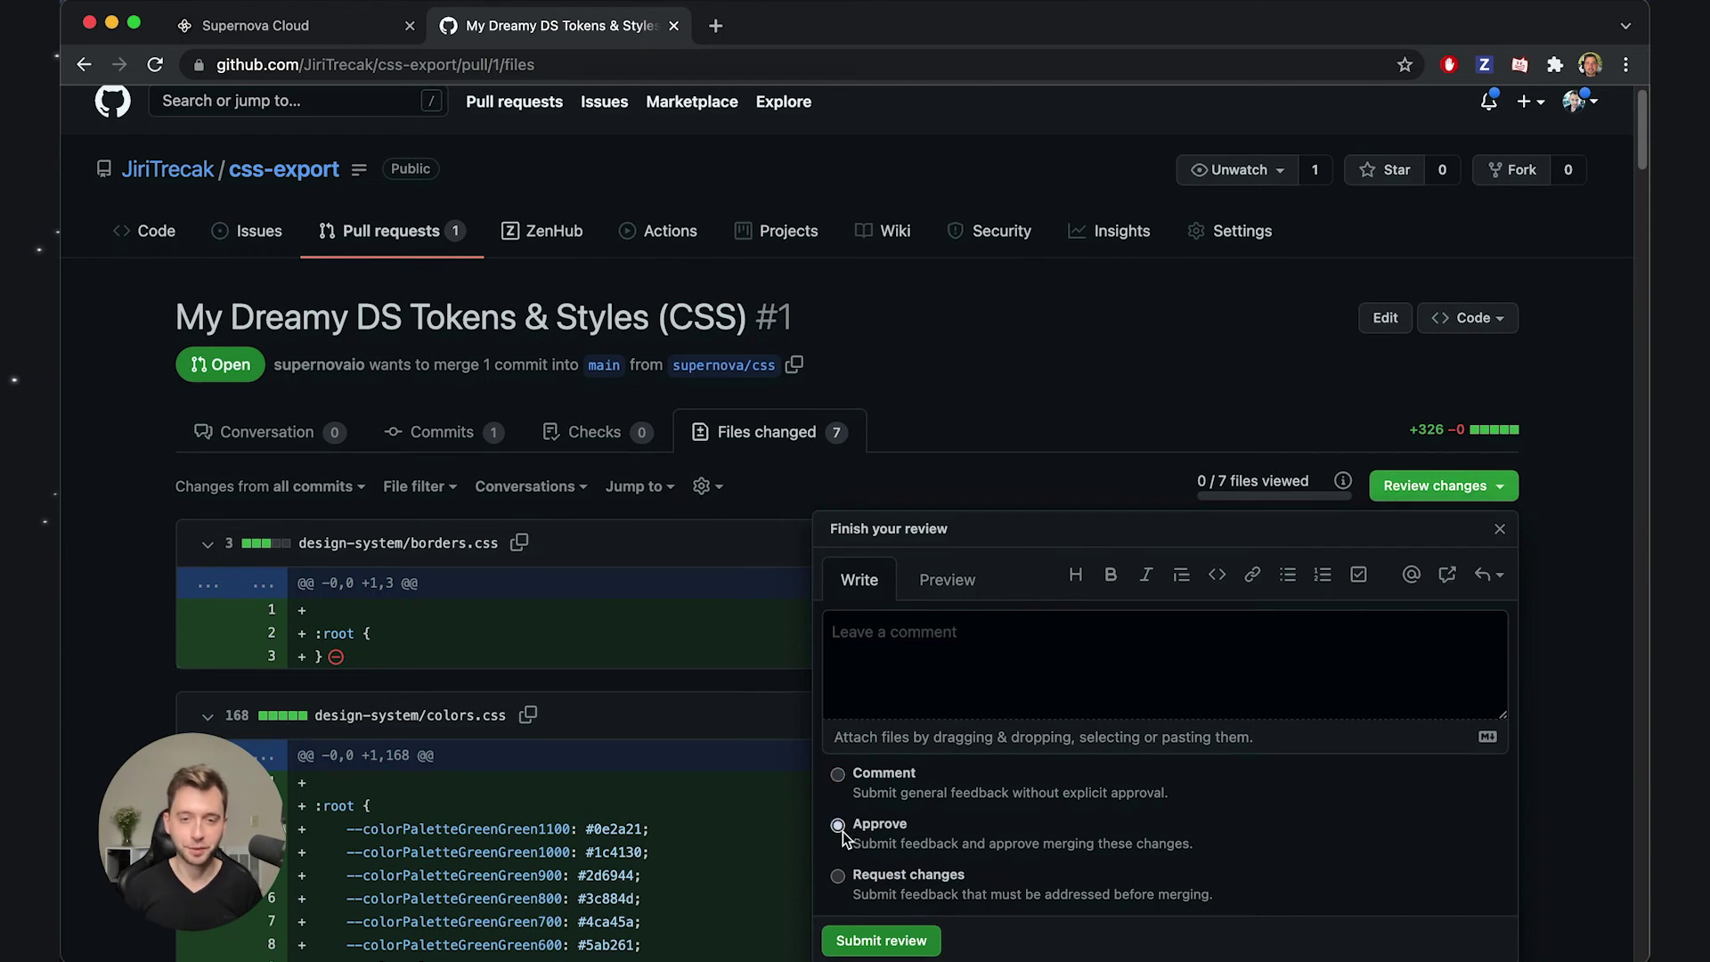
pyautogui.click(877, 941)
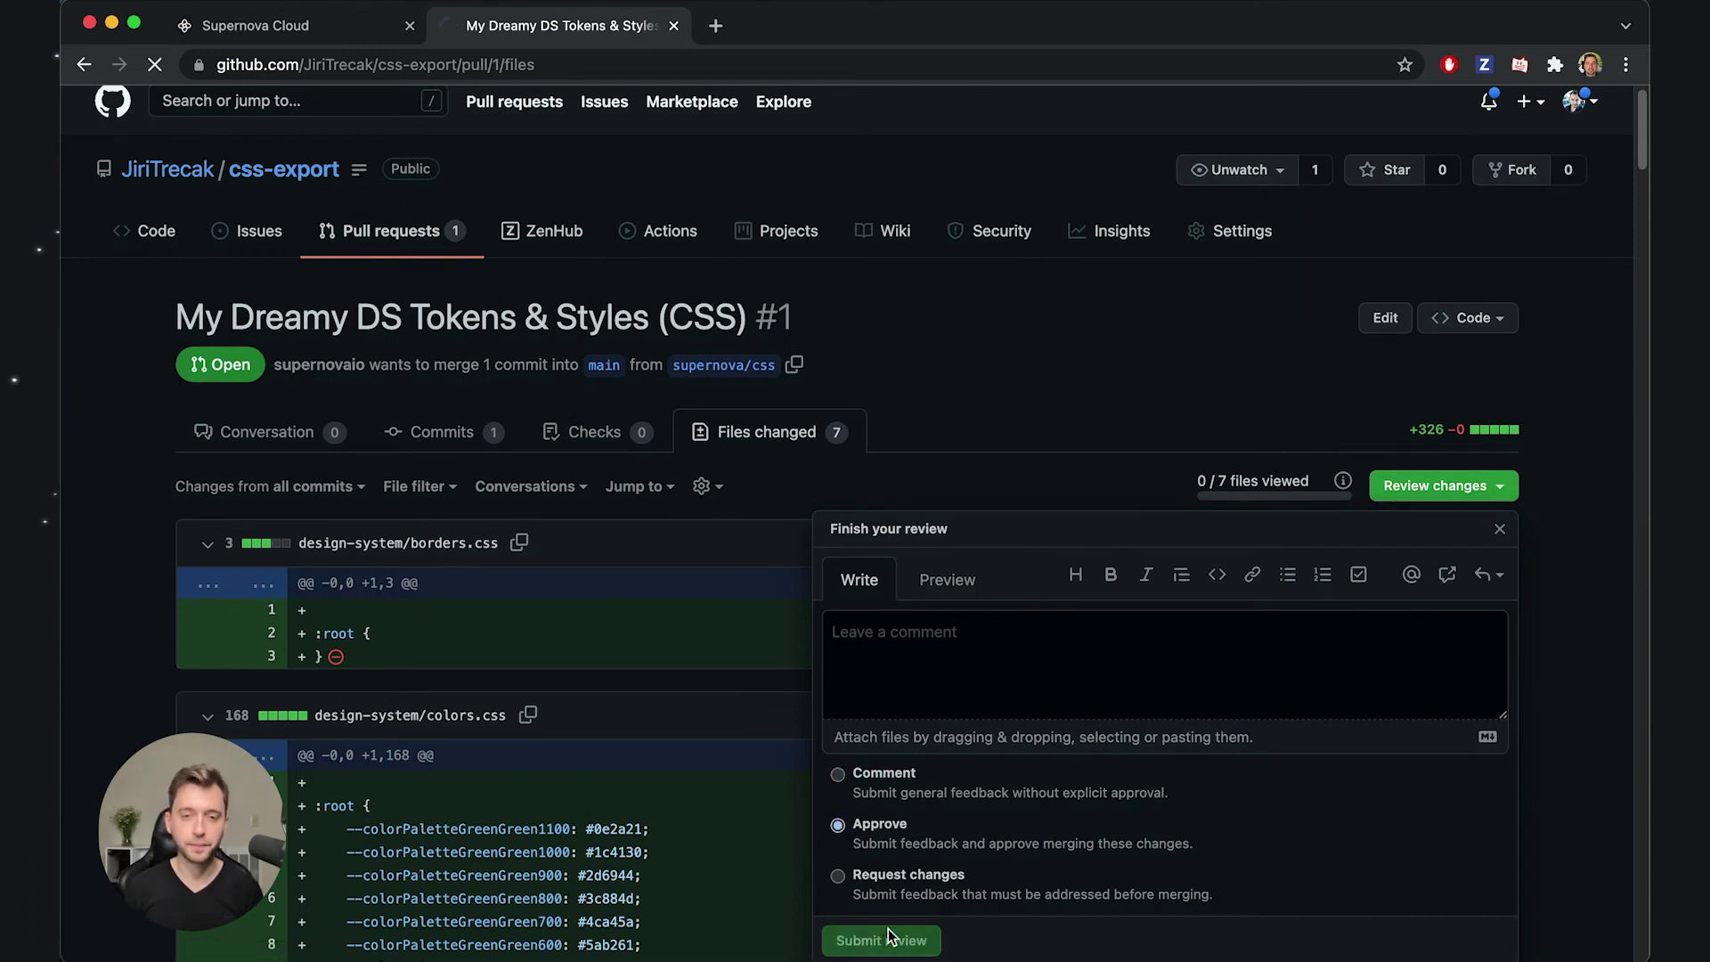
# Step: Merge pull request #1 into main and view the repository's code
pyautogui.scroll(8, 699, 599)
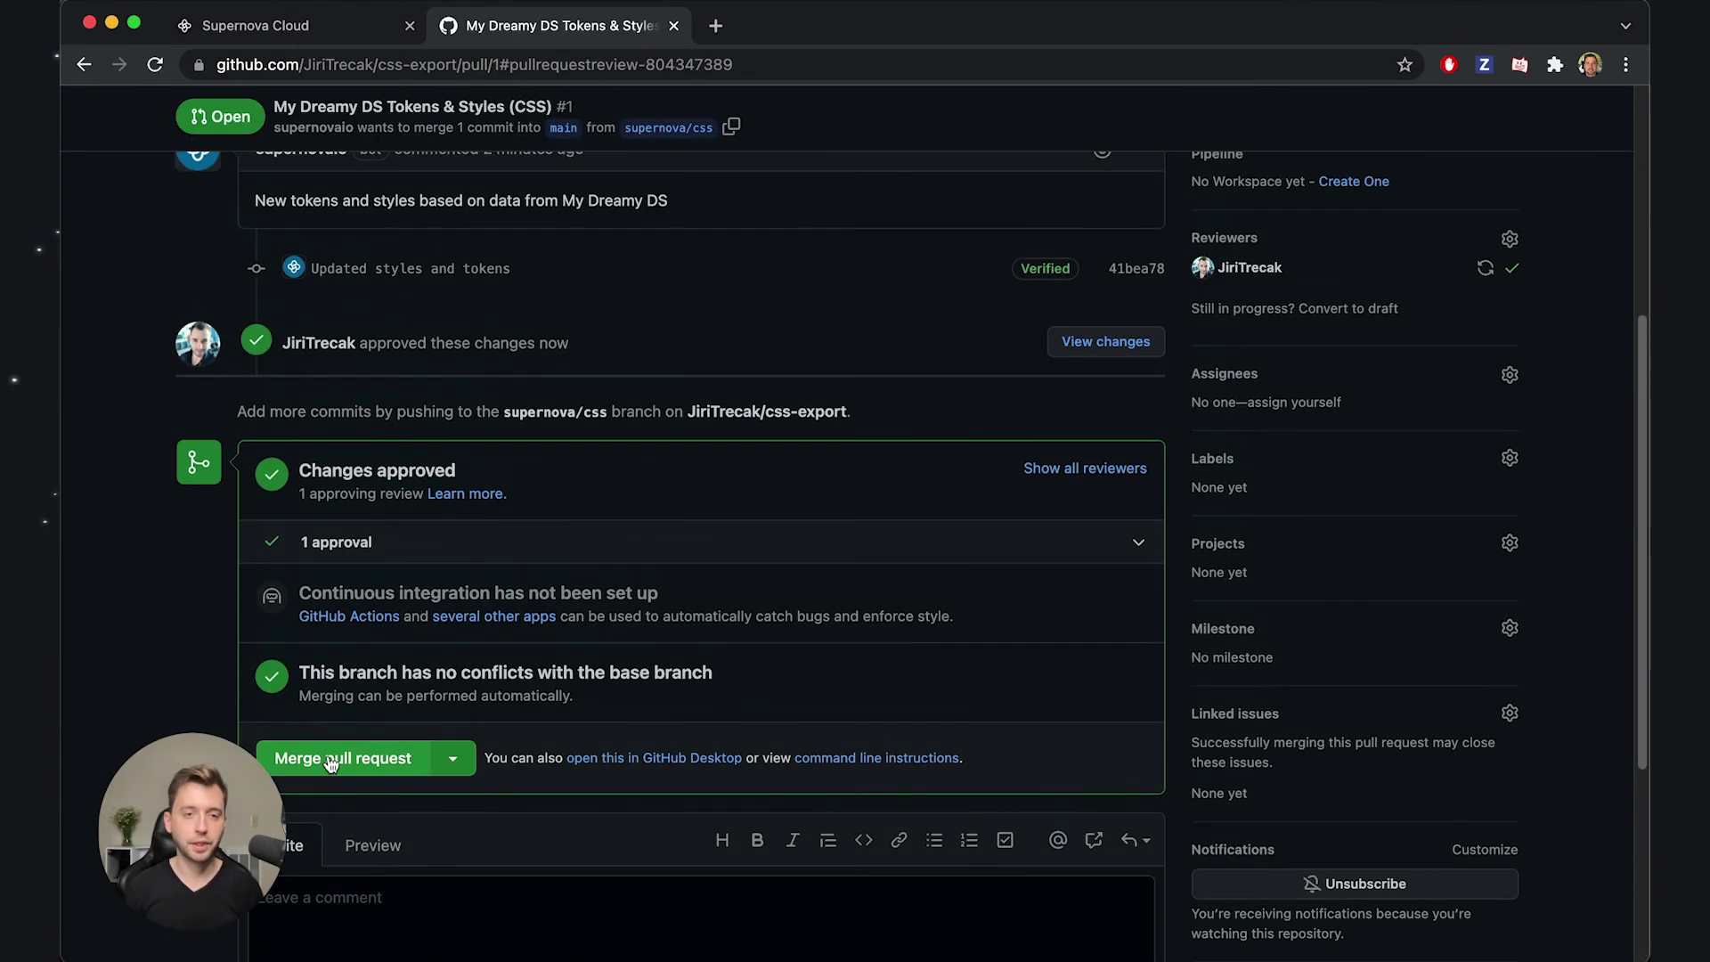
pyautogui.click(338, 651)
pyautogui.click(337, 605)
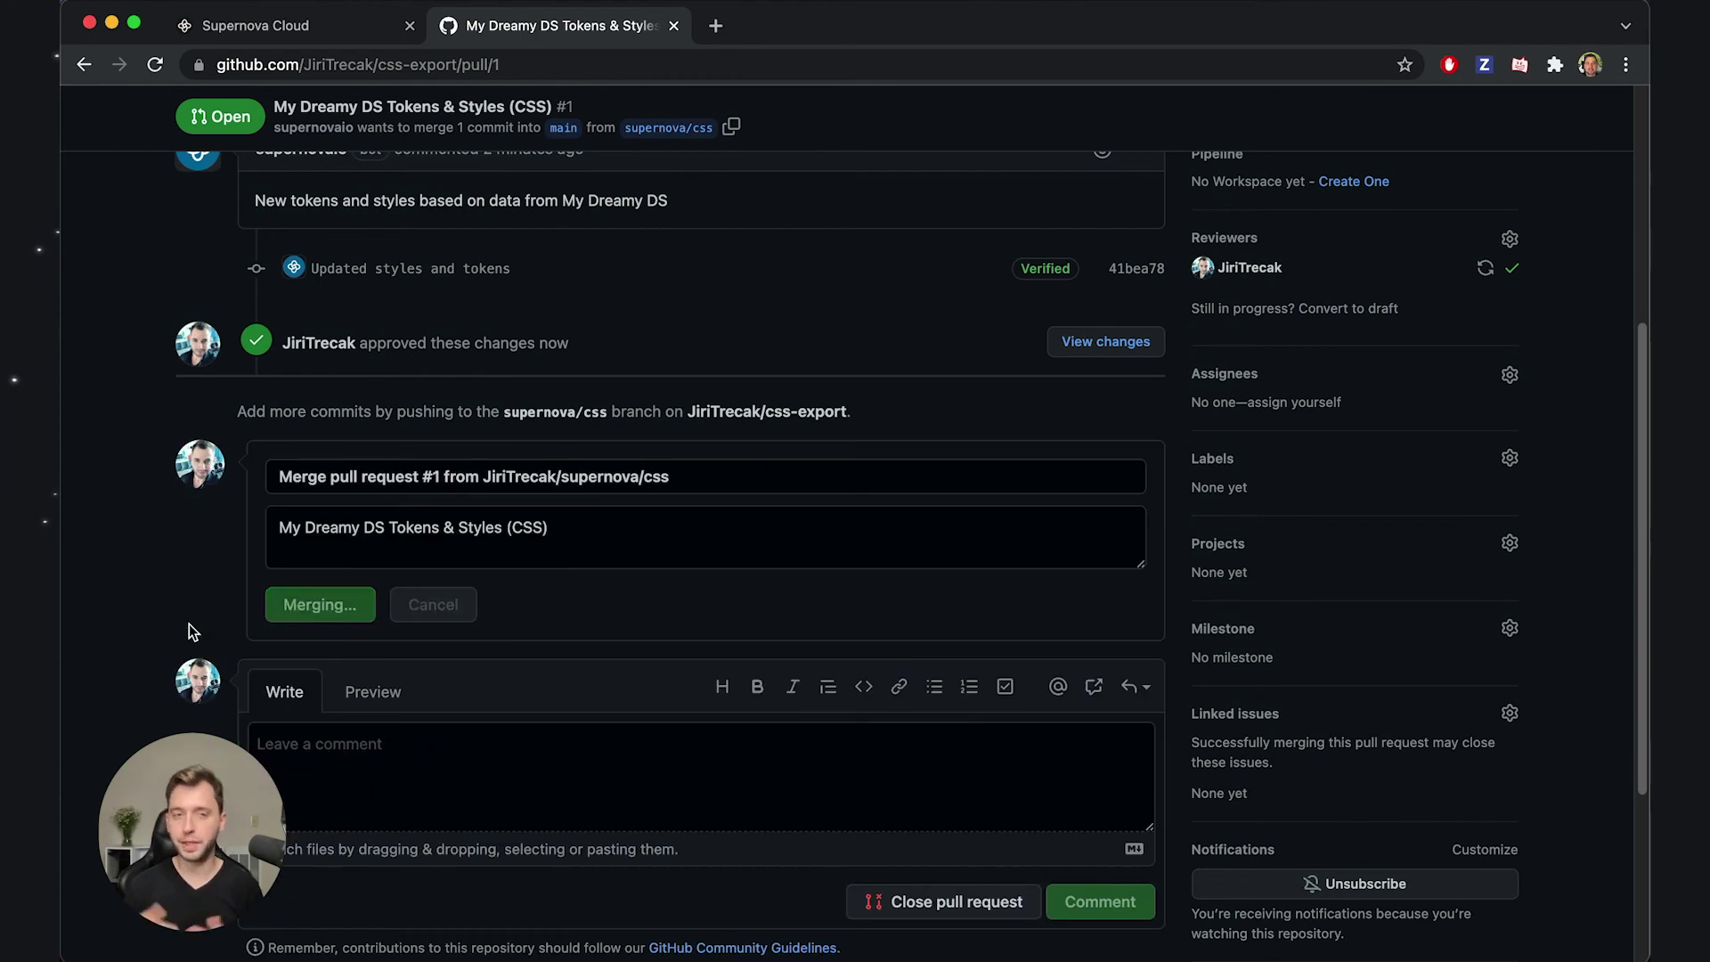
pyautogui.scroll(5, 148, 376)
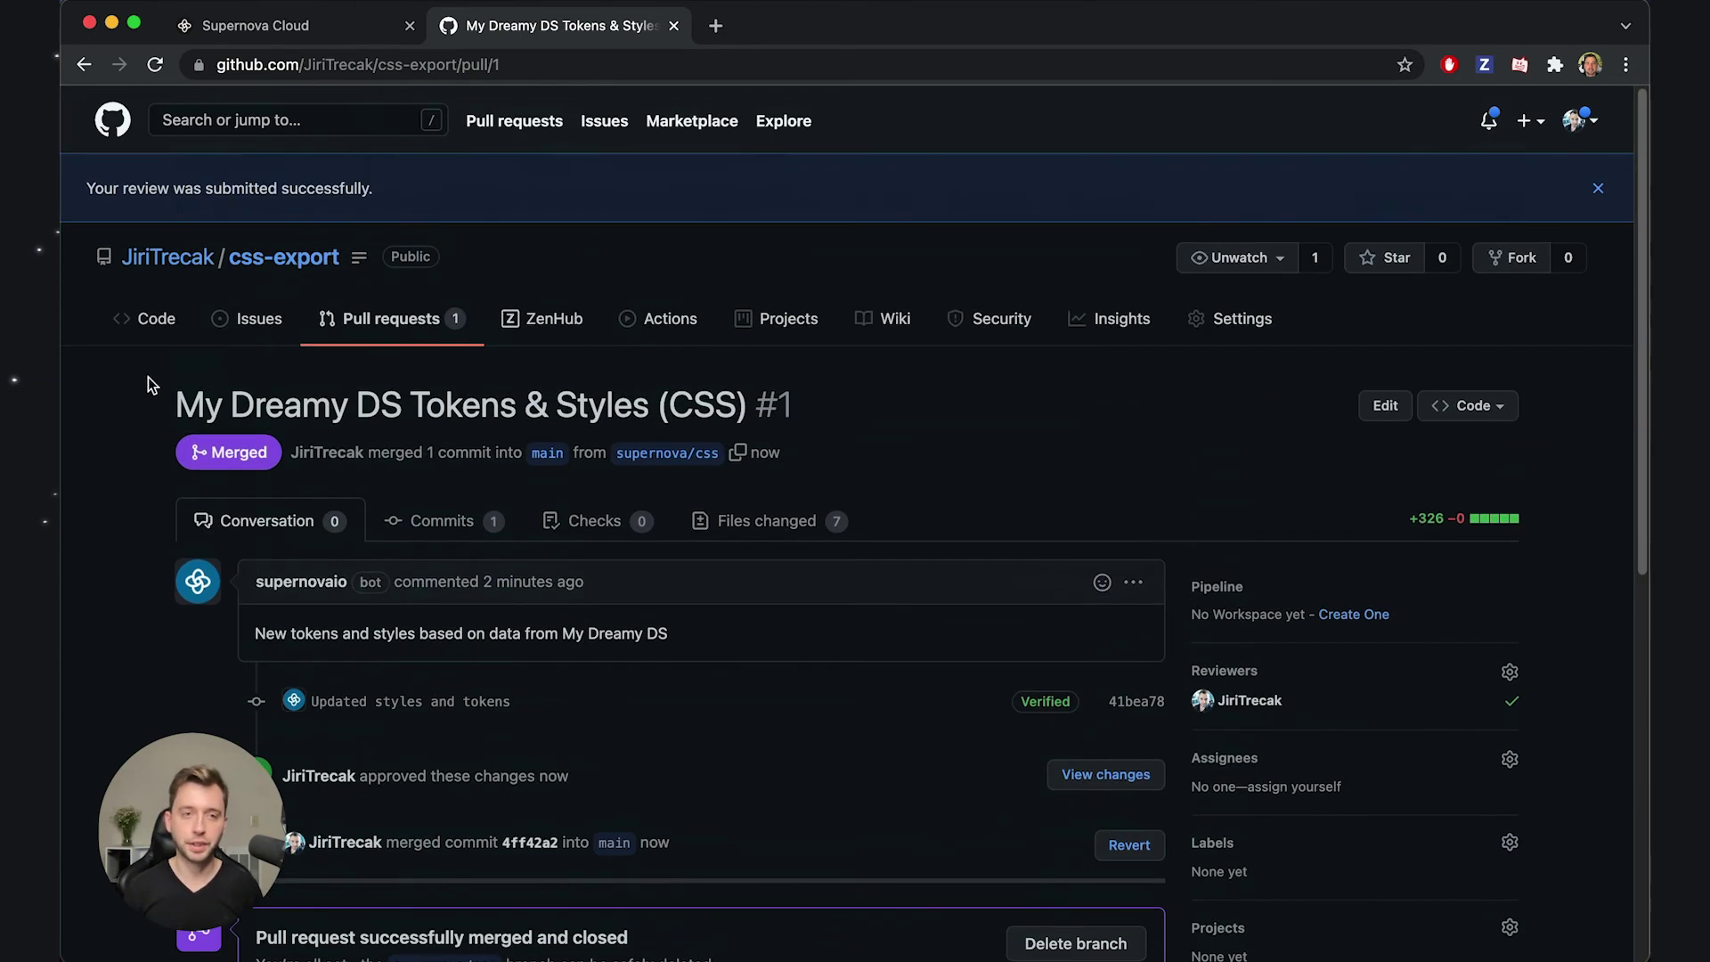
pyautogui.click(151, 319)
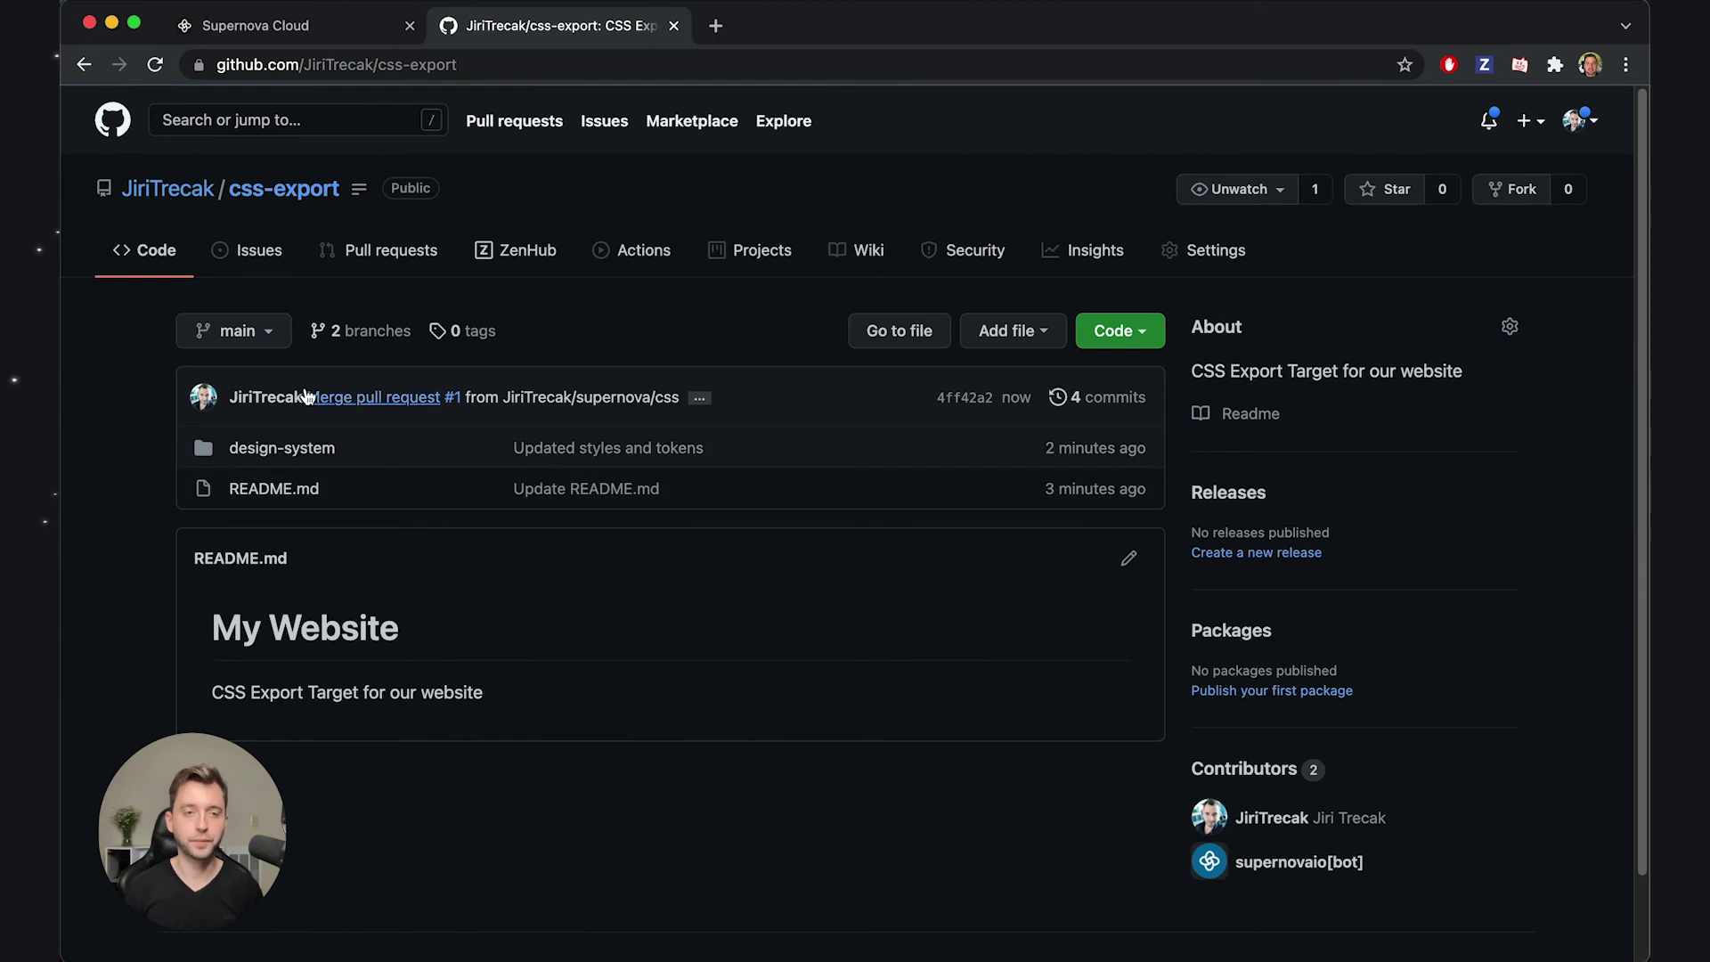
pyautogui.click(283, 452)
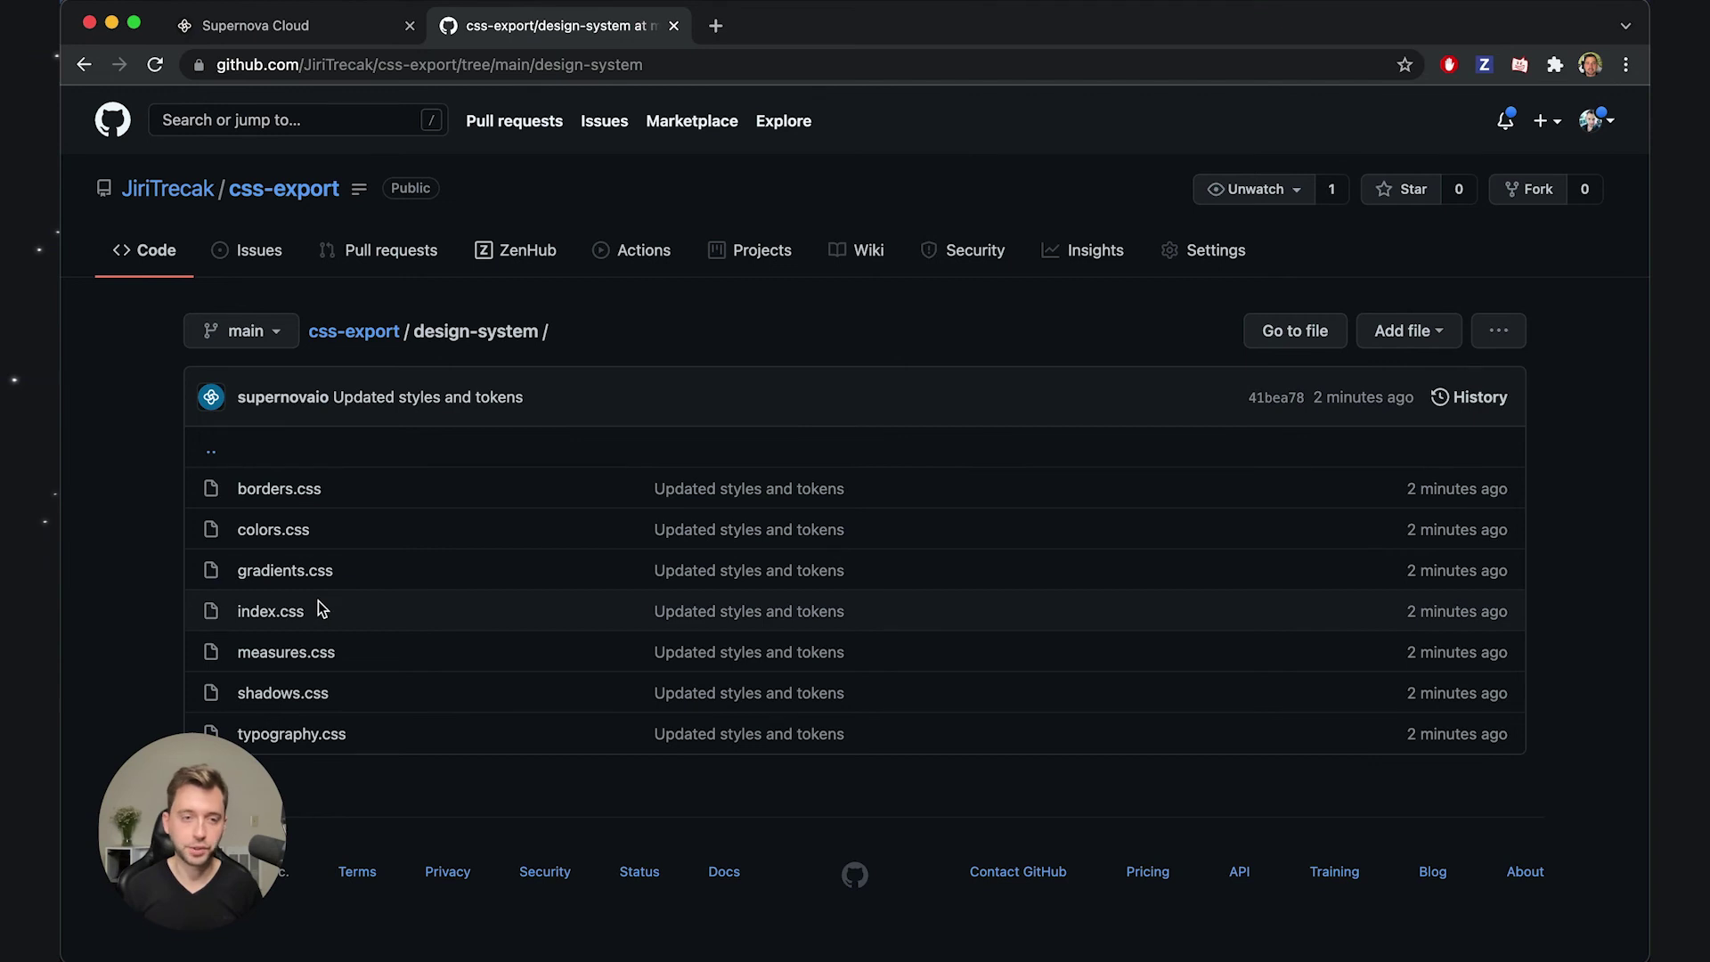
pyautogui.click(287, 530)
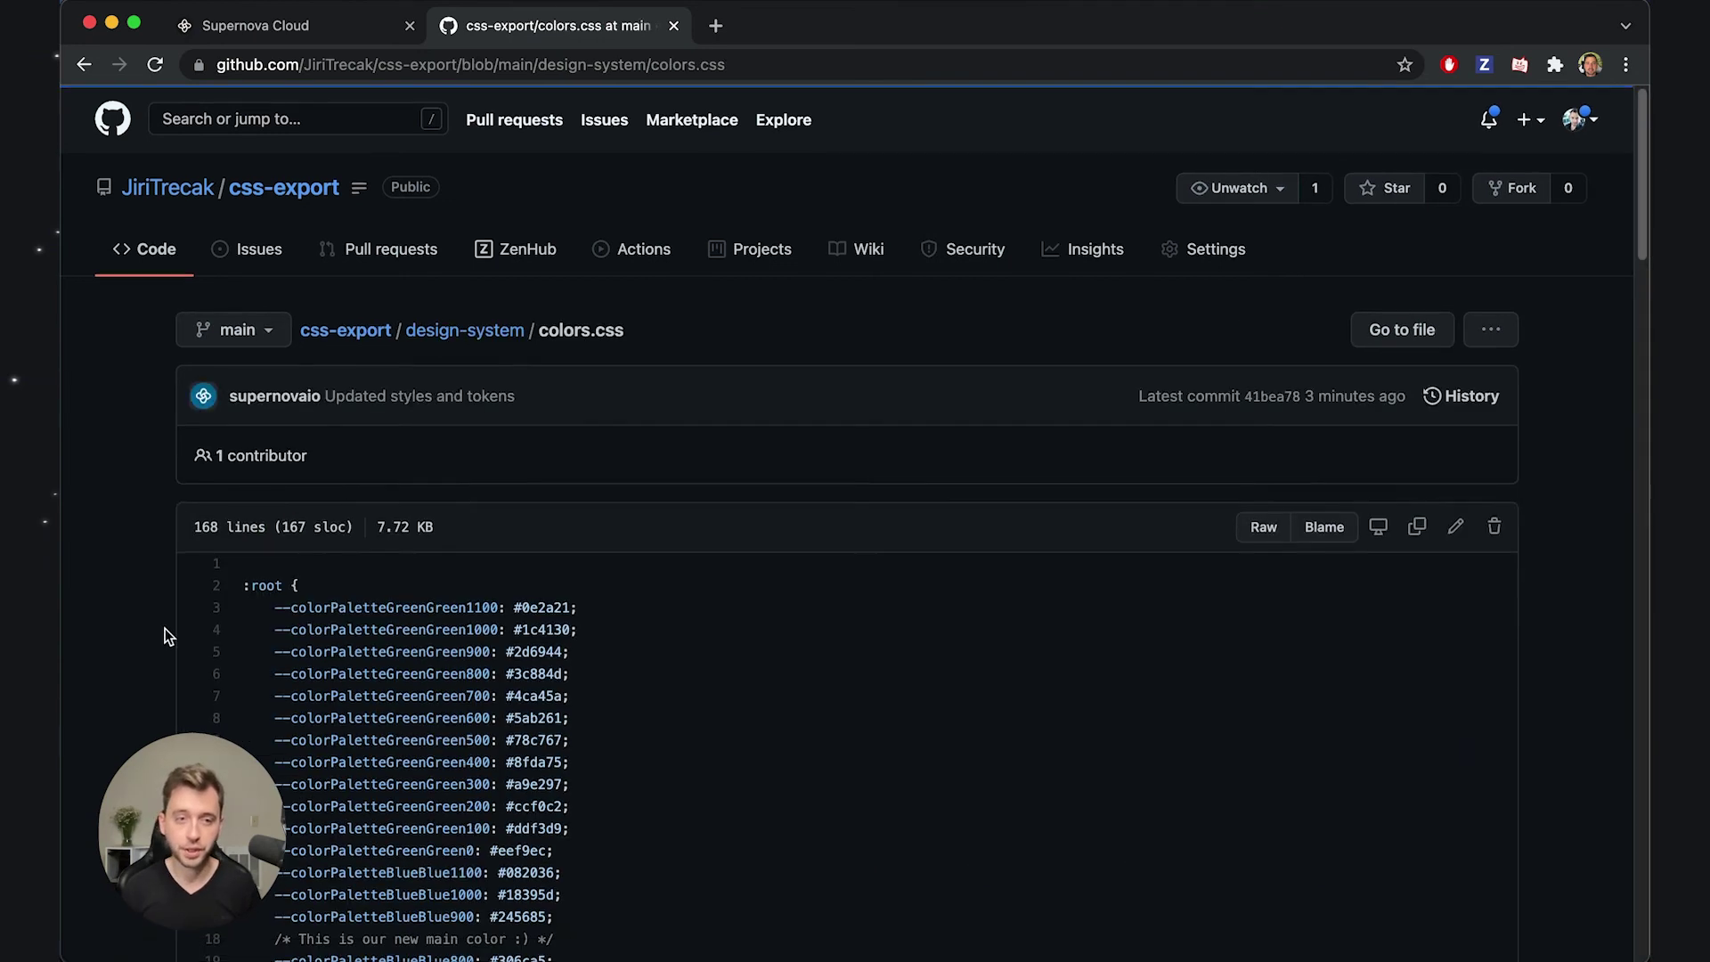
pyautogui.scroll(-3, 163, 627)
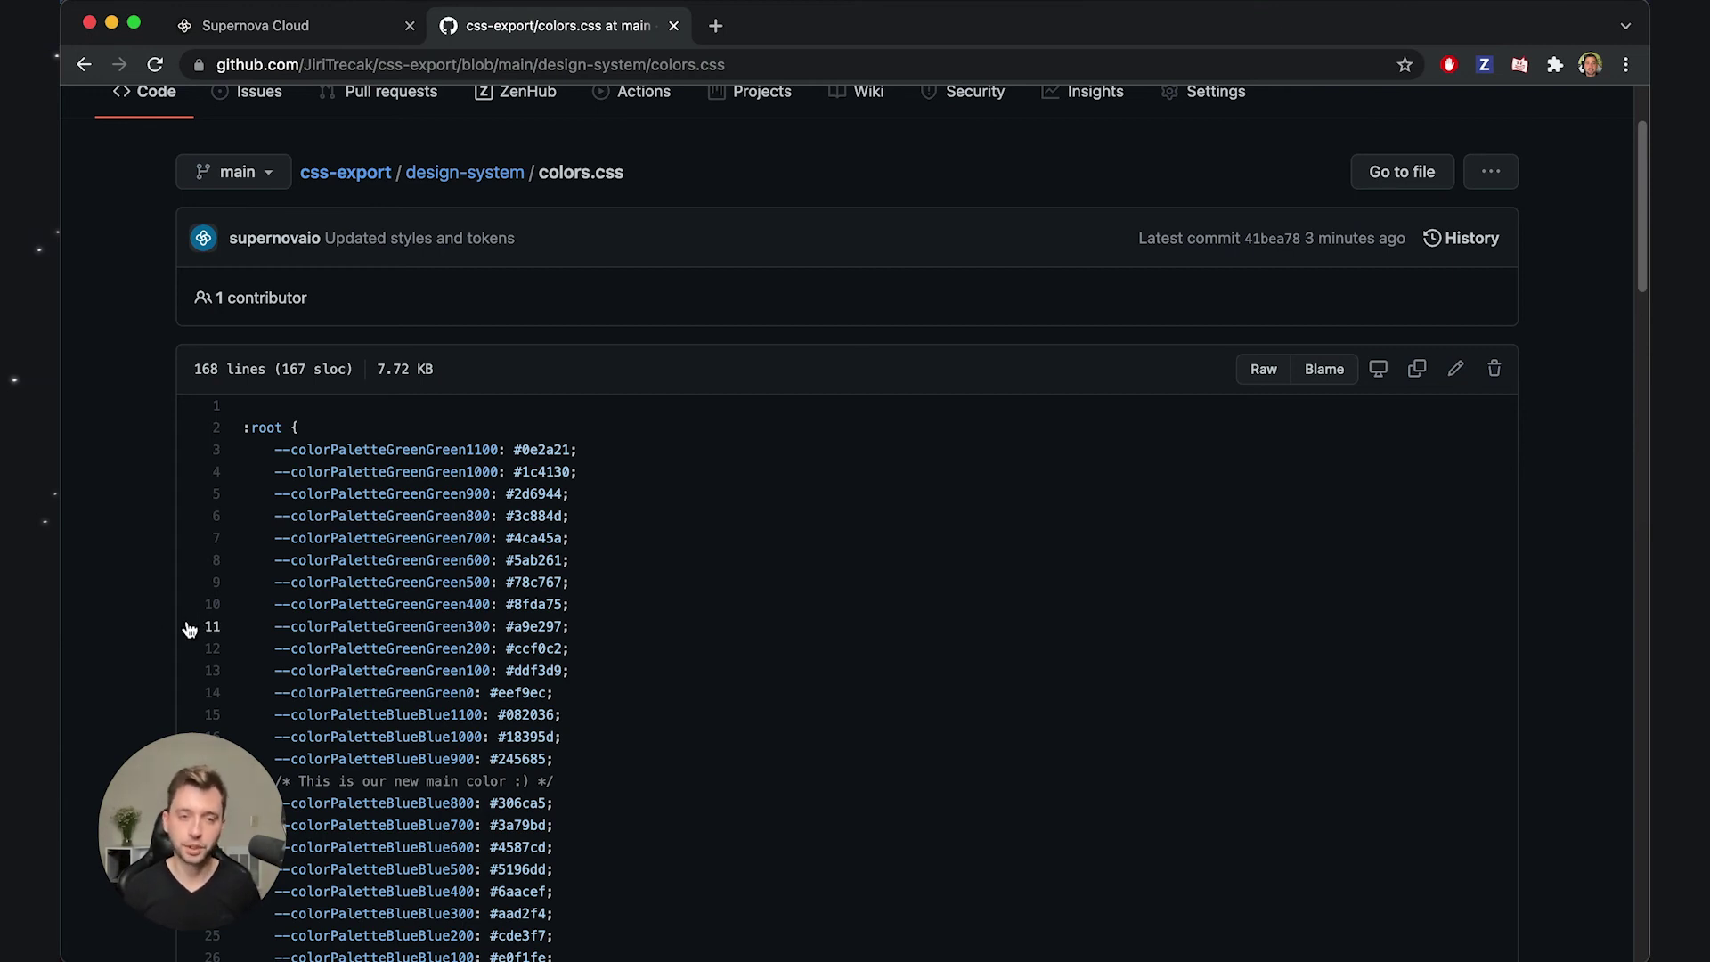
pyautogui.press('super+bracketleft')
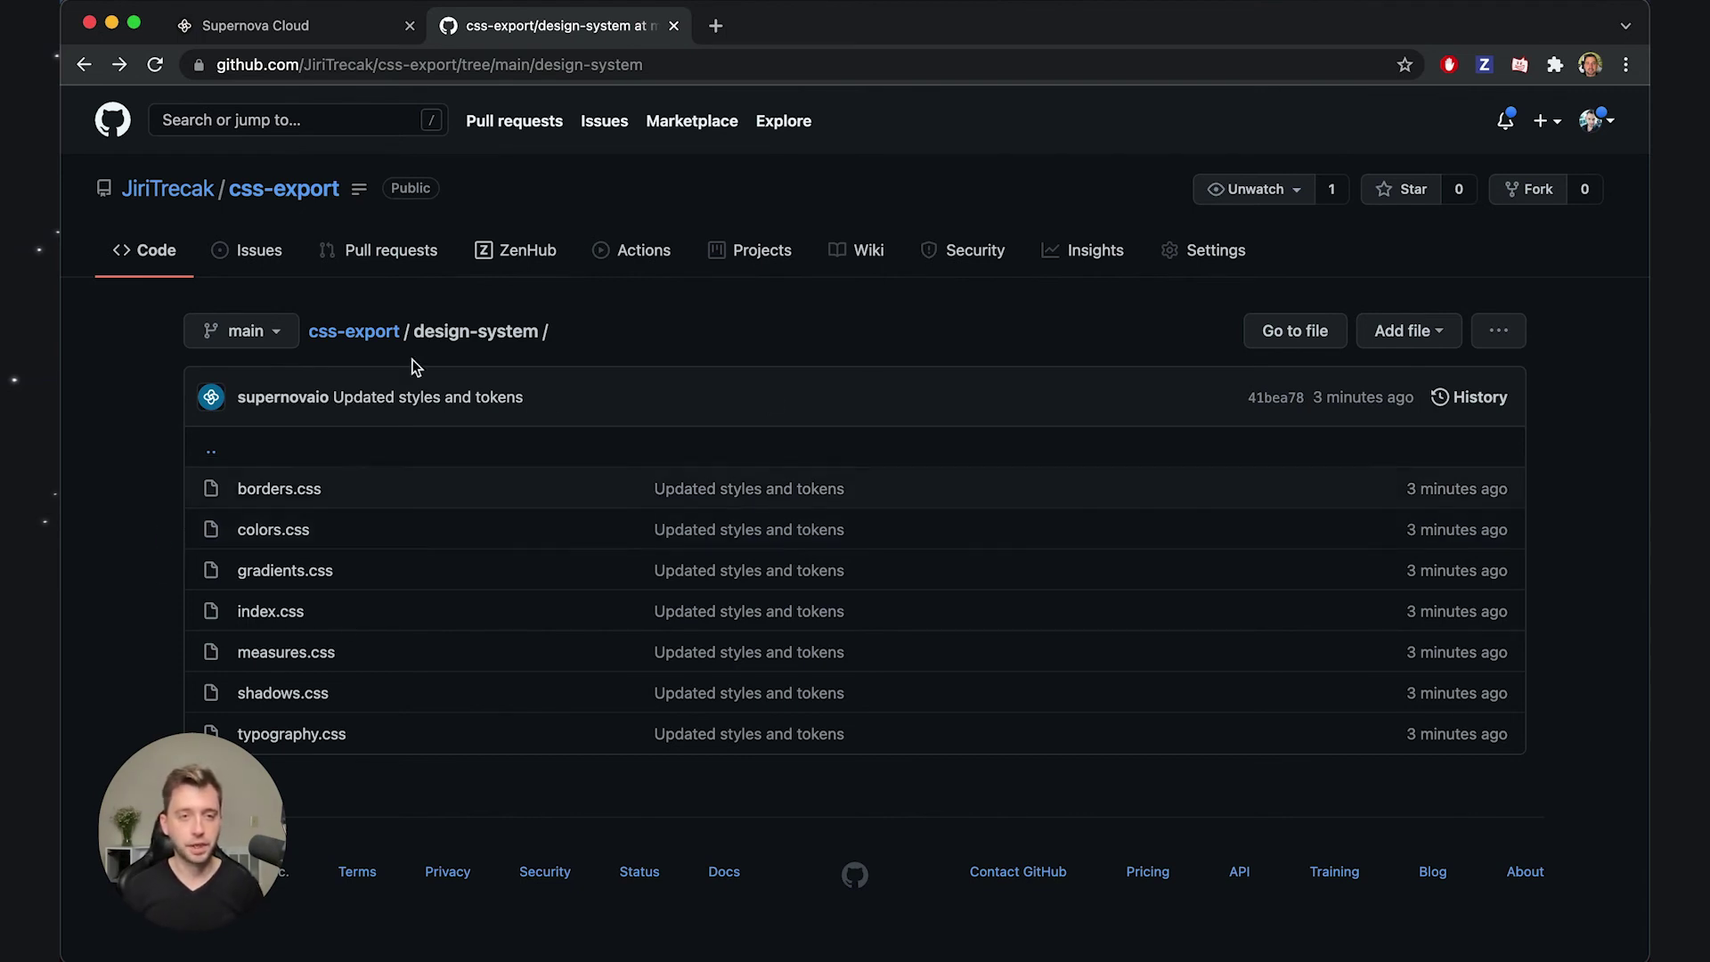
pyautogui.click(352, 331)
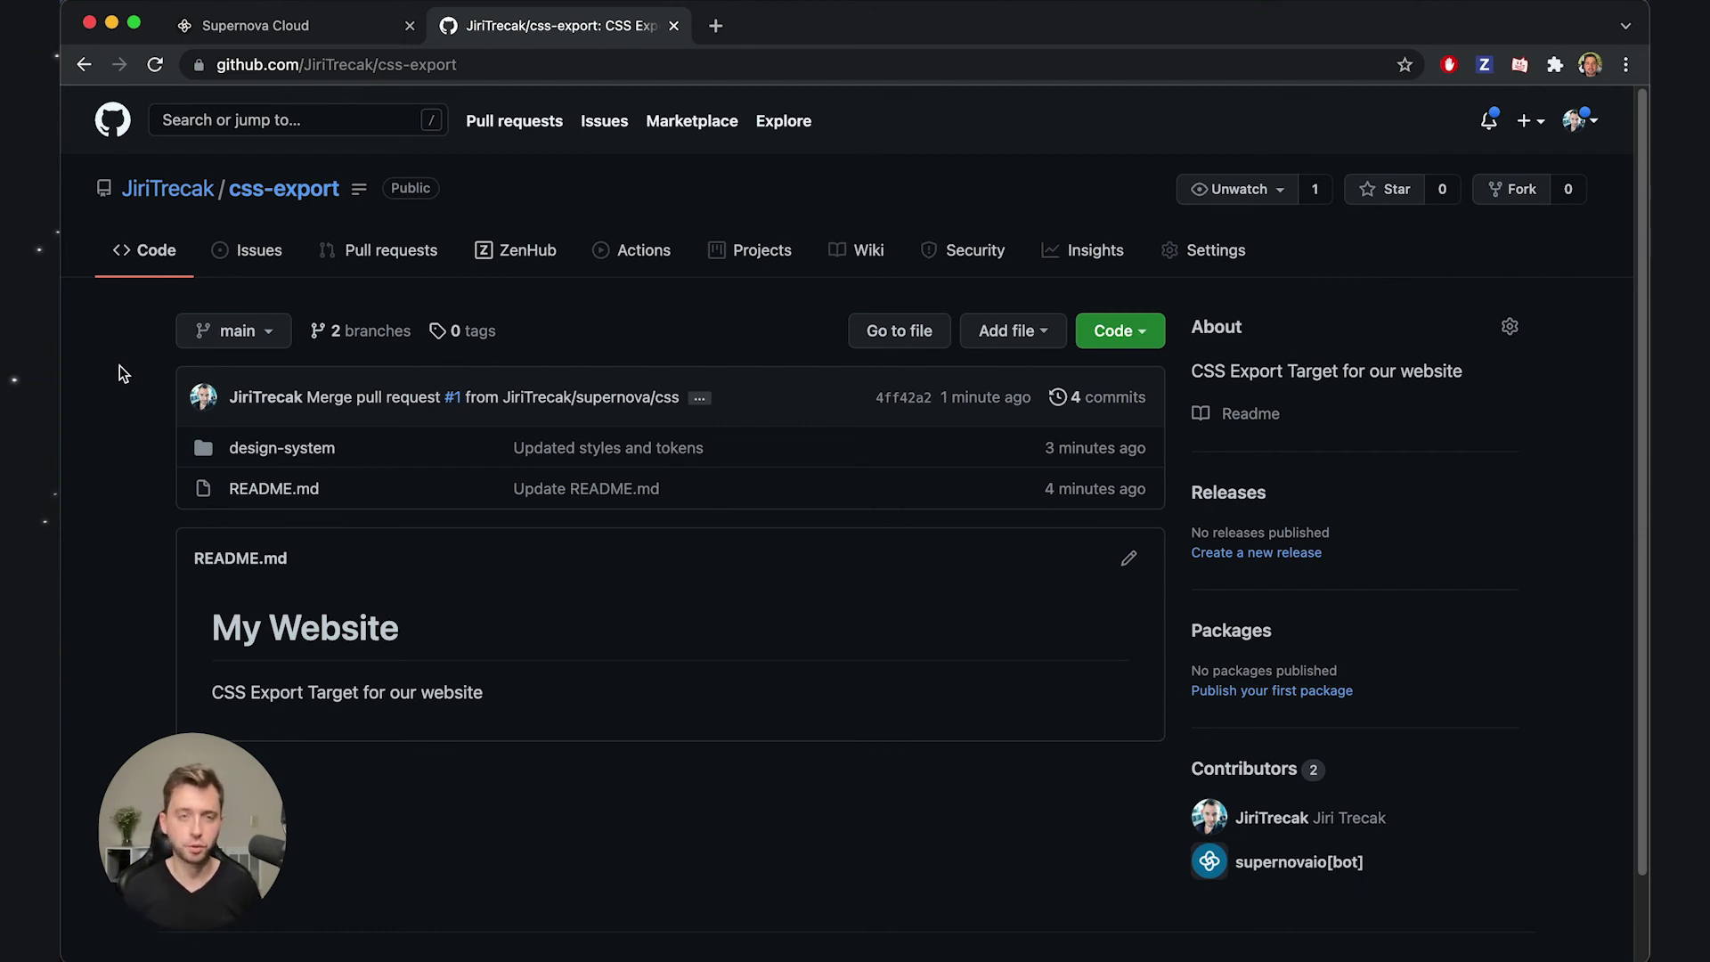
# Step: Open the Measures category in My Dreamy DS's Tokens sidebar
pyautogui.click(264, 31)
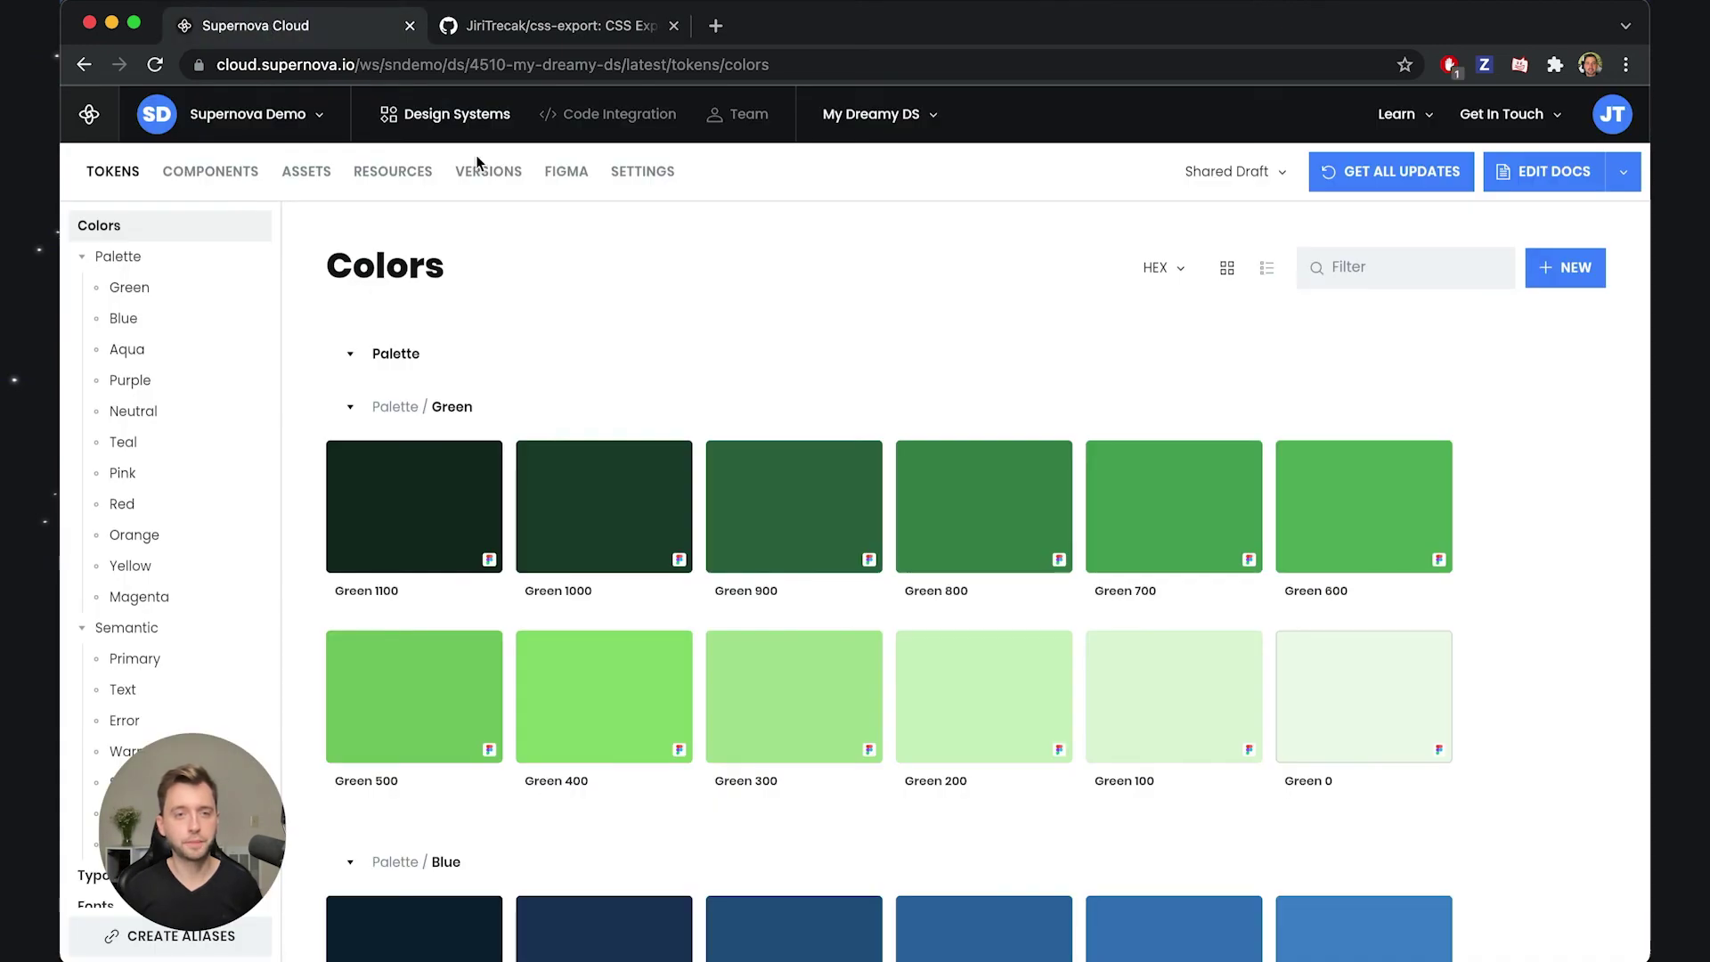
pyautogui.scroll(-3, 183, 570)
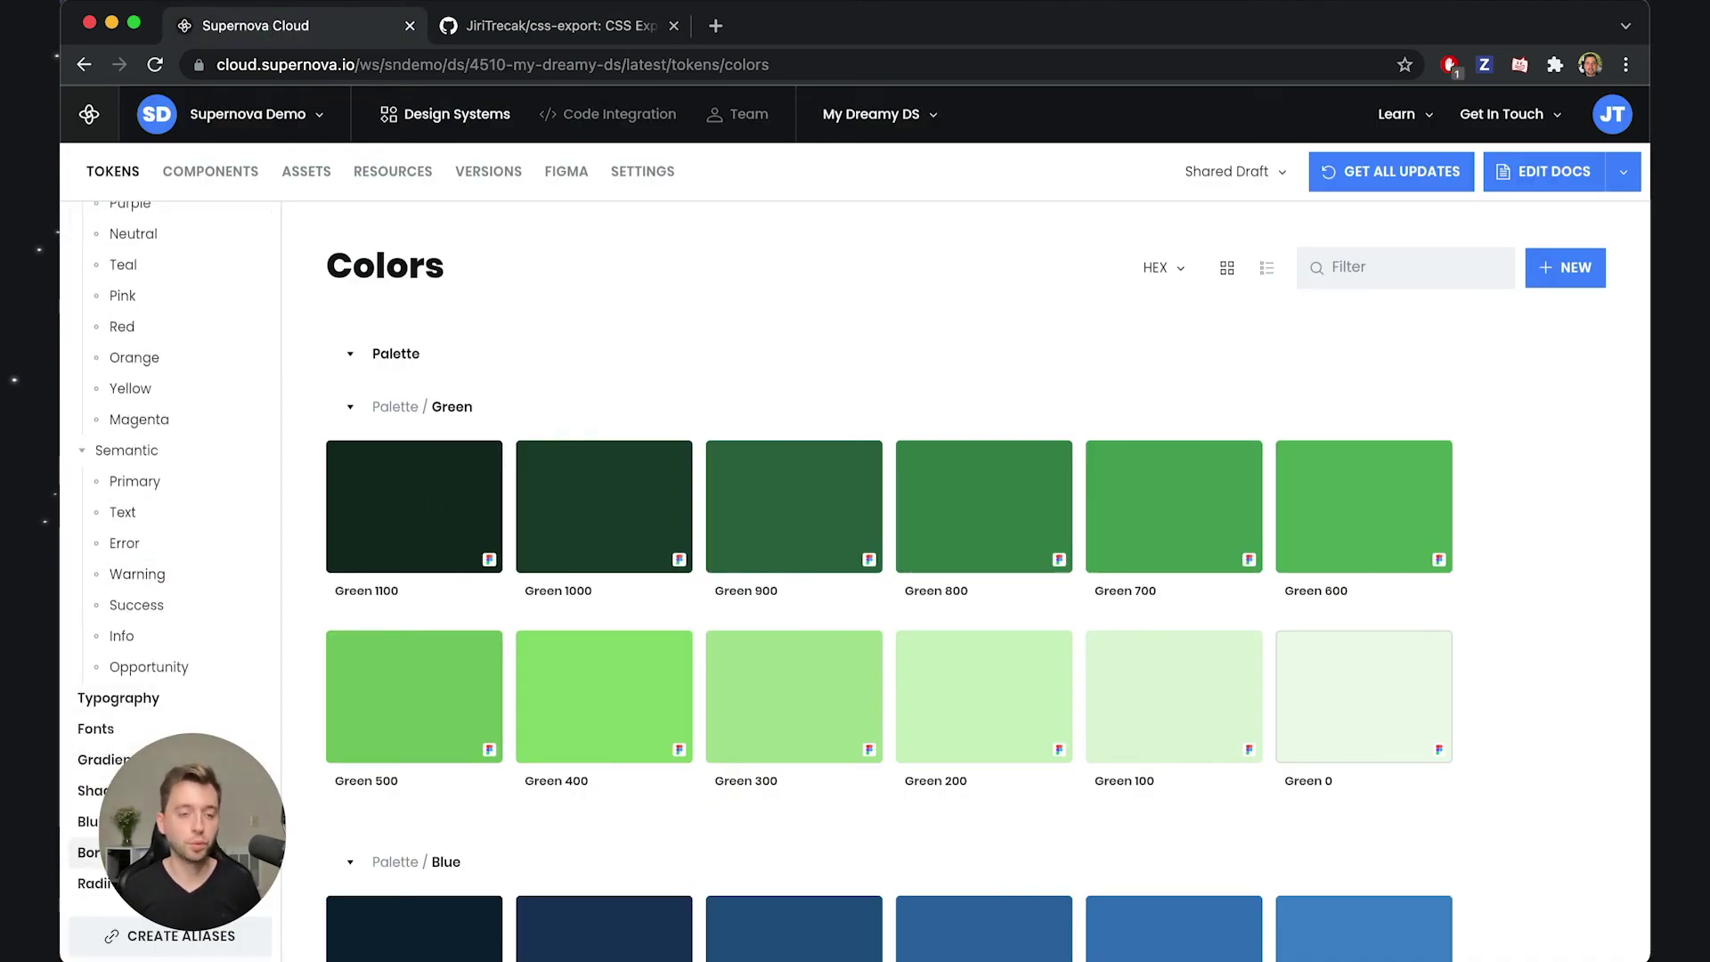
pyautogui.scroll(-1, 89, 846)
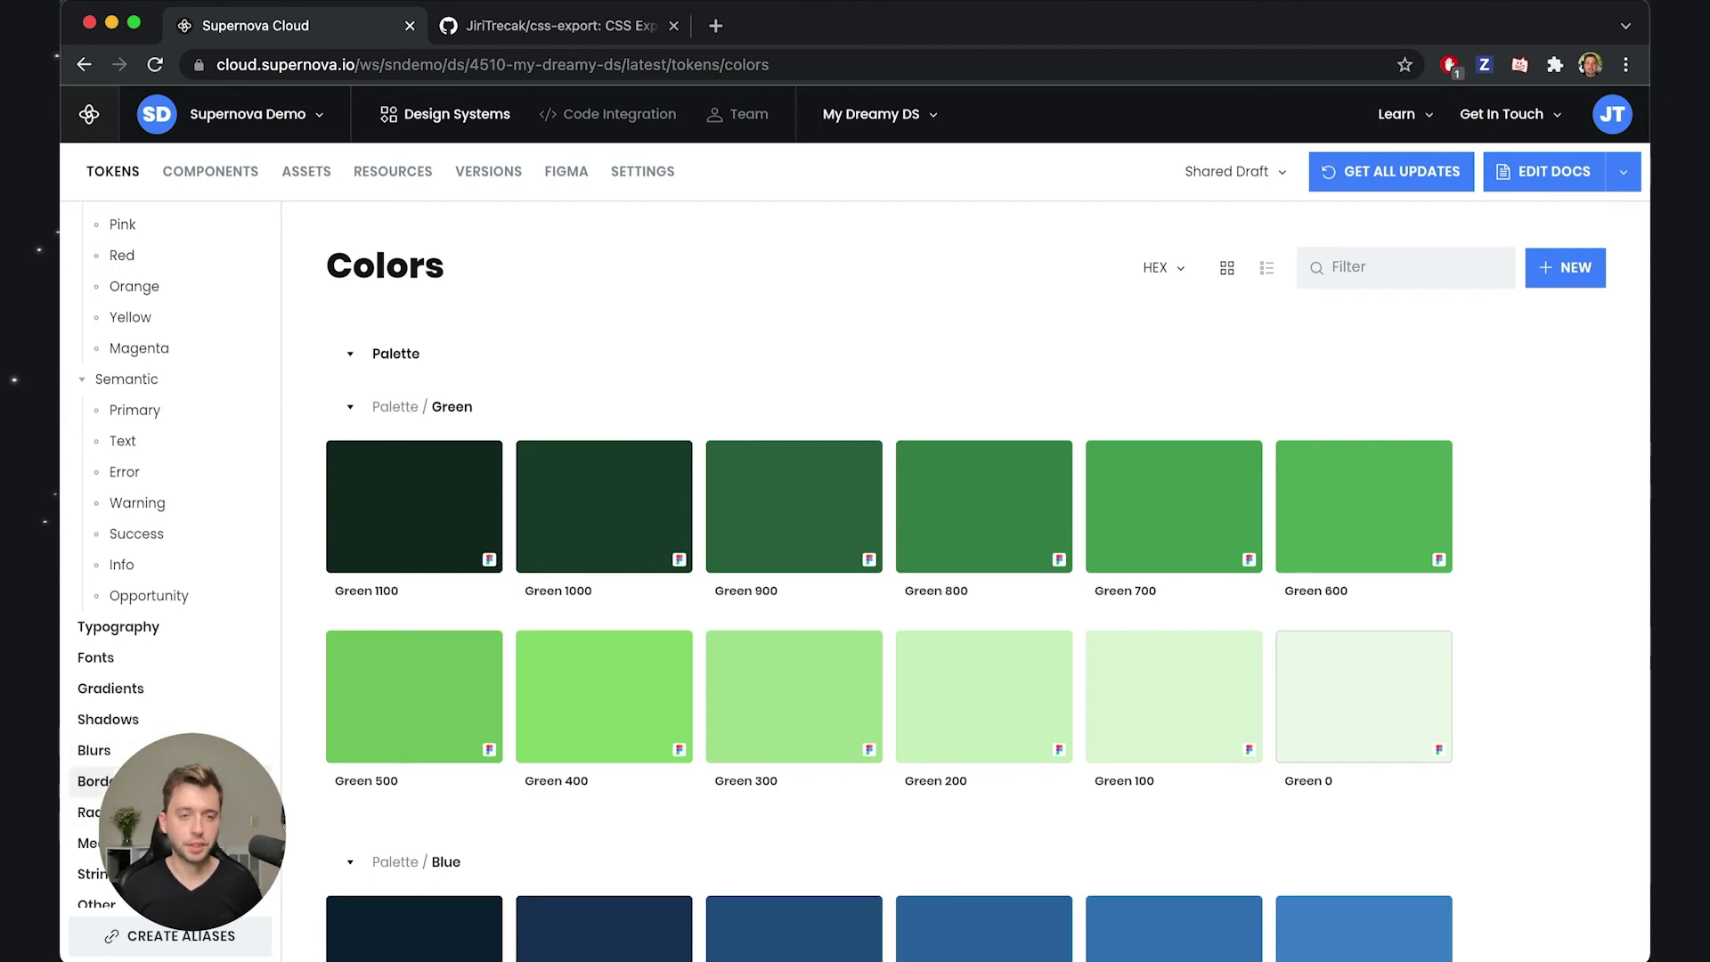
pyautogui.click(89, 843)
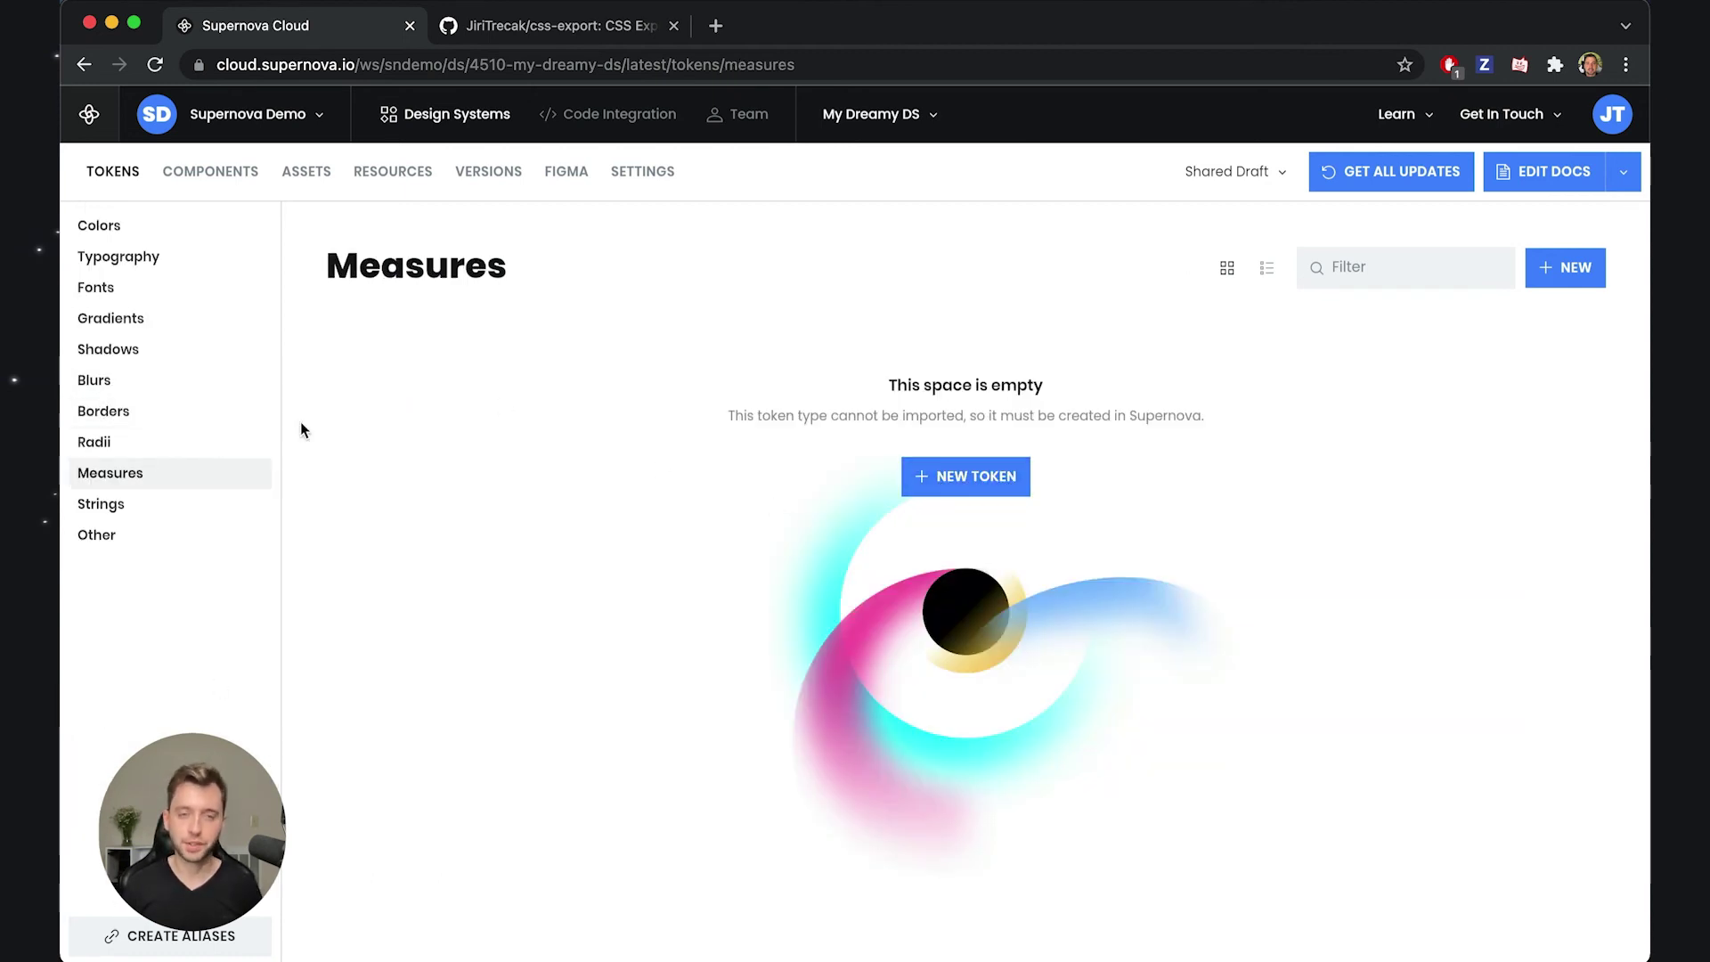
# Step: Create a new measure token named Width with value 5
pyautogui.click(948, 476)
pyautogui.write('Width')
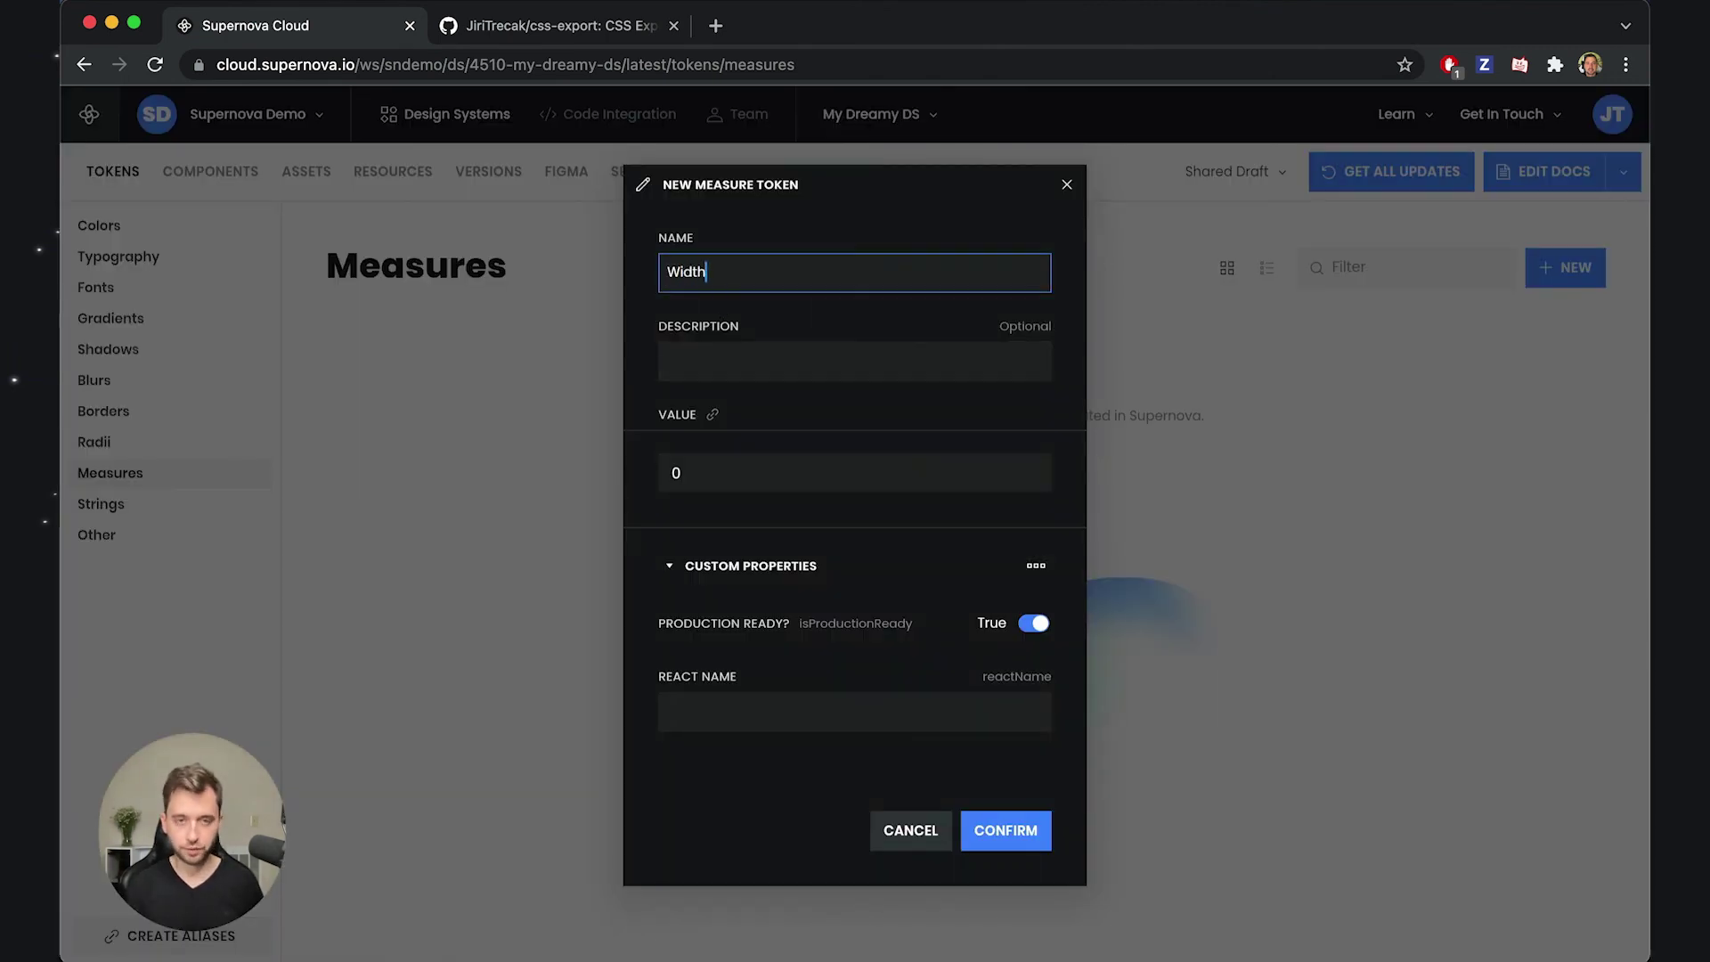
pyautogui.click(698, 470)
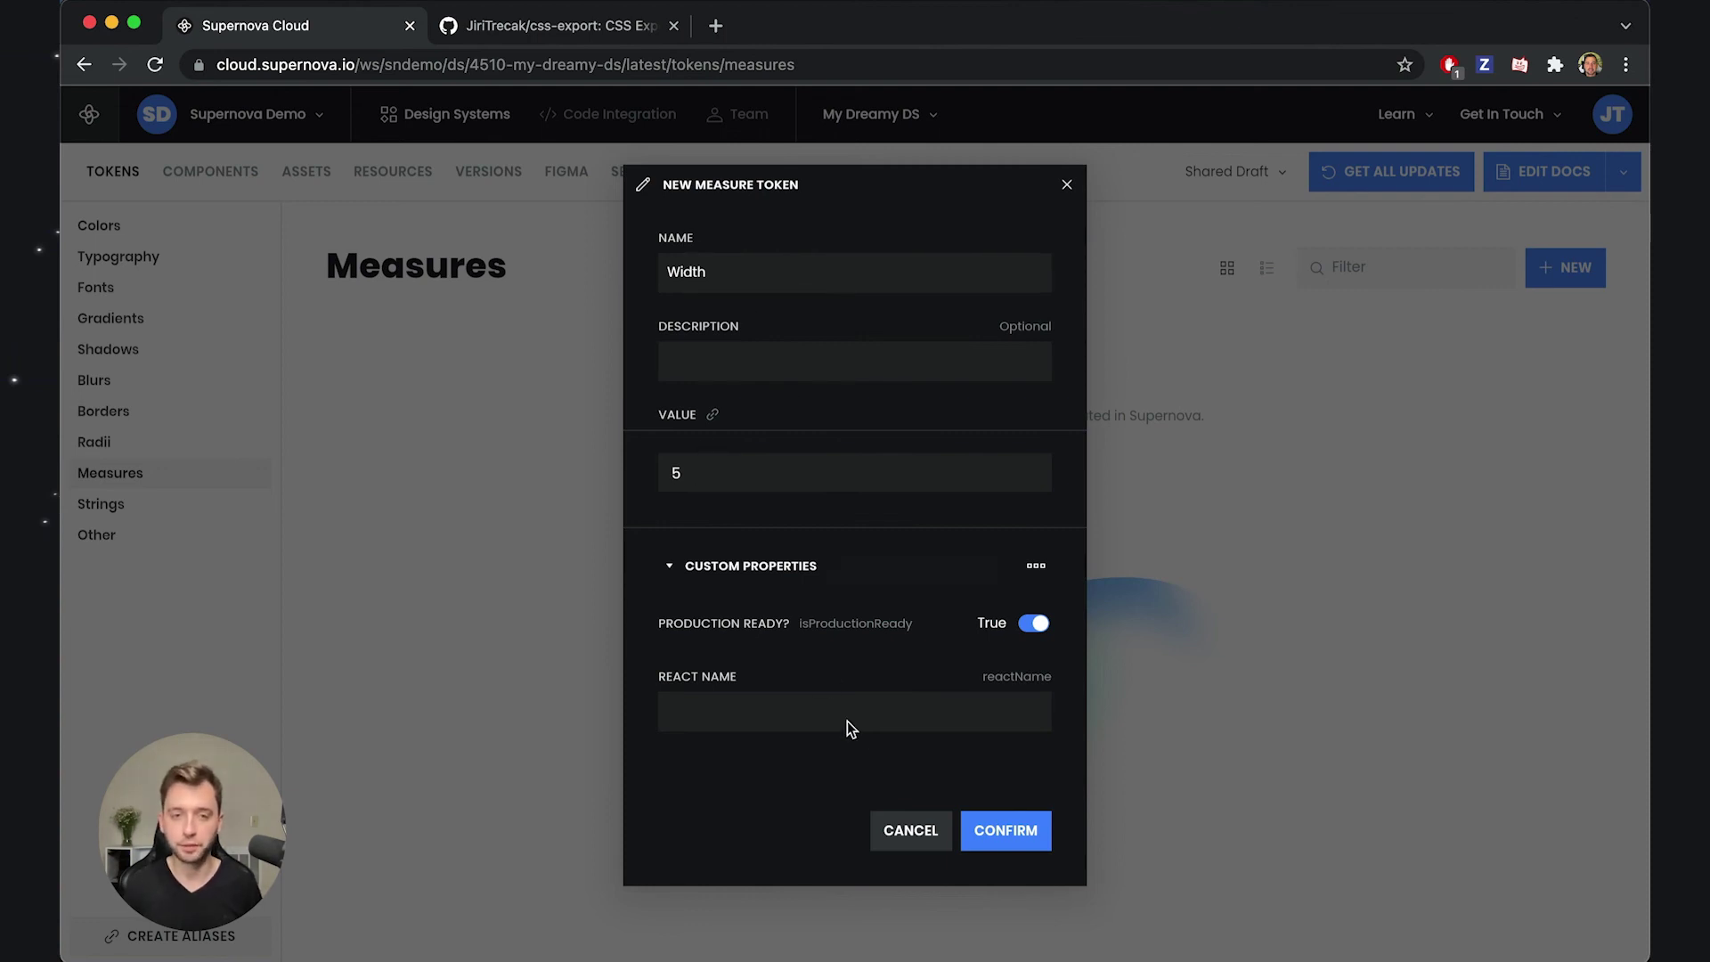
pyautogui.click(679, 567)
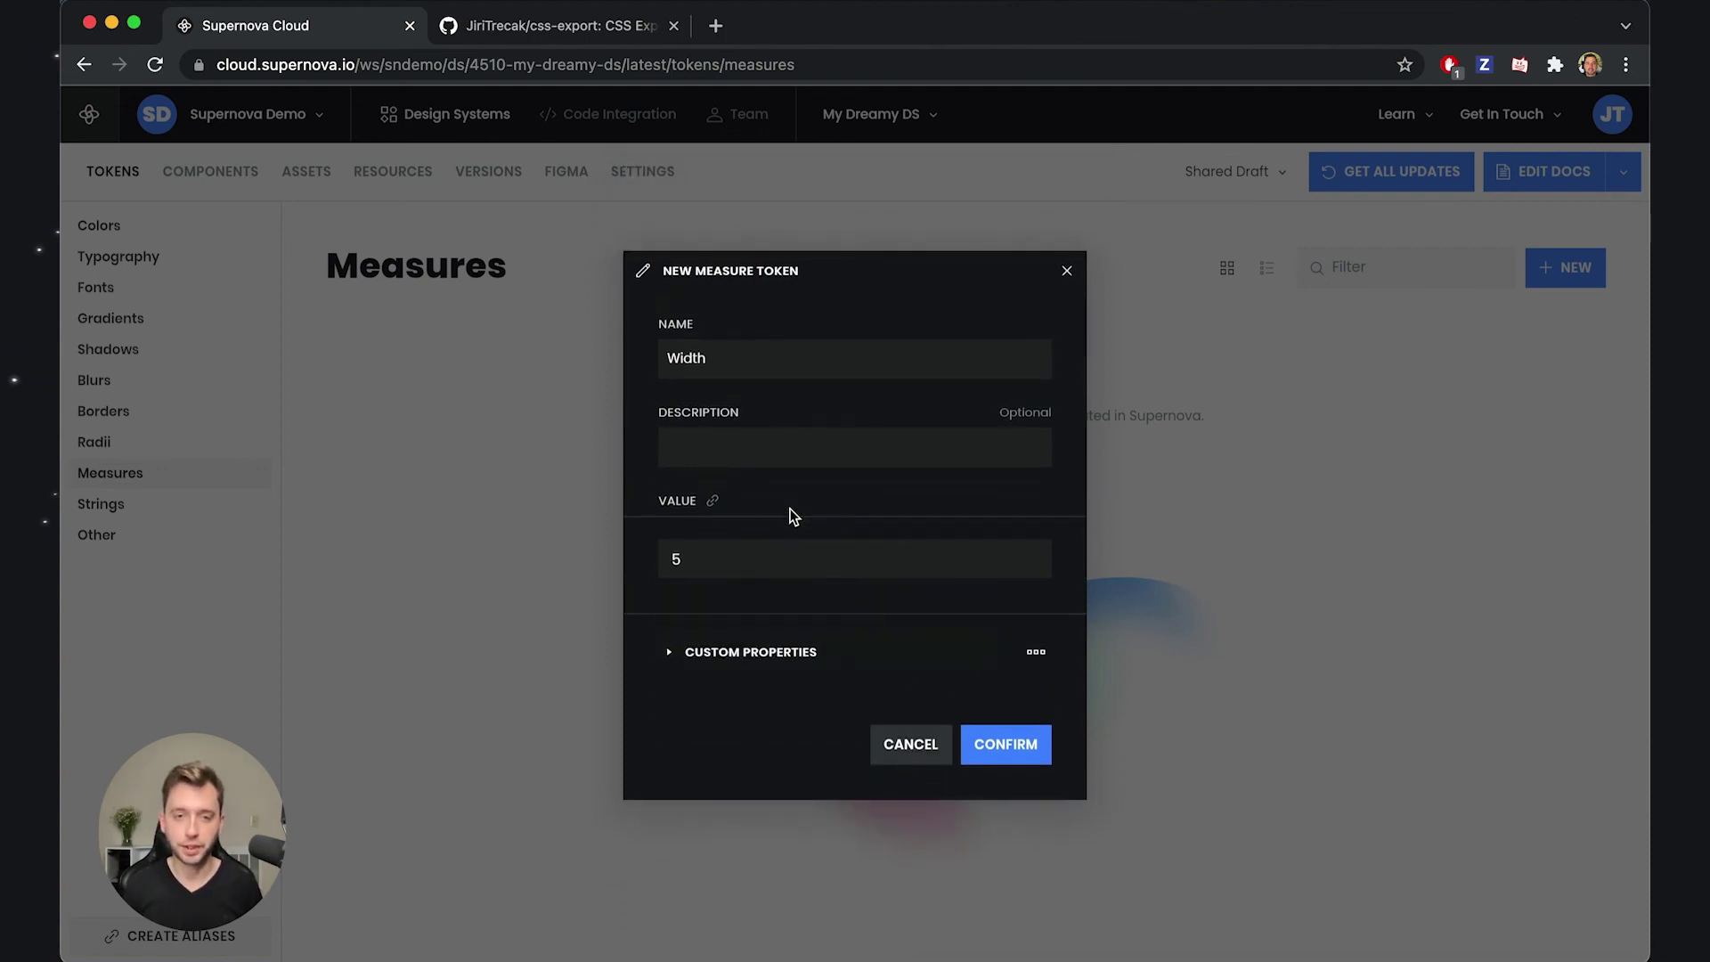
pyautogui.click(1037, 811)
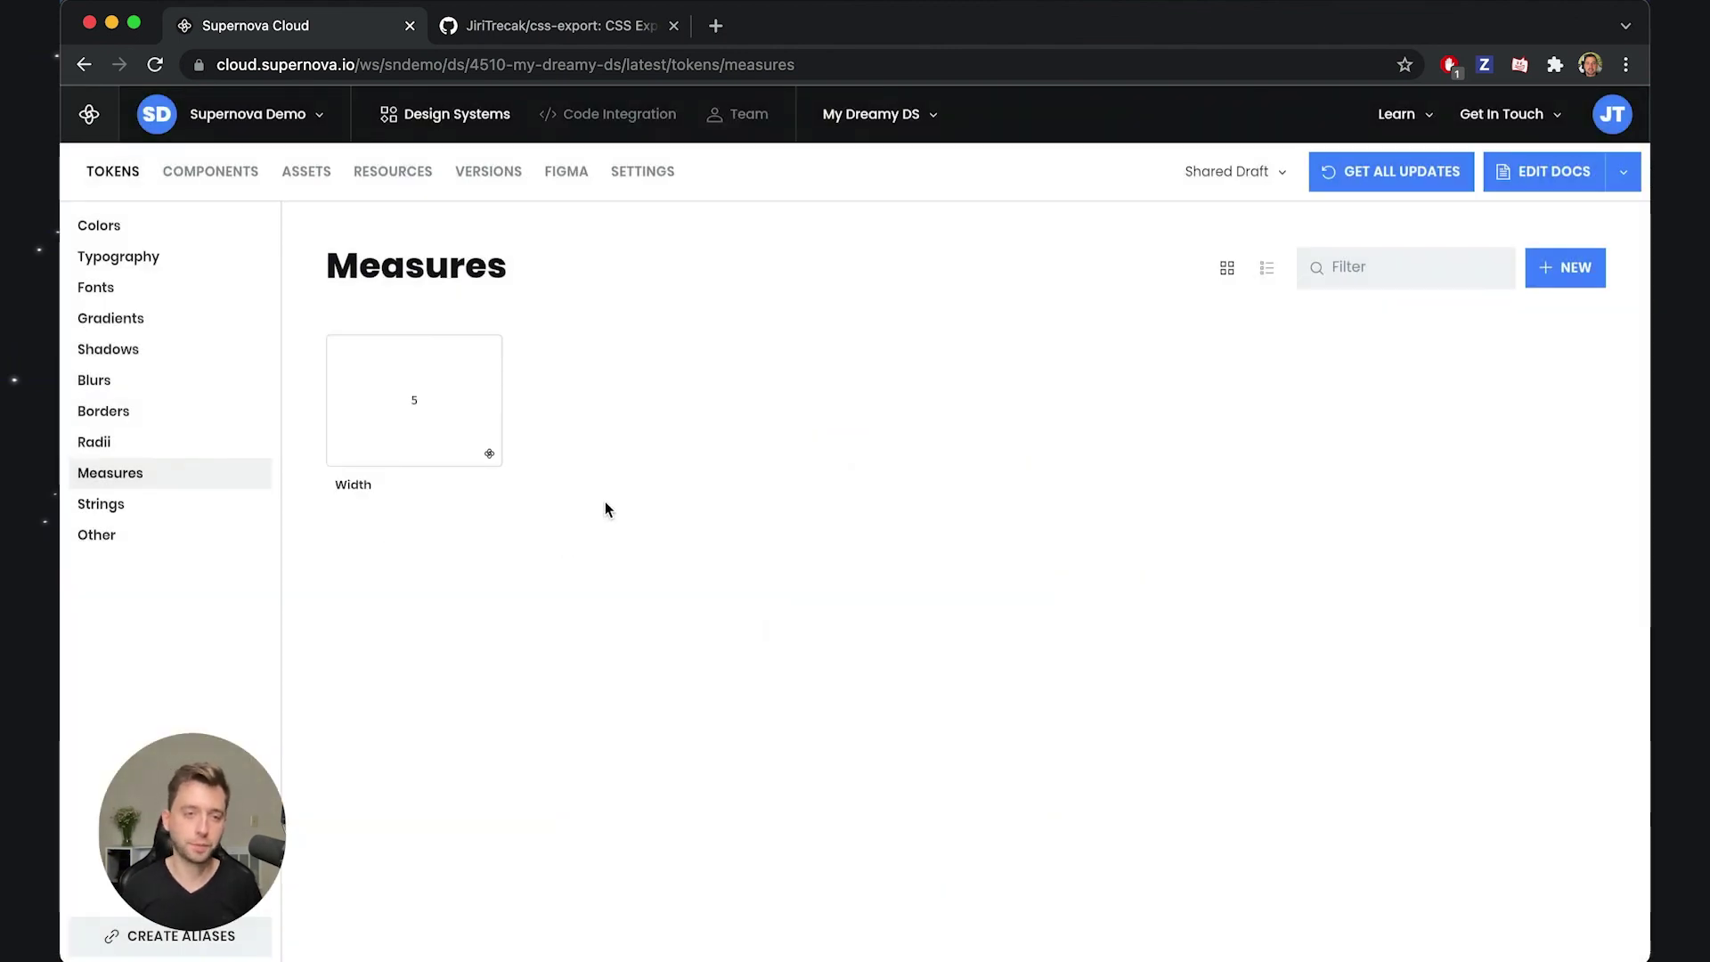
# Step: Create border token DeveloperPublishedRightNowBorder using colour Blue 800 and the 5px Width measure
pyautogui.click(107, 412)
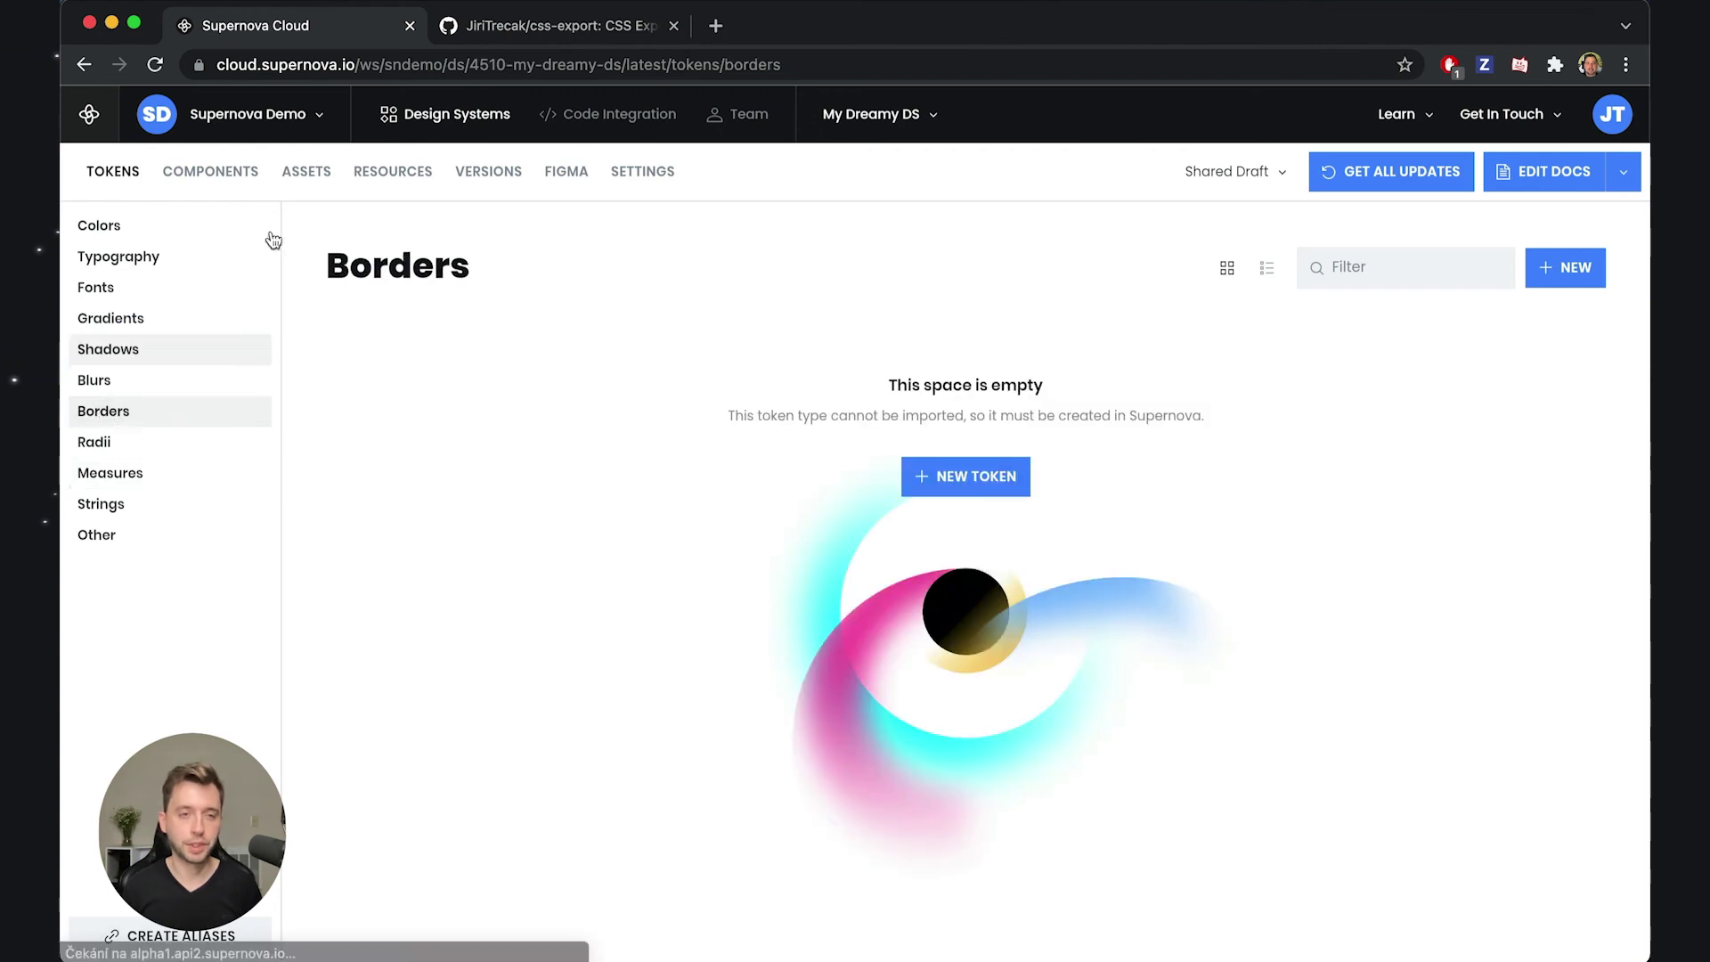
pyautogui.click(965, 476)
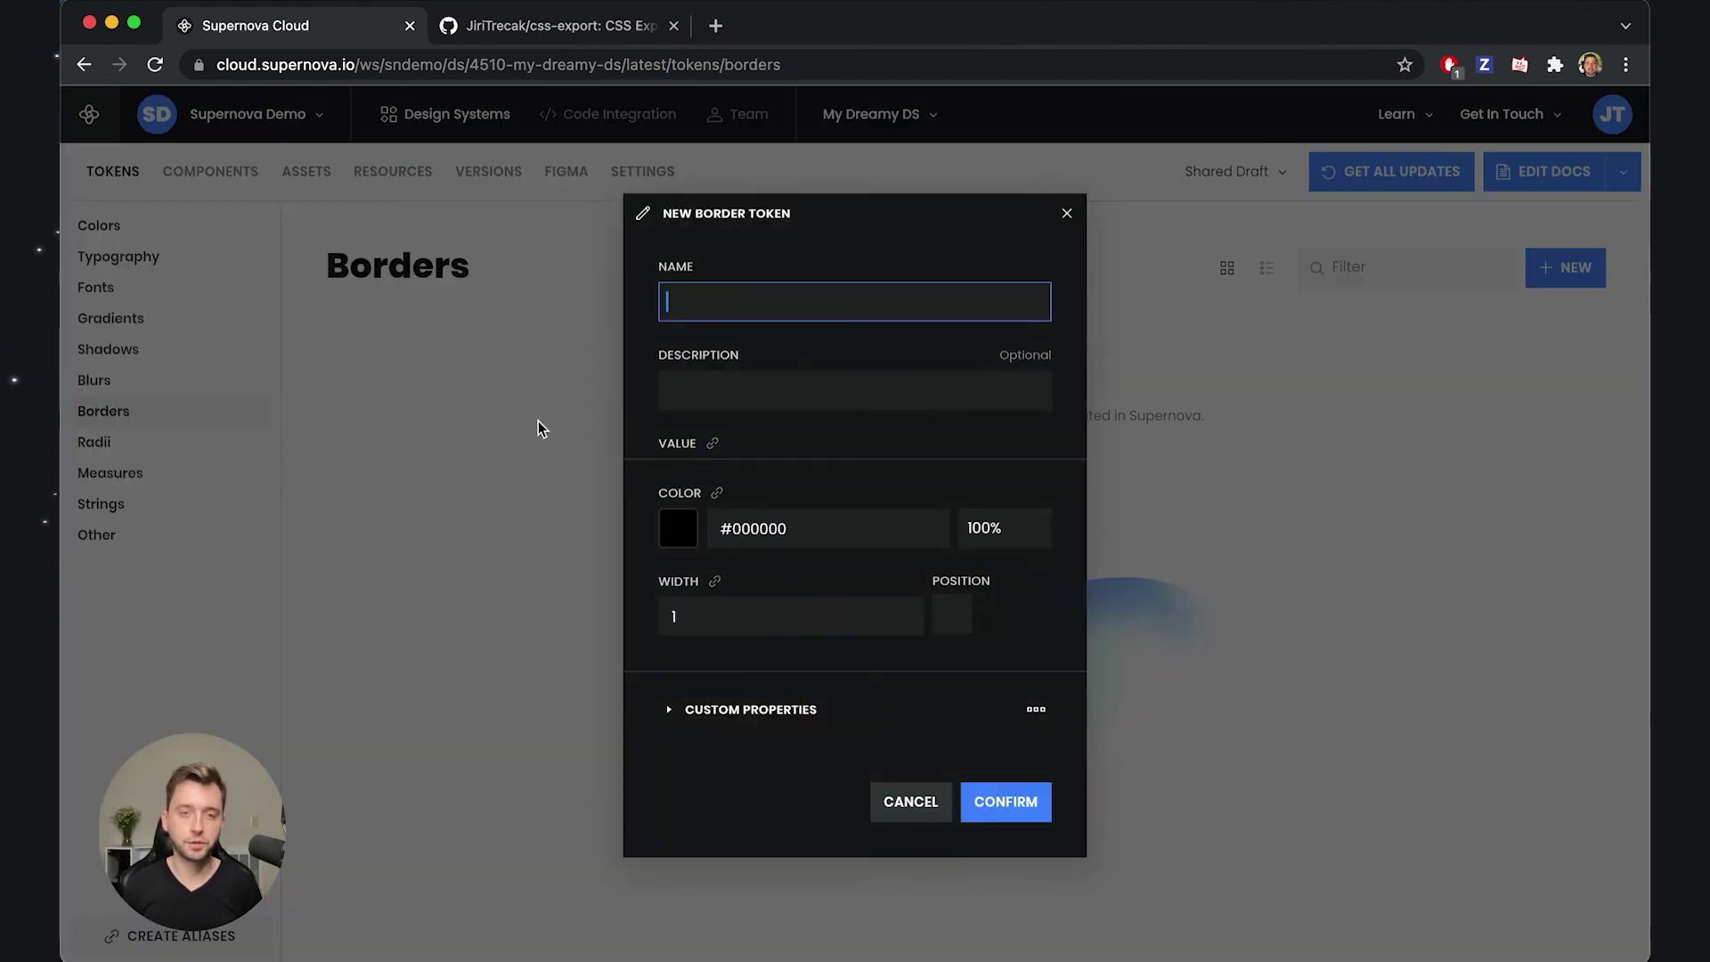
pyautogui.click(717, 494)
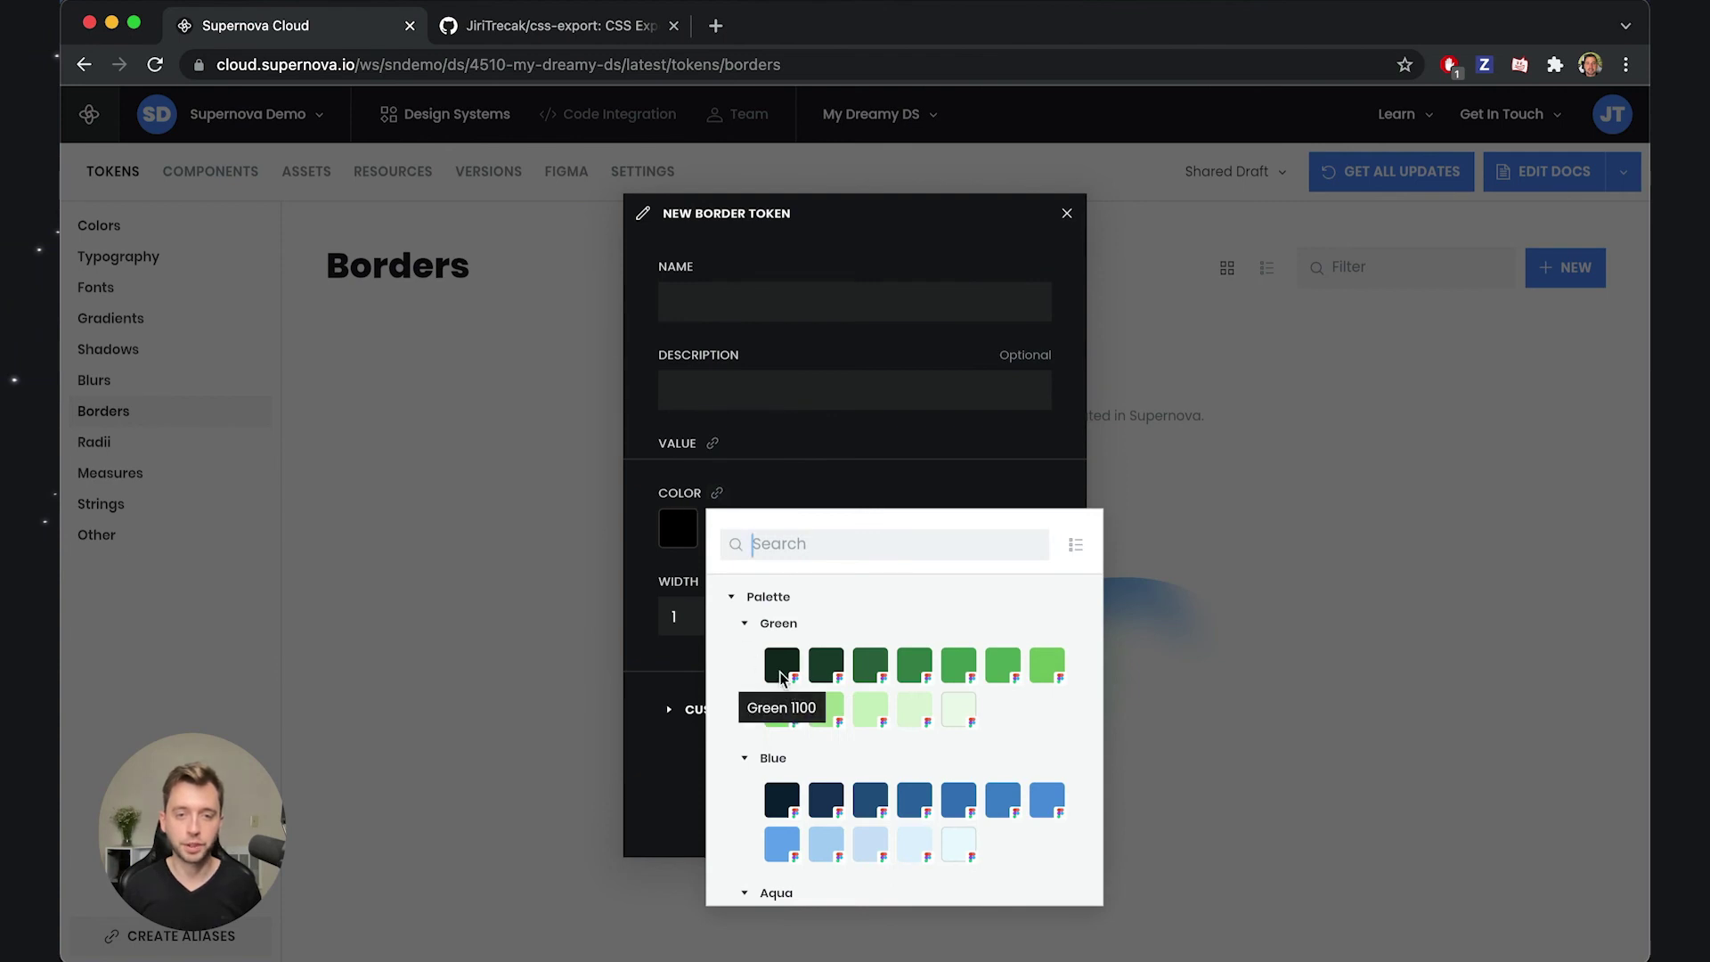
pyautogui.scroll(-2, 916, 723)
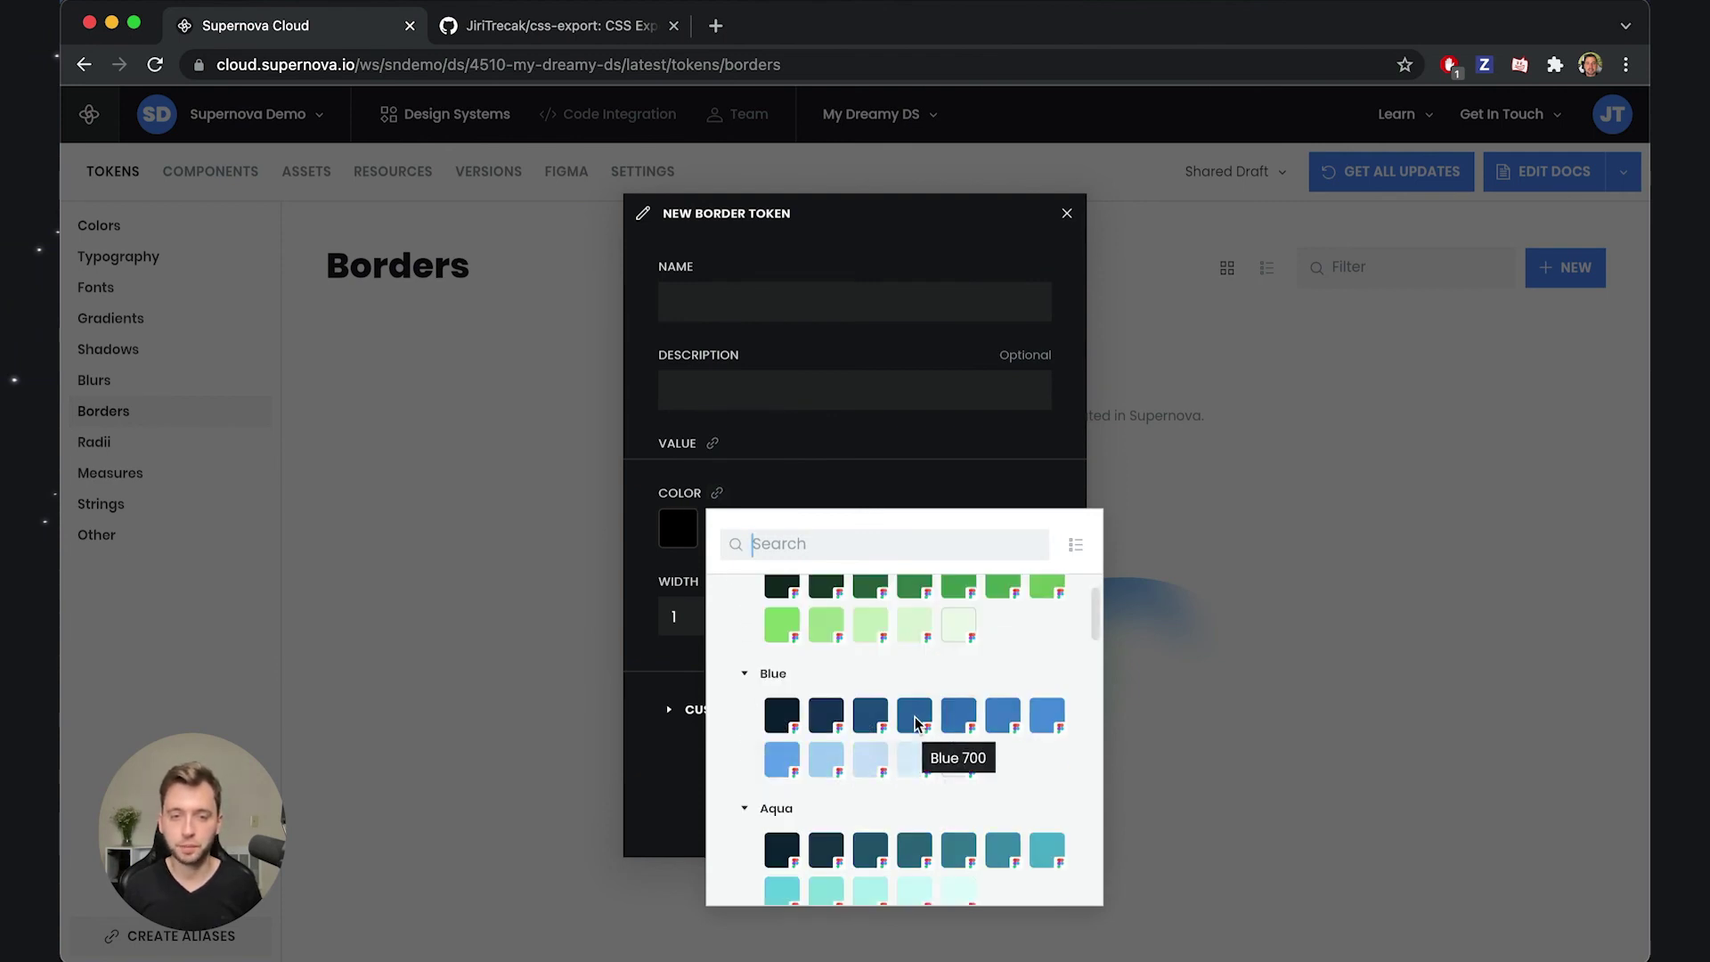
pyautogui.click(870, 721)
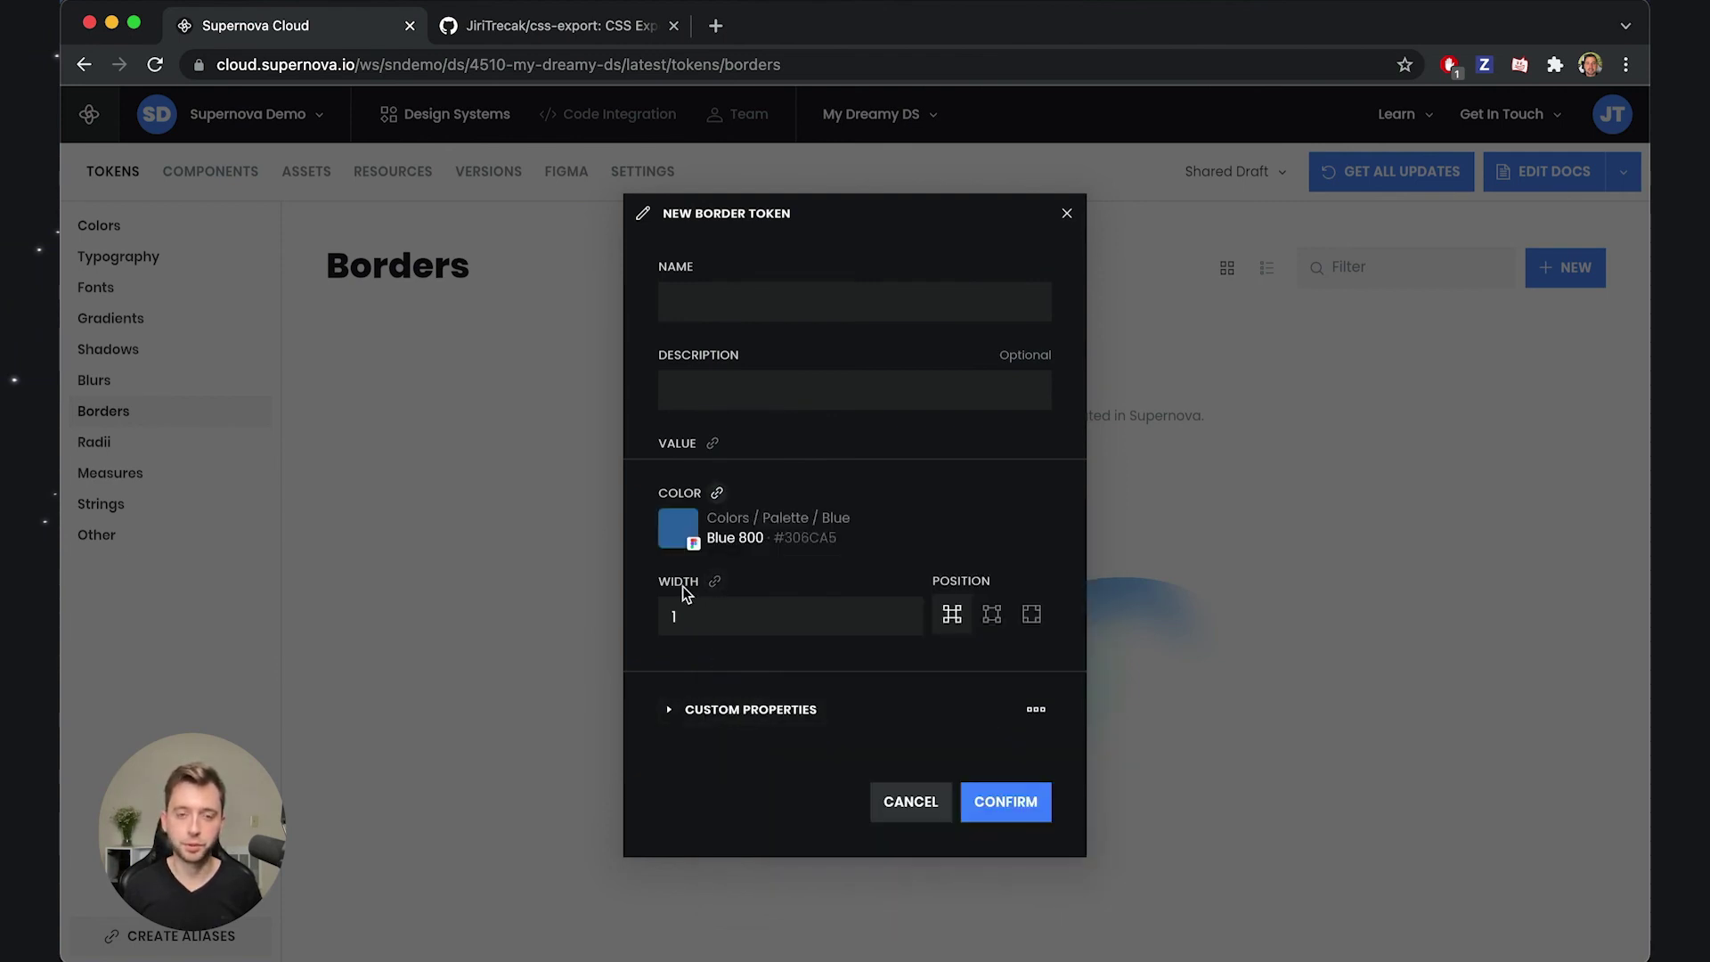
pyautogui.click(715, 583)
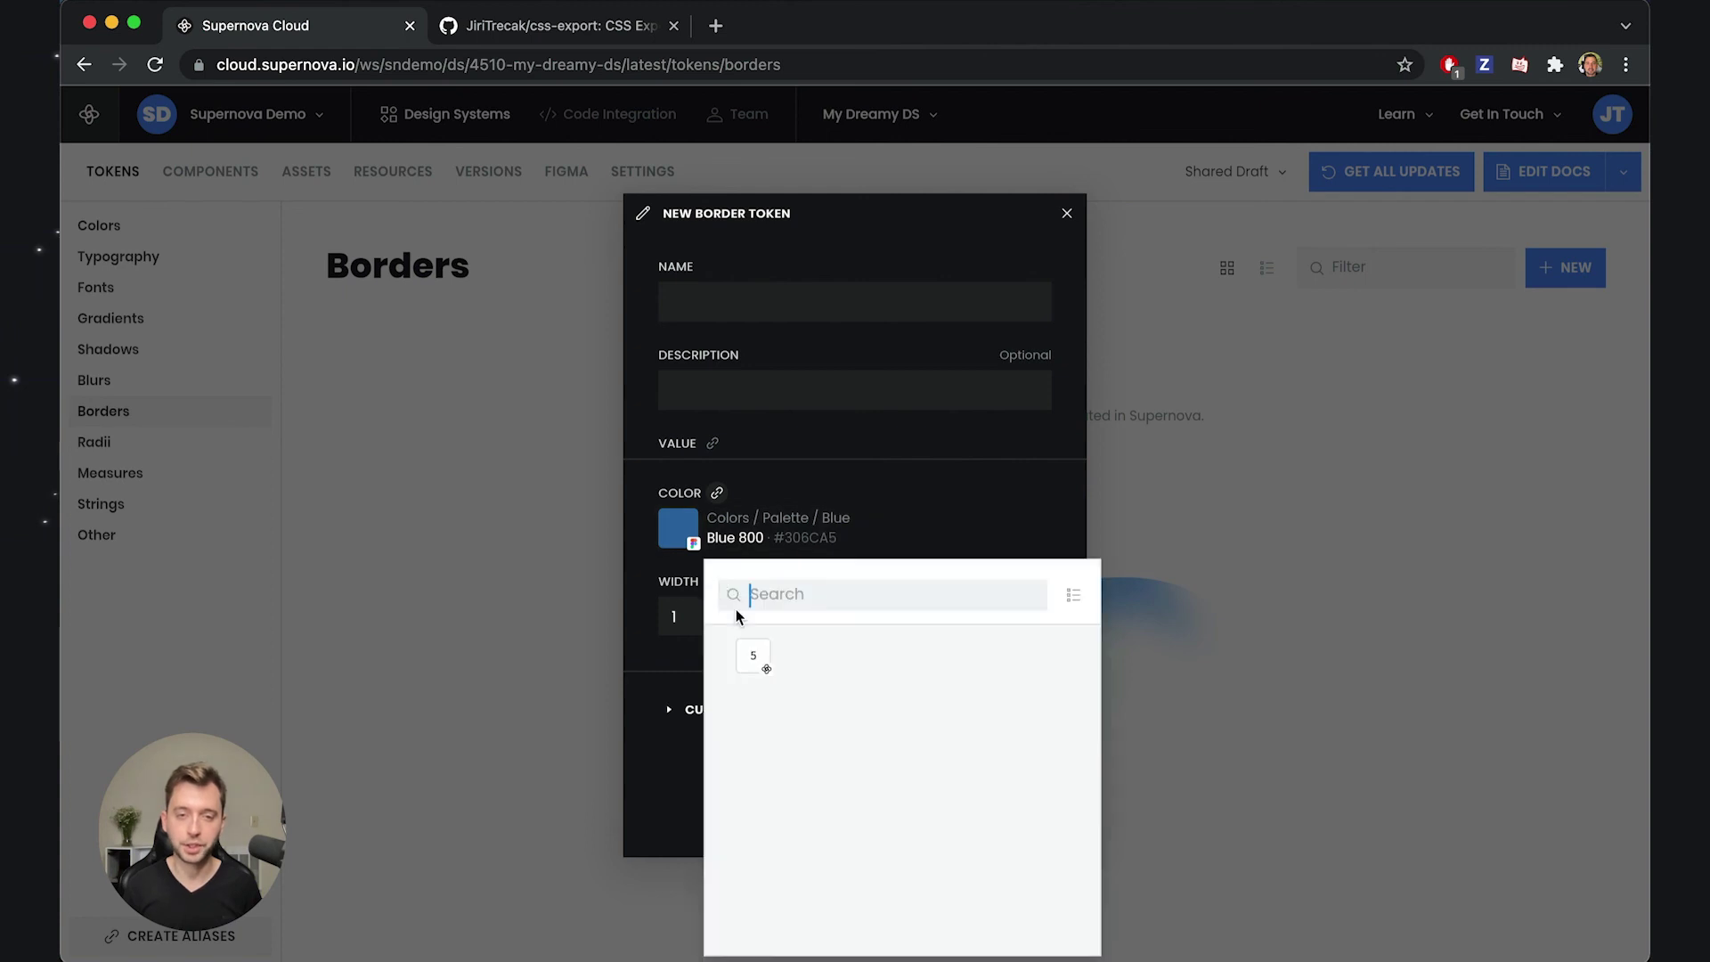
pyautogui.click(753, 655)
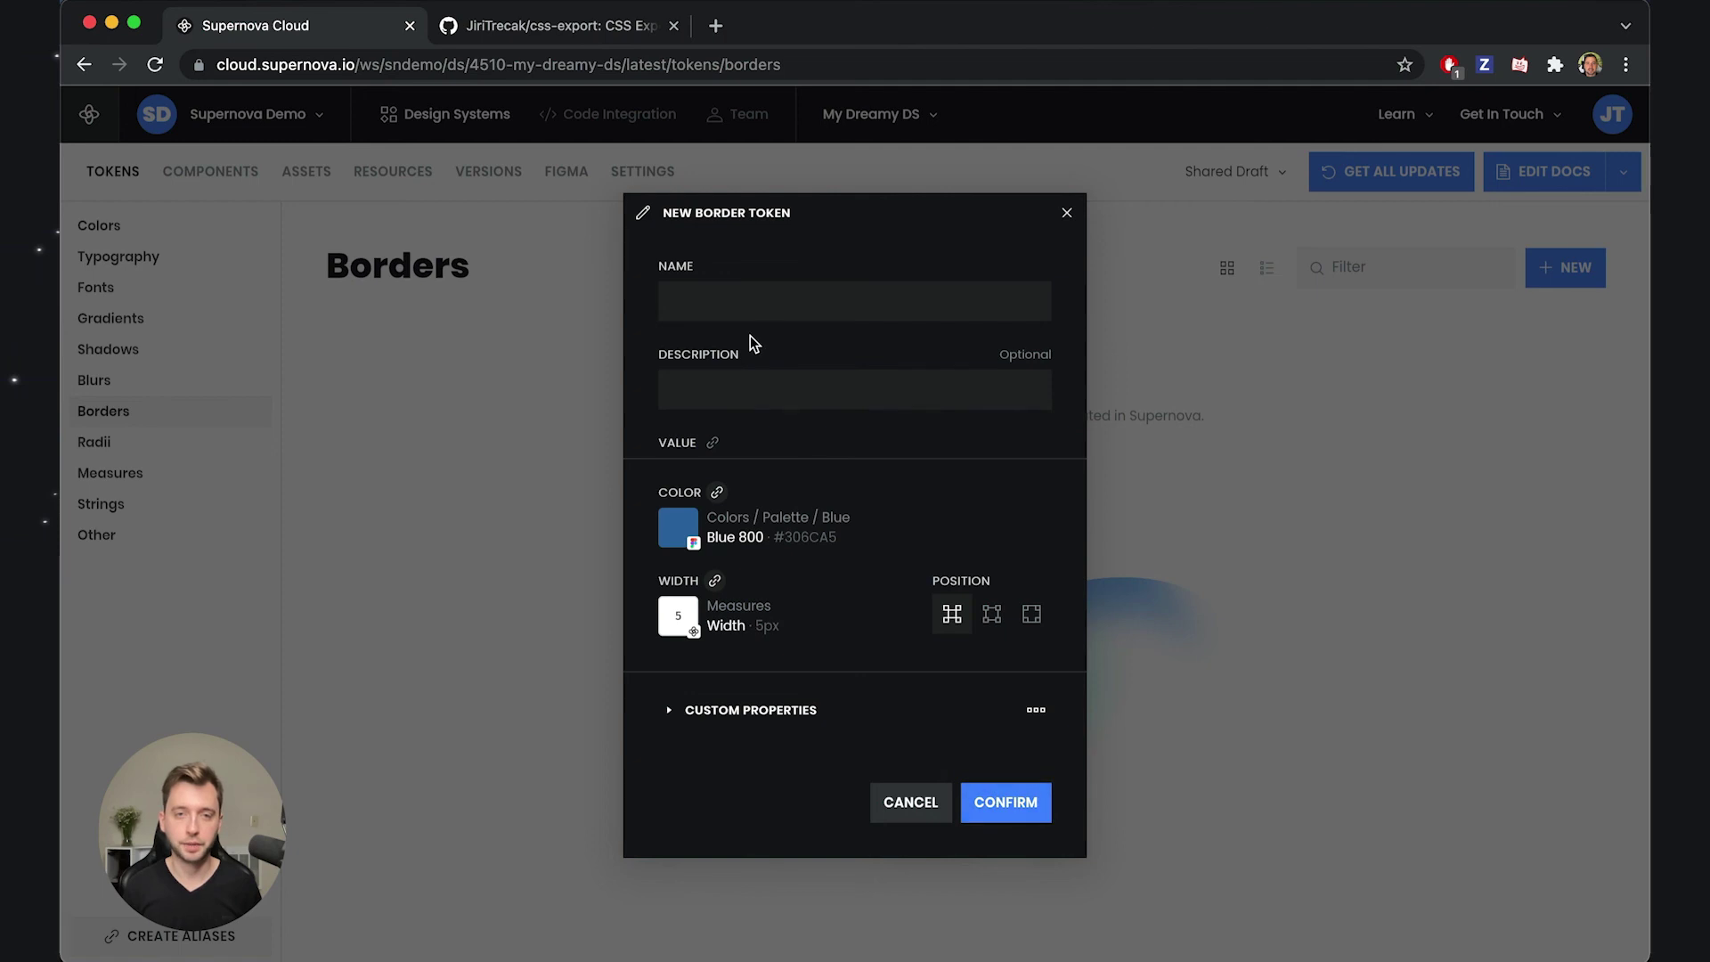
pyautogui.click(736, 297)
pyautogui.write('DeveloperPu')
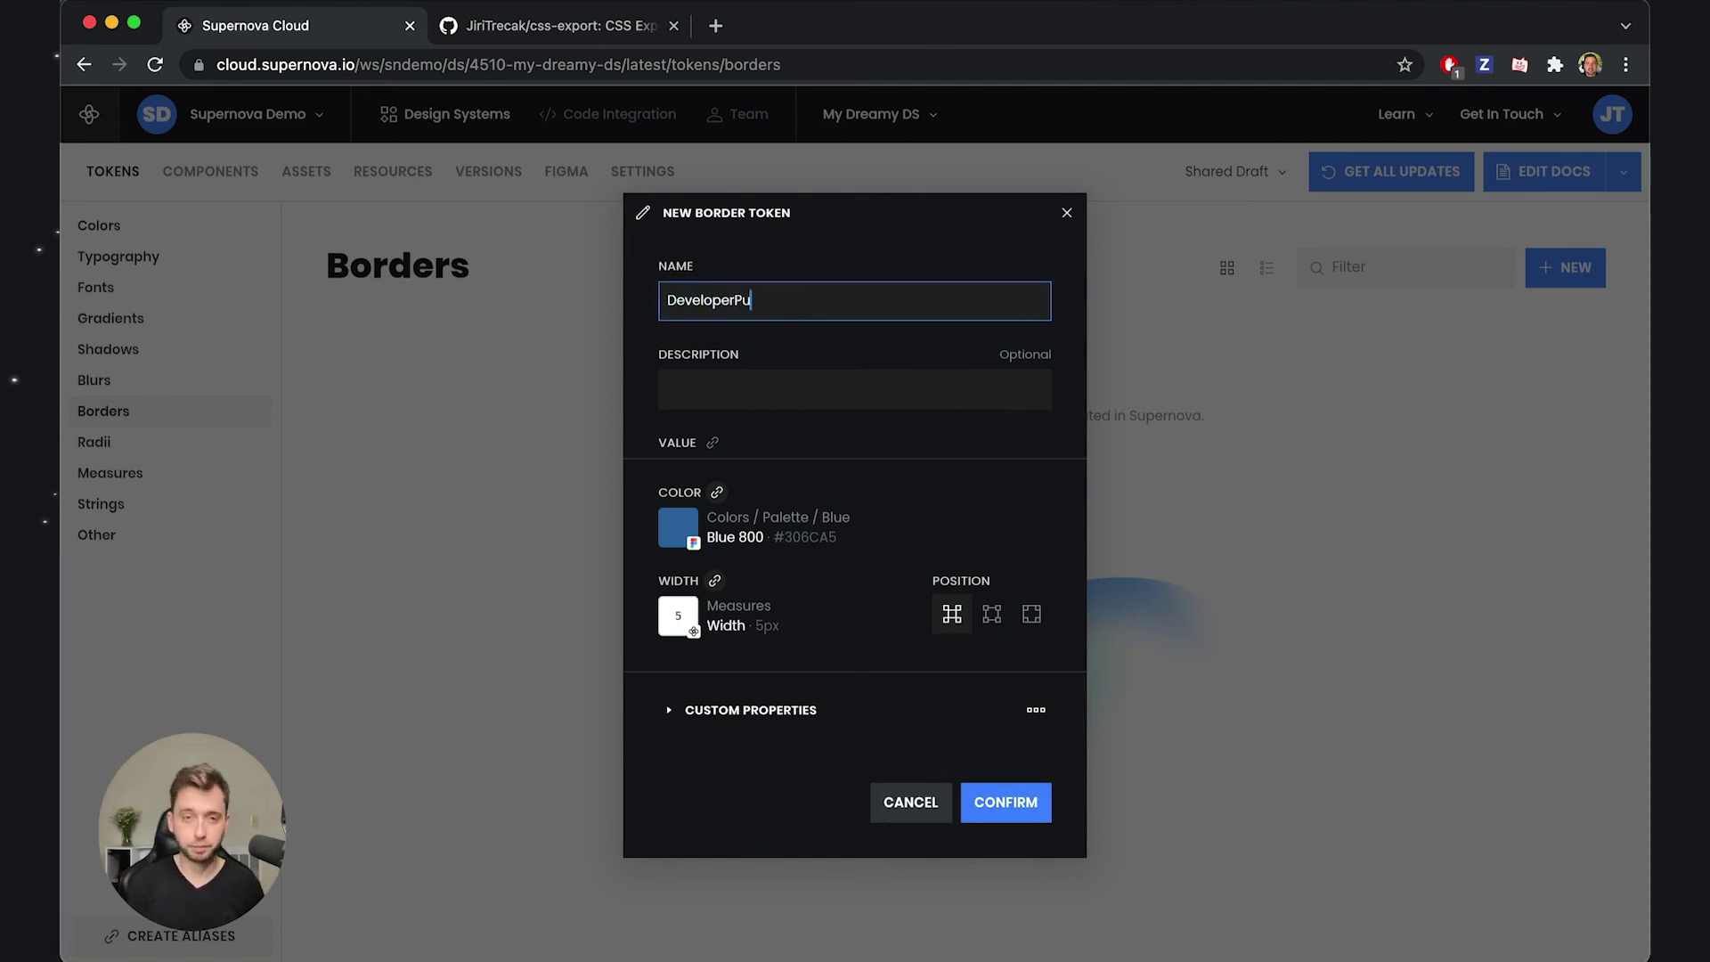
pyautogui.write('blishedRight')
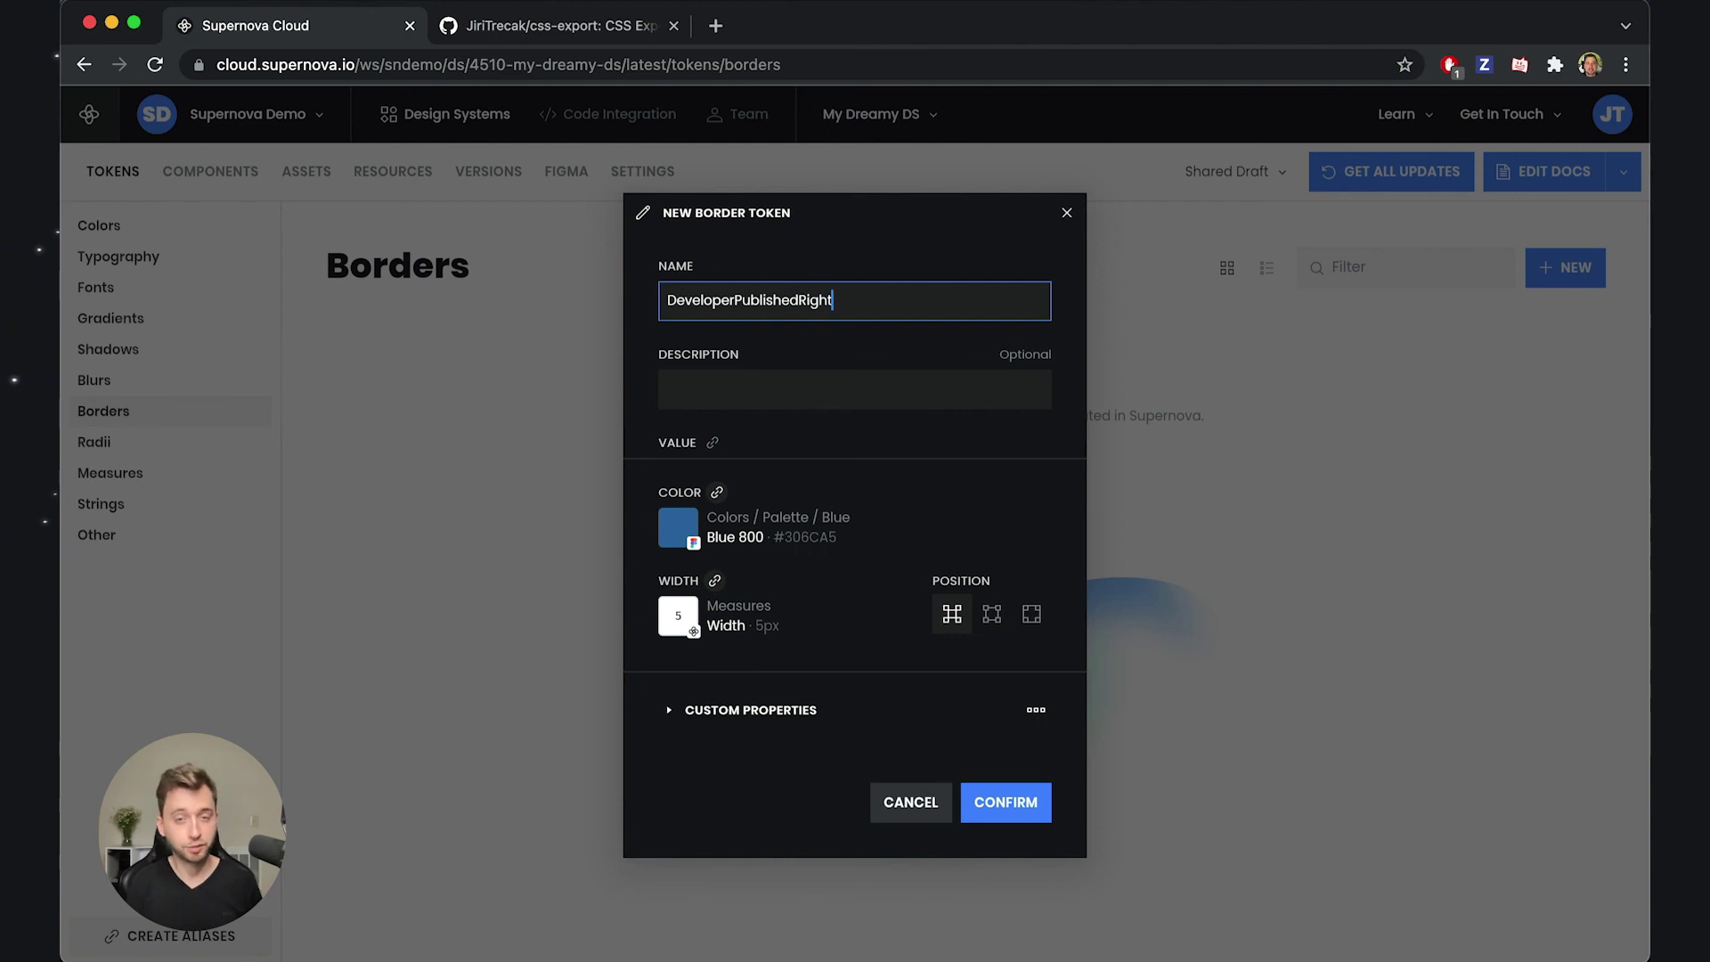
pyautogui.write('NowBorder')
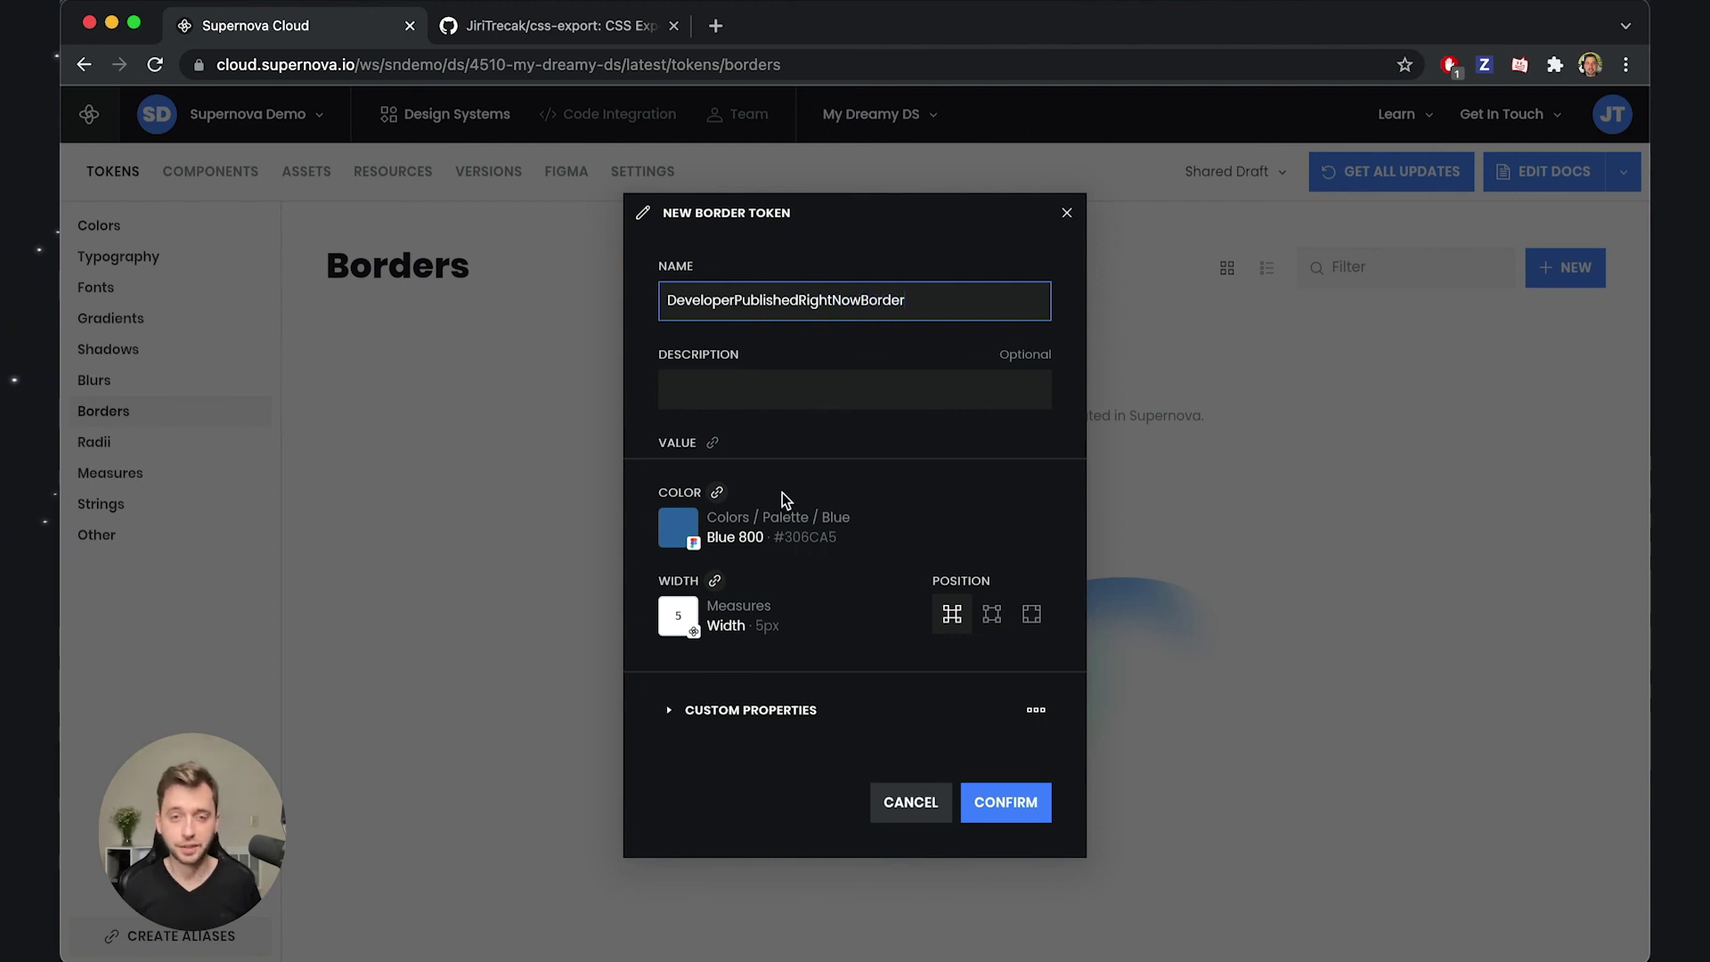
pyautogui.click(1001, 806)
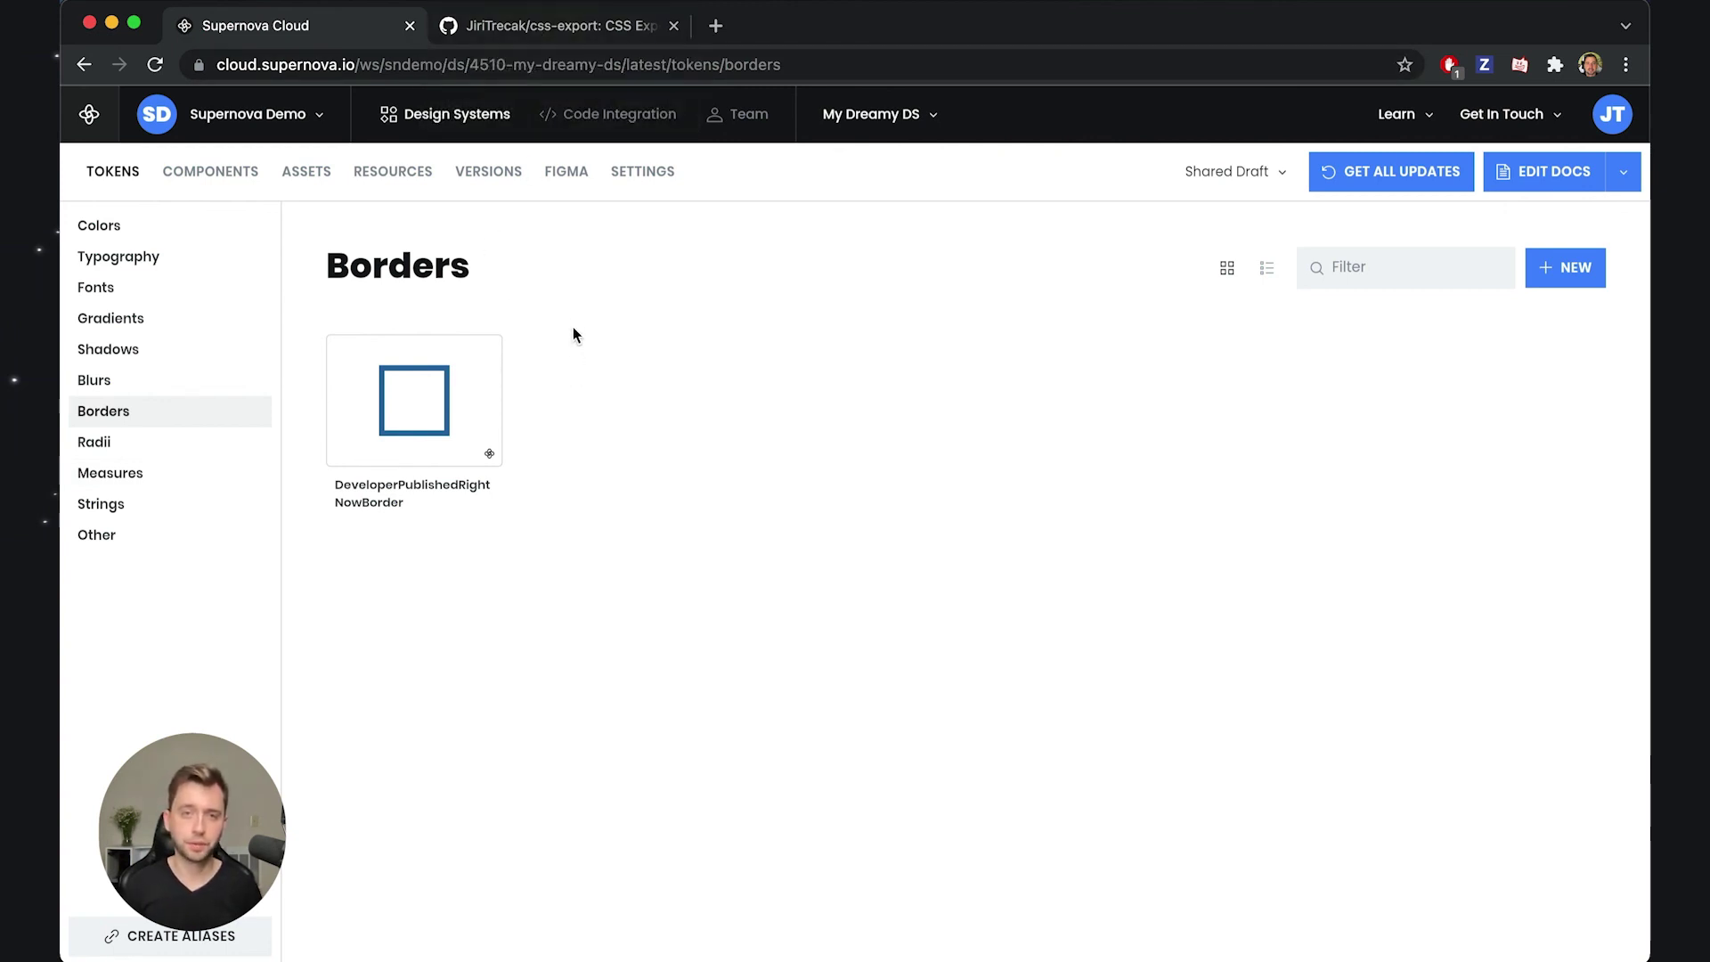
# Step: Open pull request #2, My Dreamy DS Tokens & Styles (CSS), and scroll through its +2-line change
pyautogui.click(516, 35)
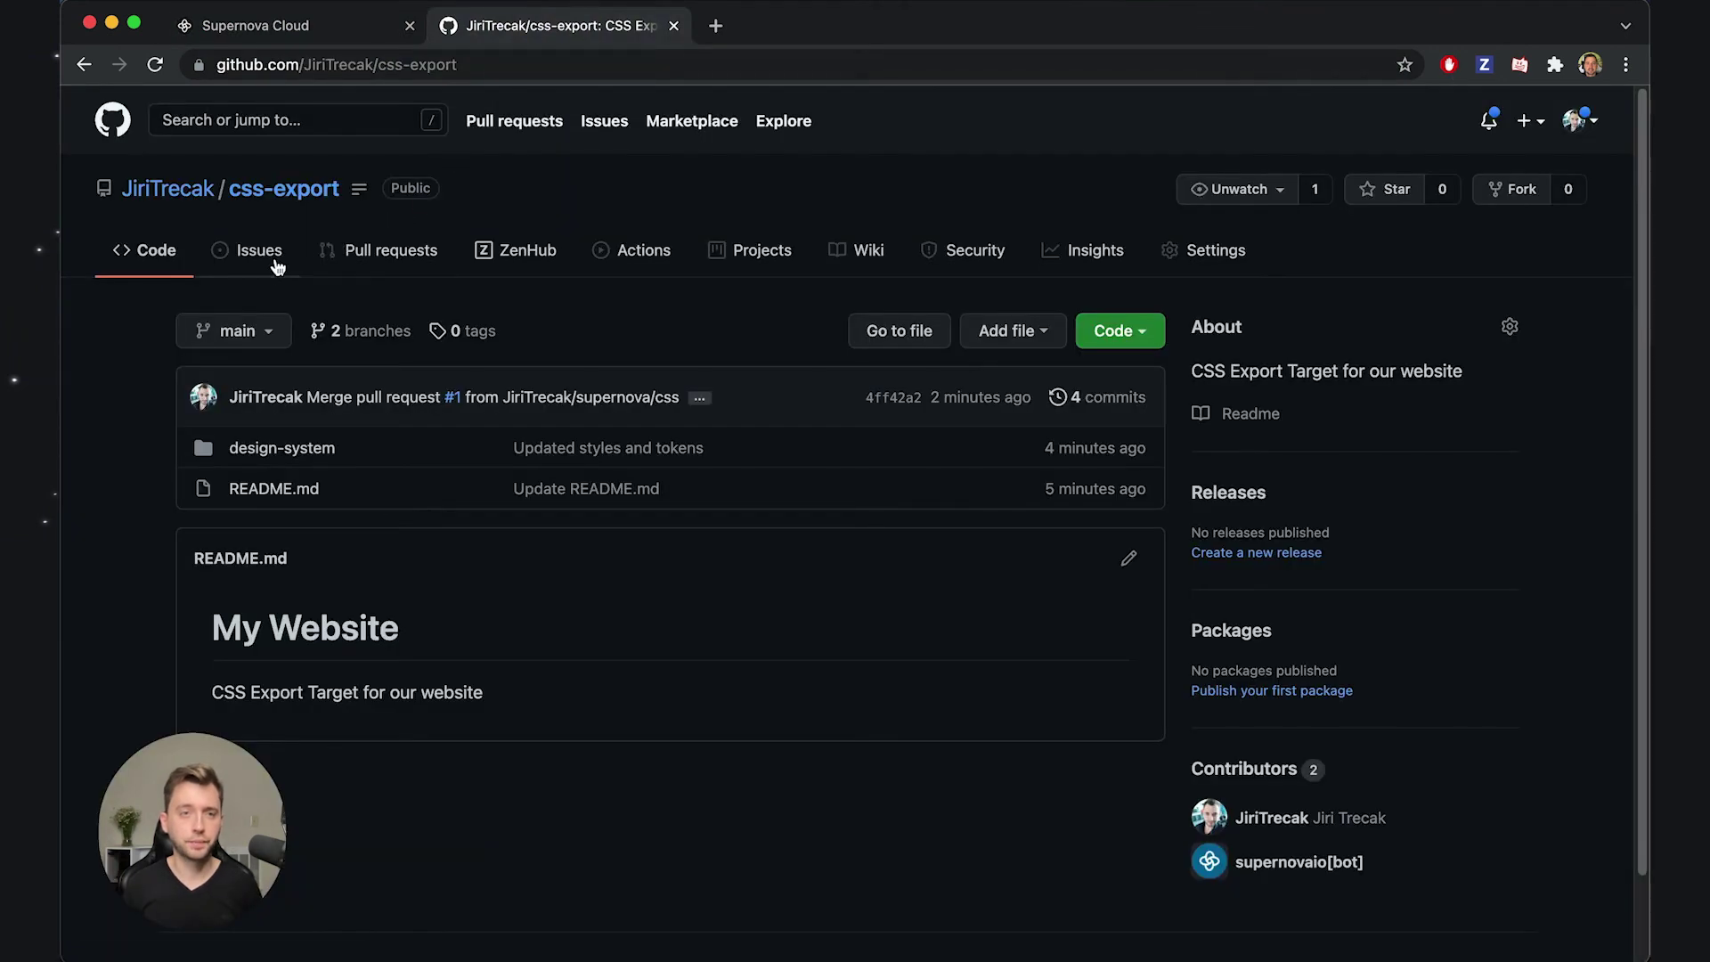
pyautogui.click(386, 258)
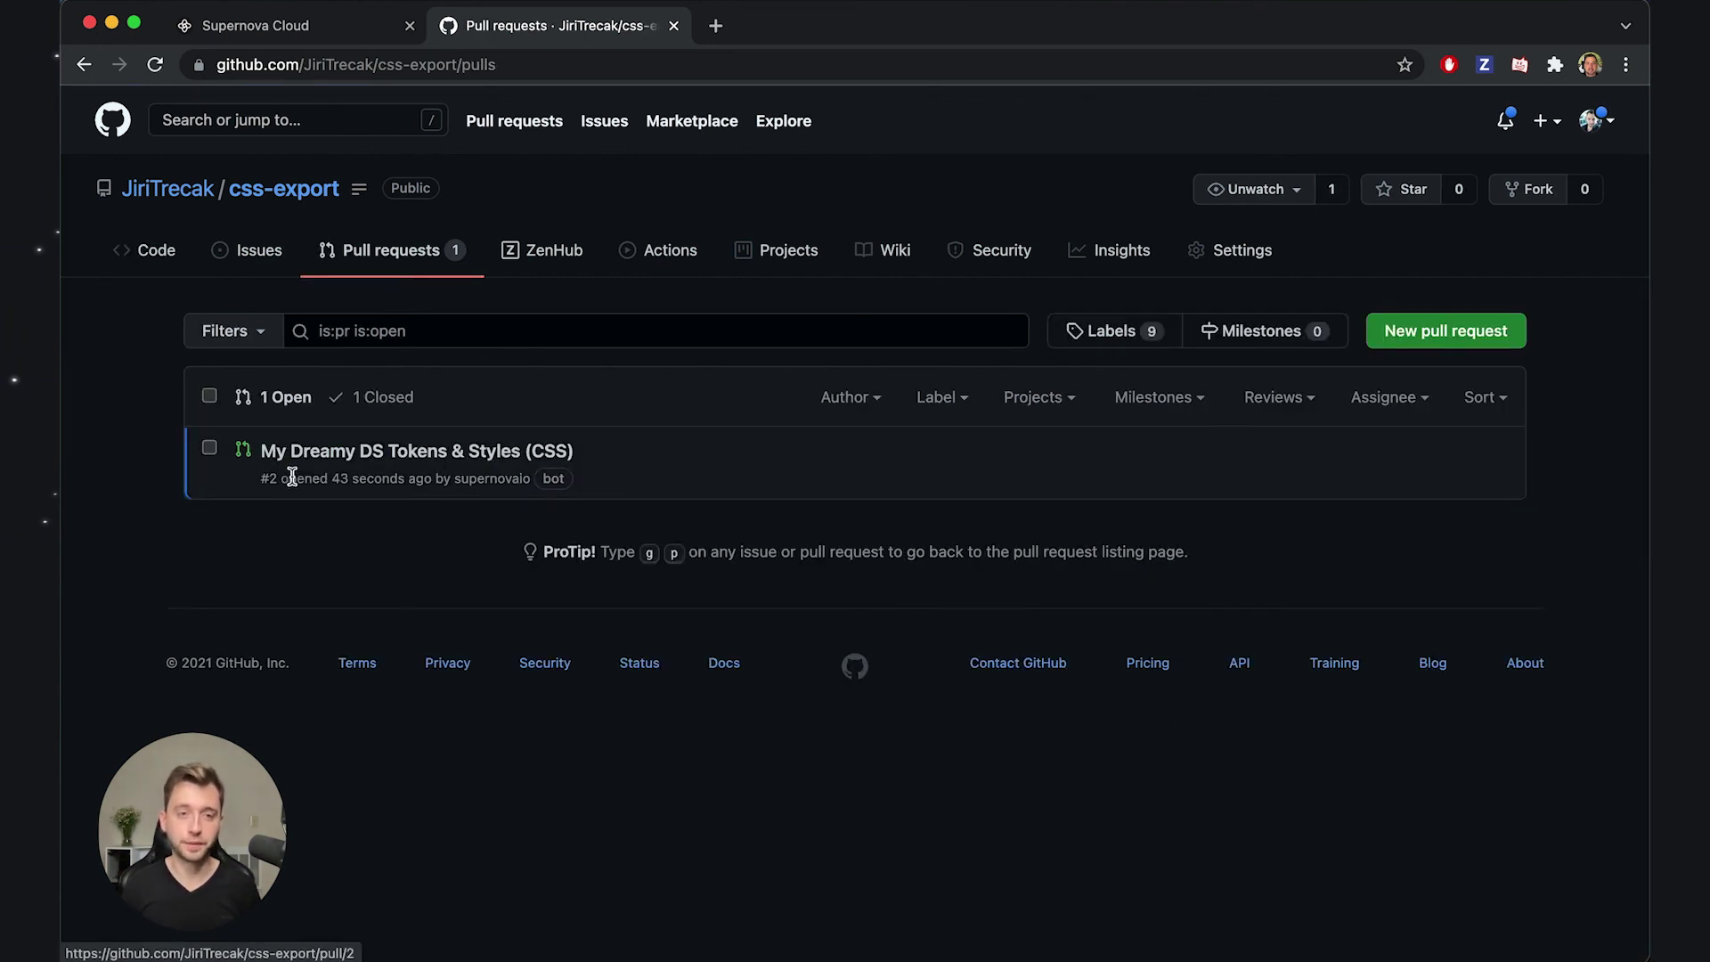
pyautogui.click(316, 451)
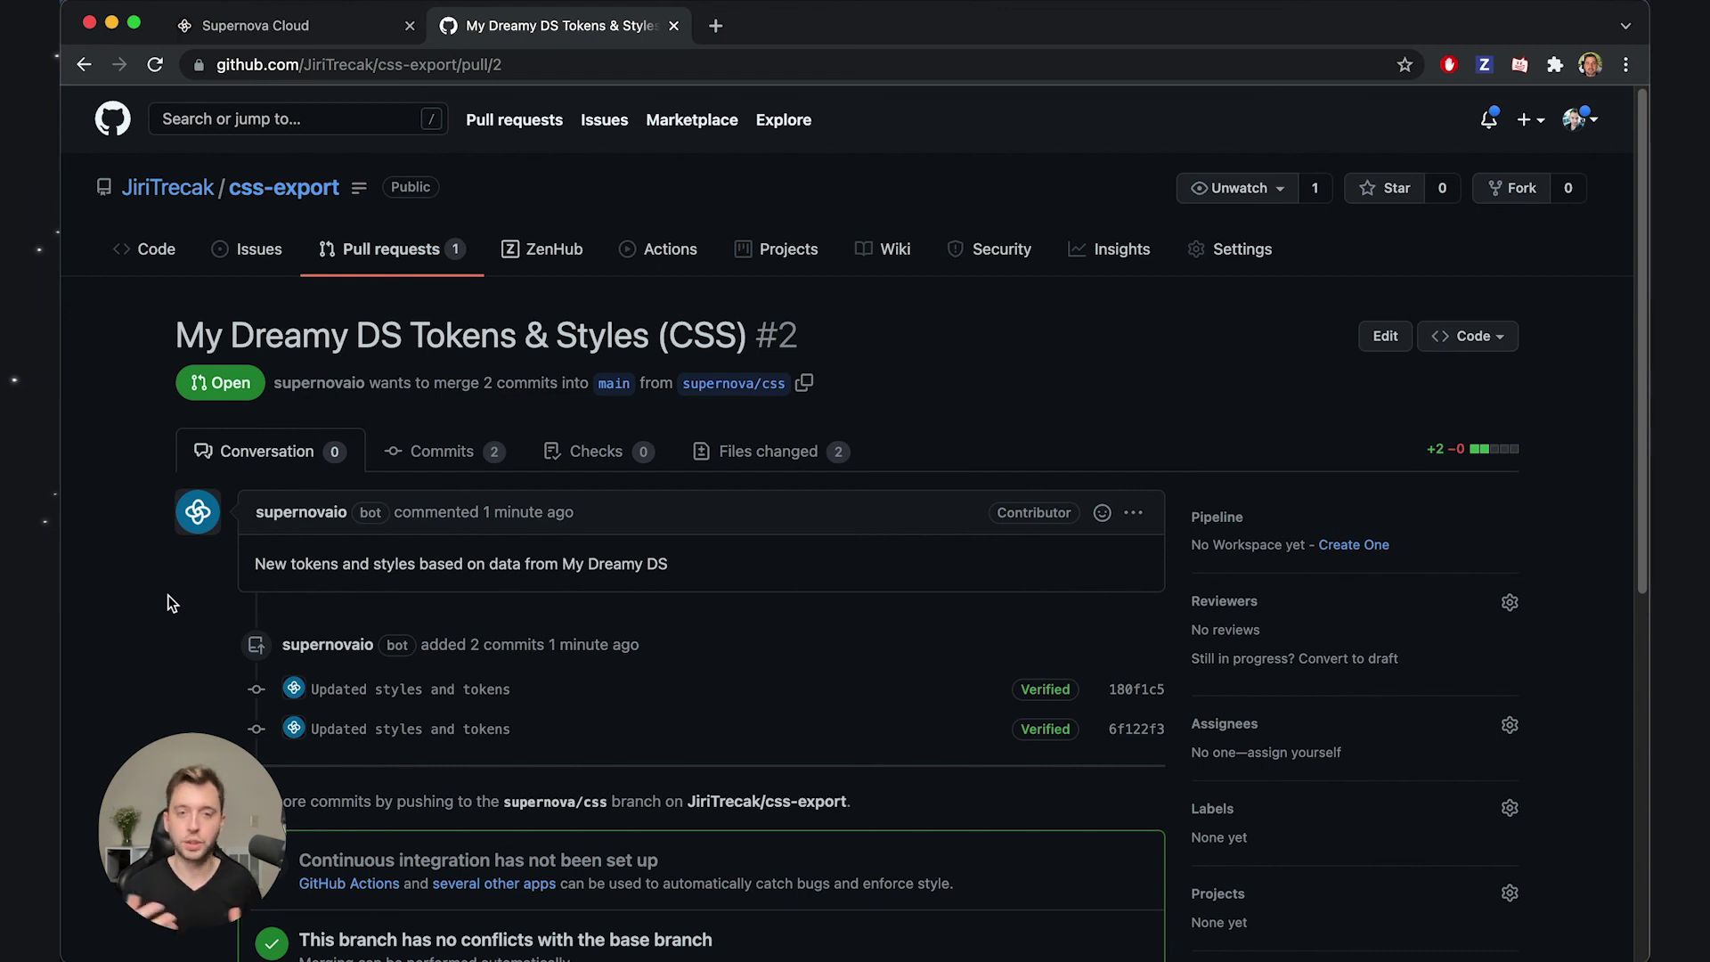
pyautogui.scroll(-5, 168, 595)
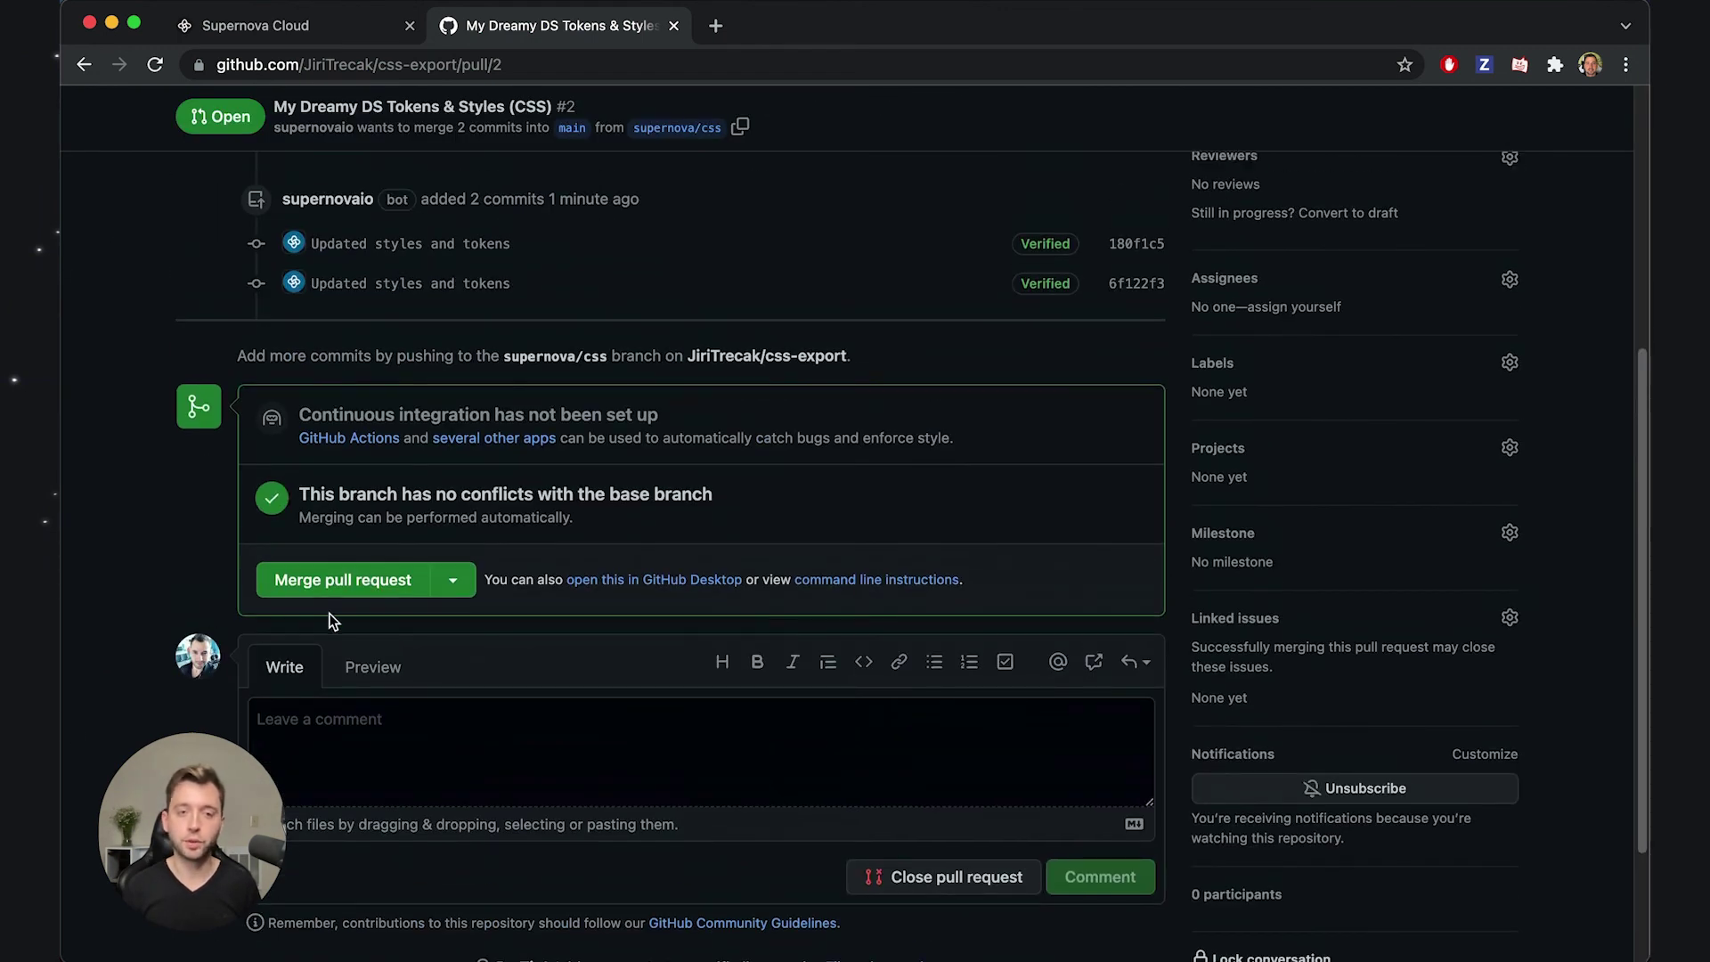
pyautogui.scroll(5, 138, 634)
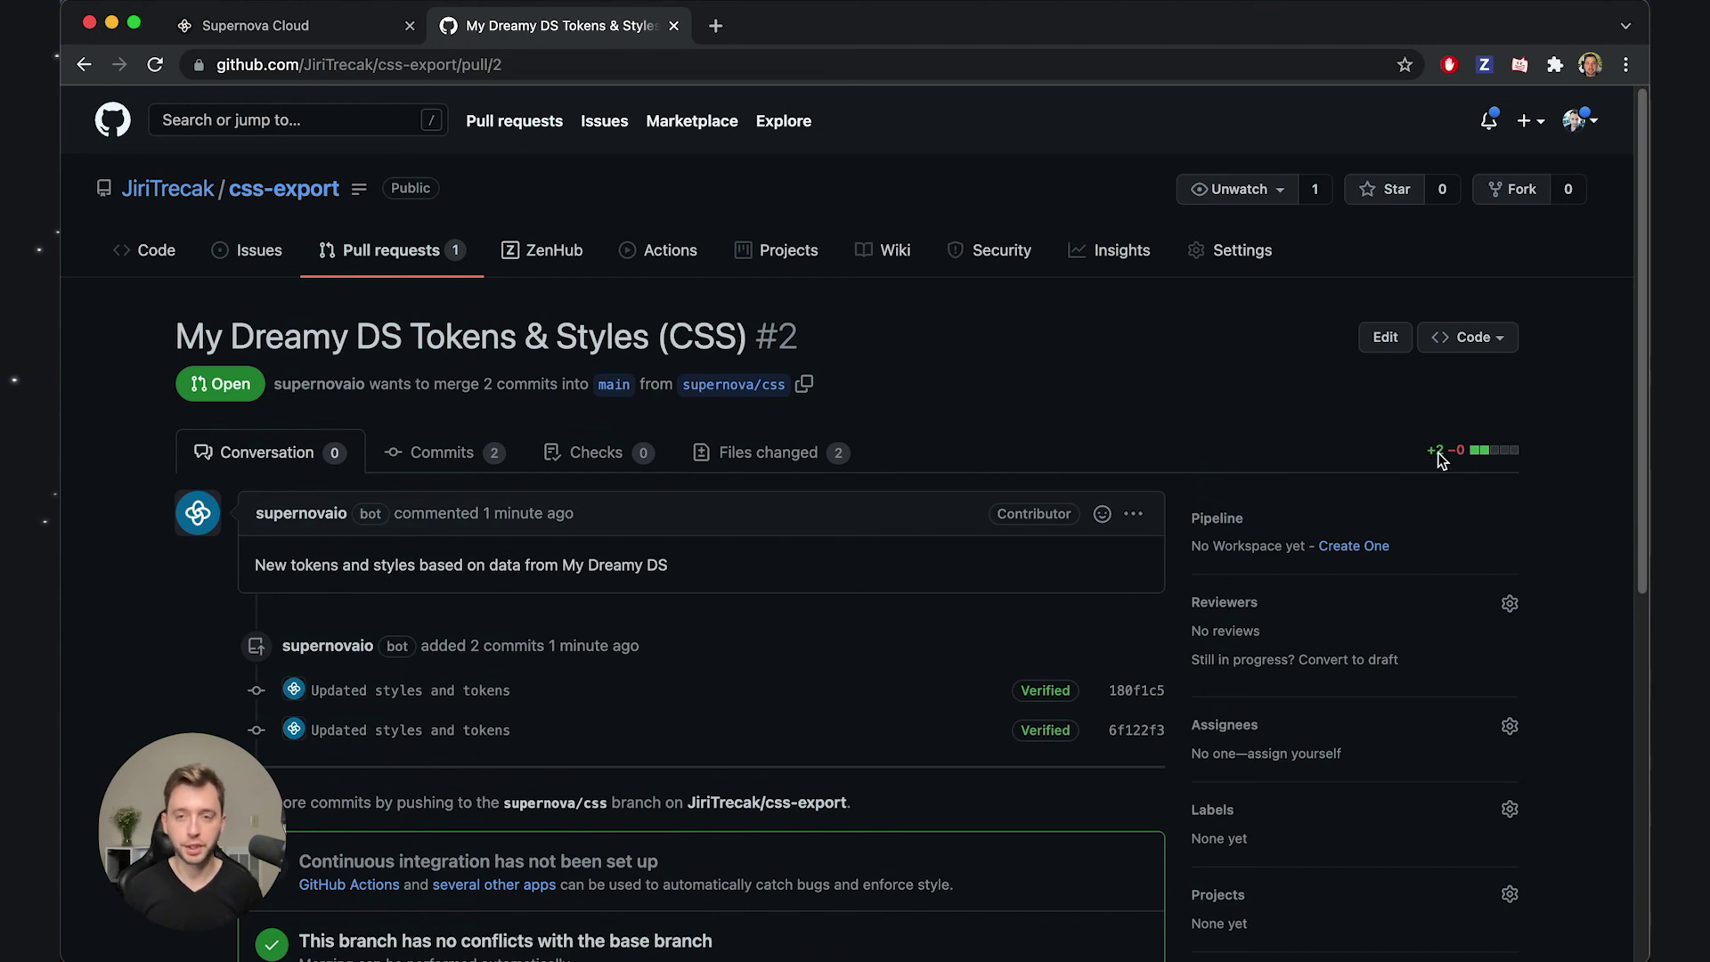
# Step: Review PR #2's diff: new DeveloperPublishedRightNowBorder in borders.css, --measureWidth: 5px in measures.css
pyautogui.click(808, 452)
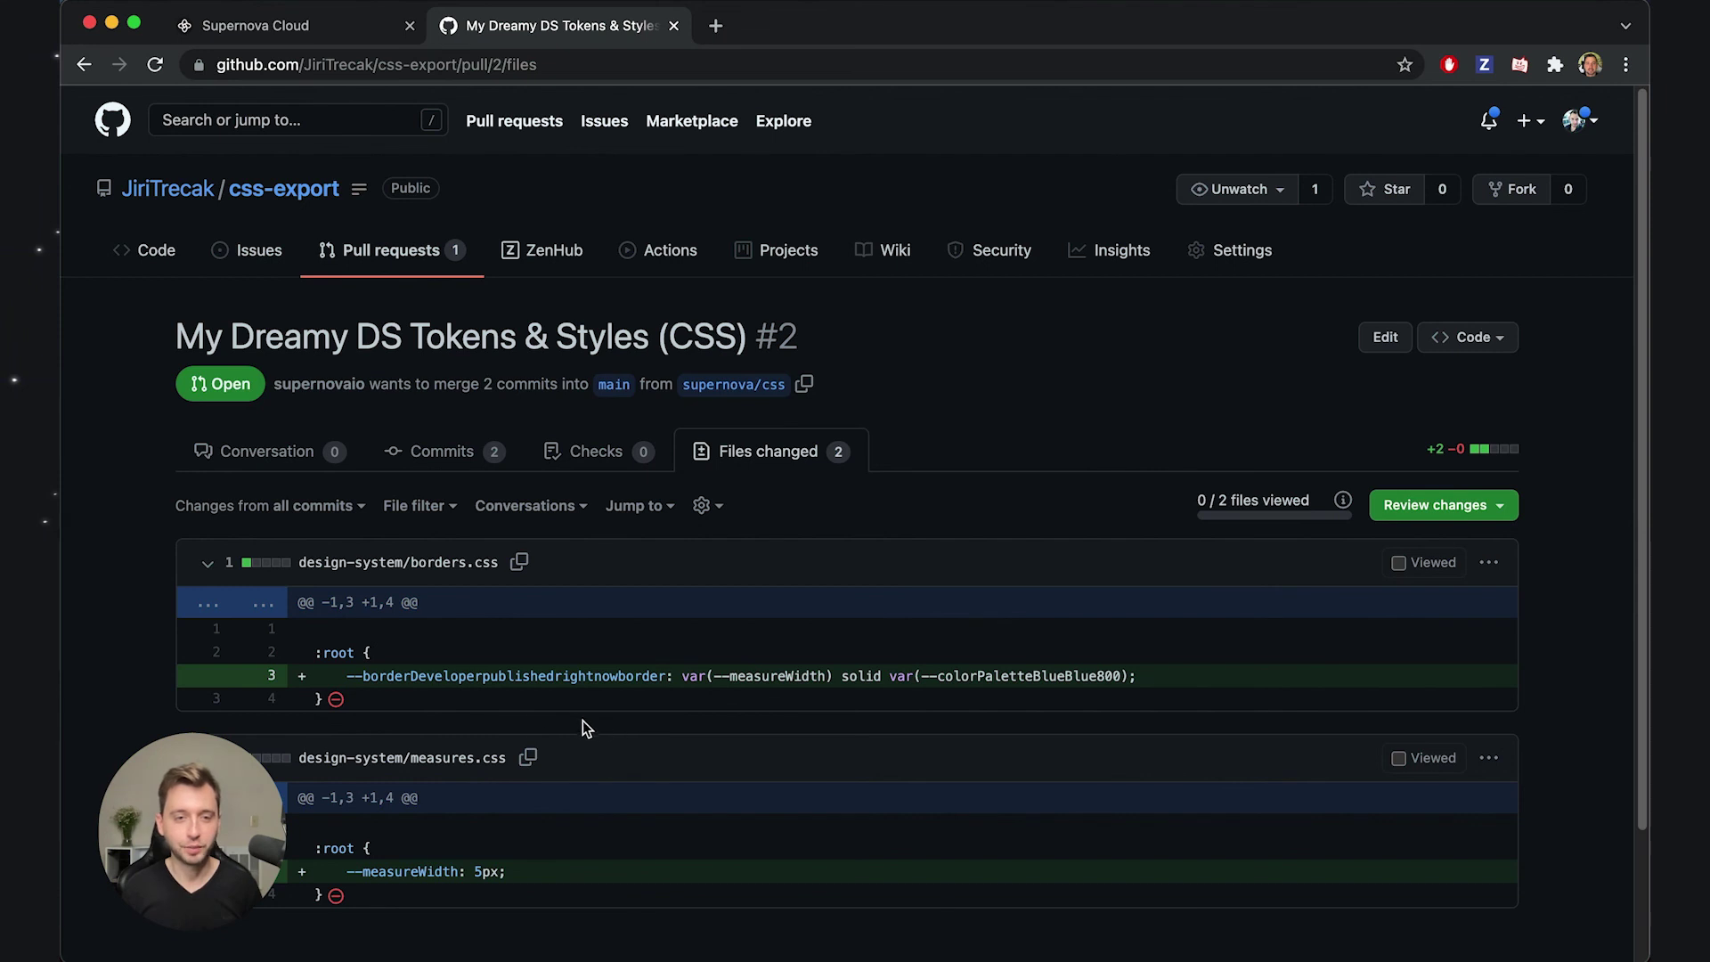
pyautogui.moveTo(434, 682)
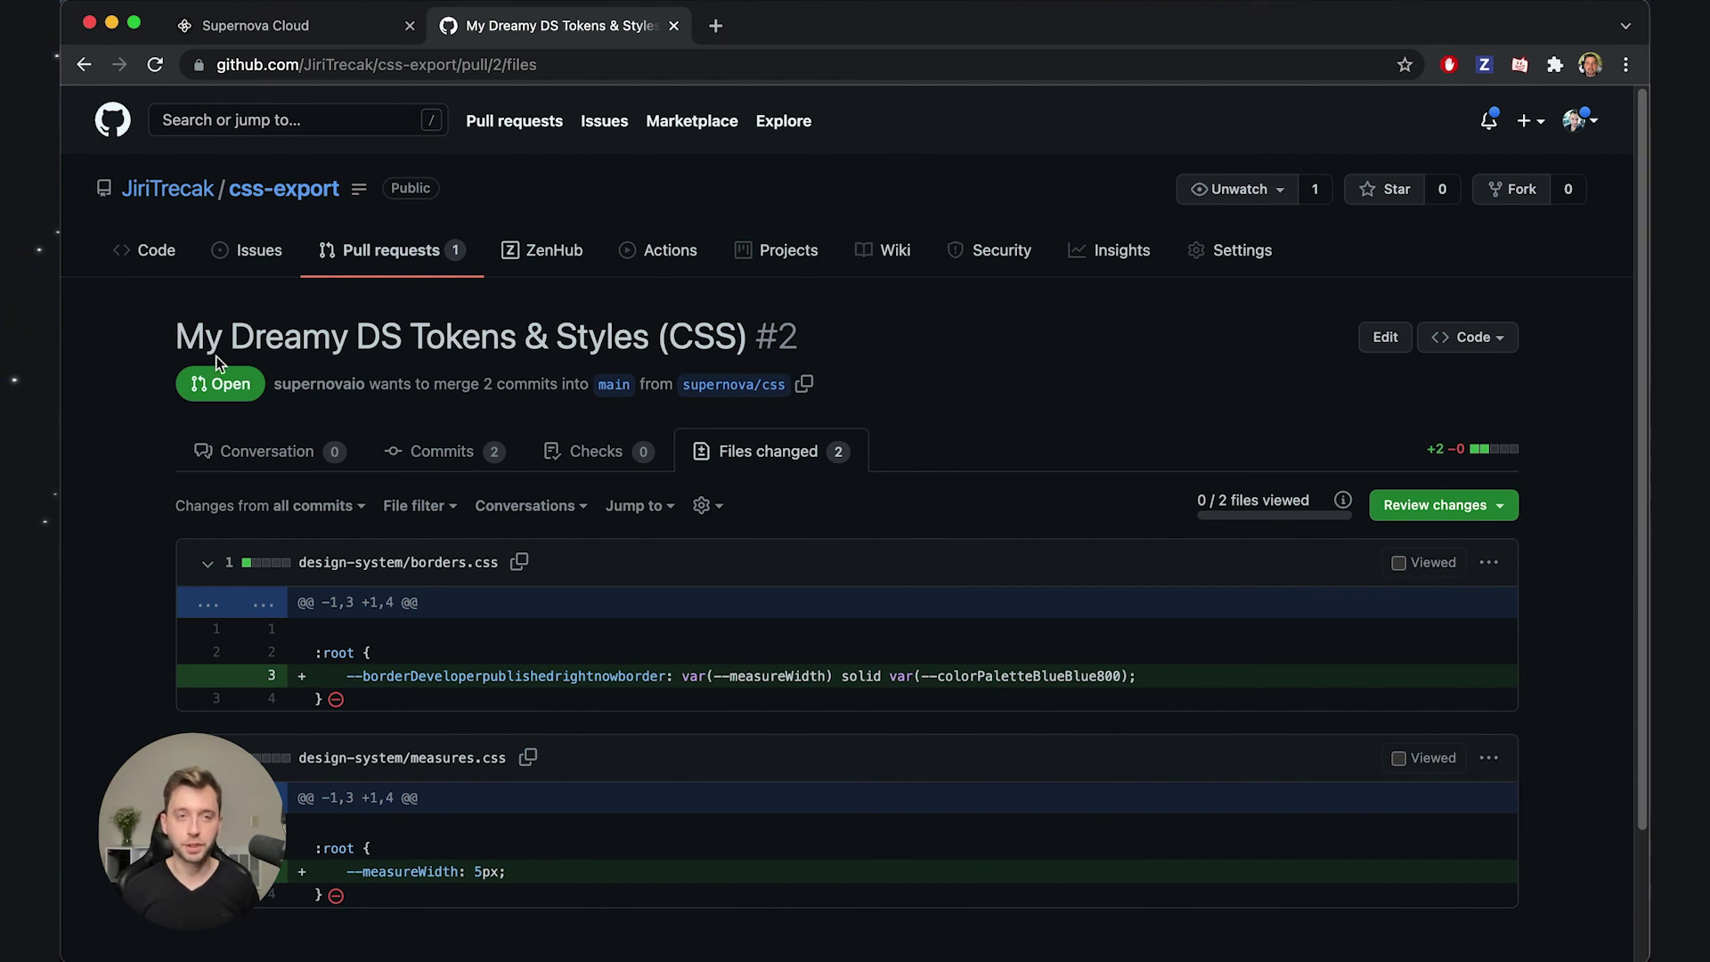
# Step: Install the Android token and style exporter 1.4.3 from the Supernova Code Integration Store
pyautogui.click(284, 19)
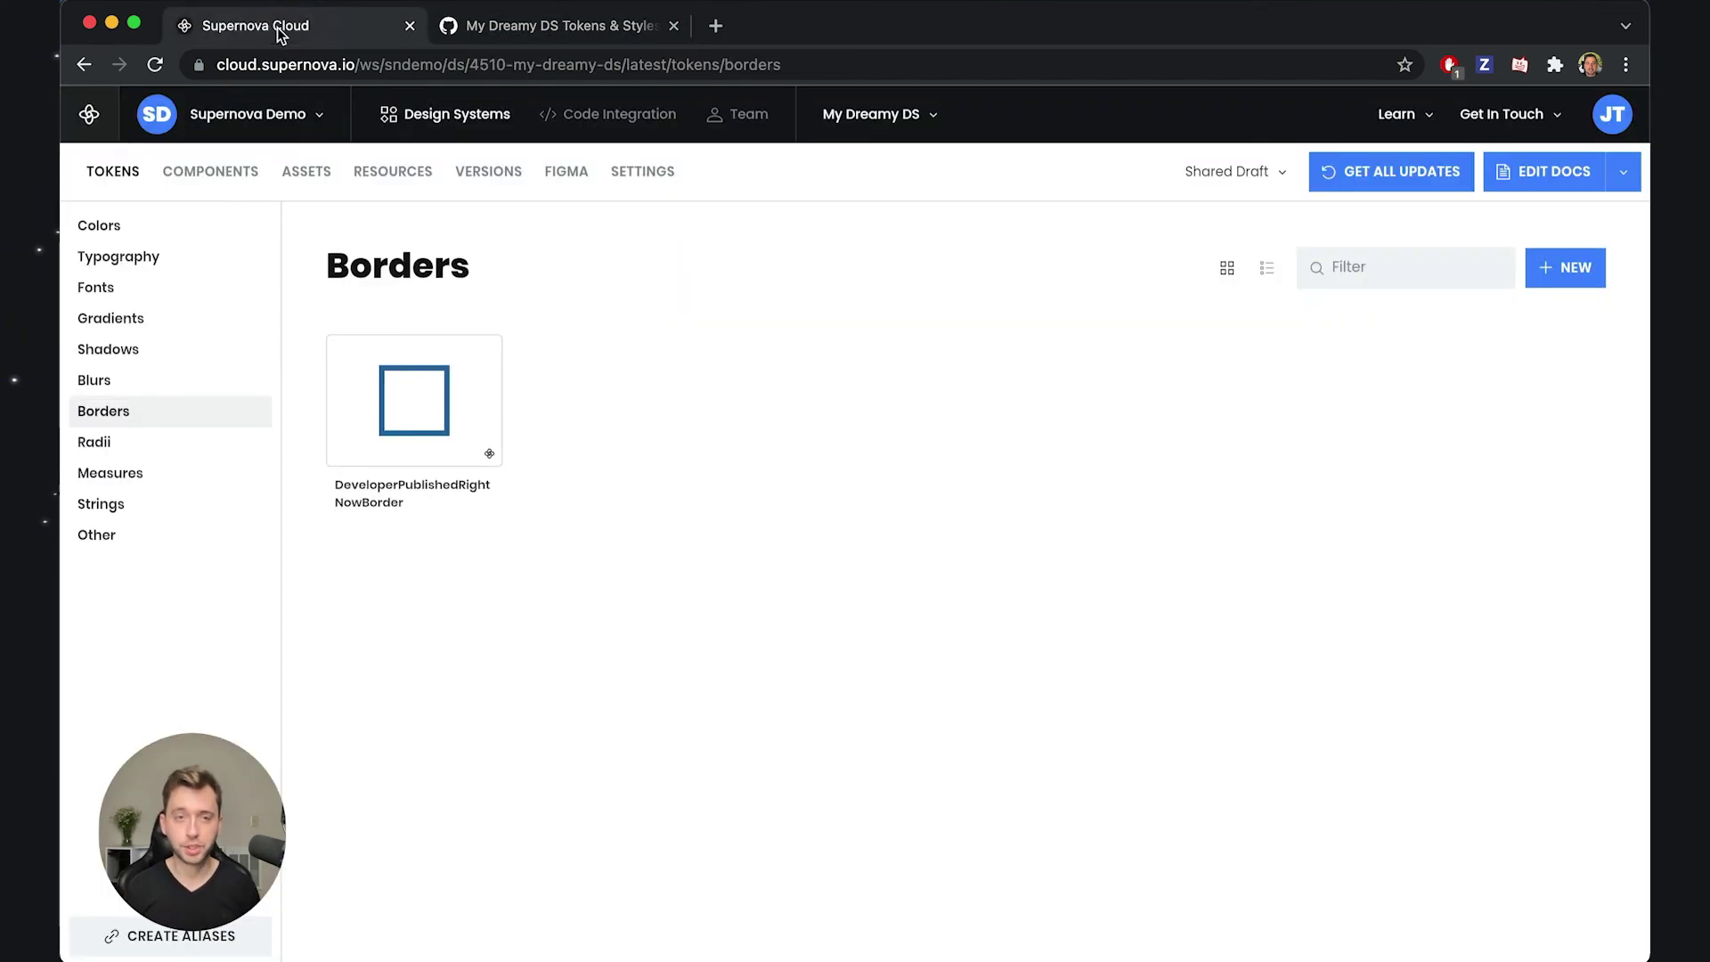
pyautogui.click(604, 120)
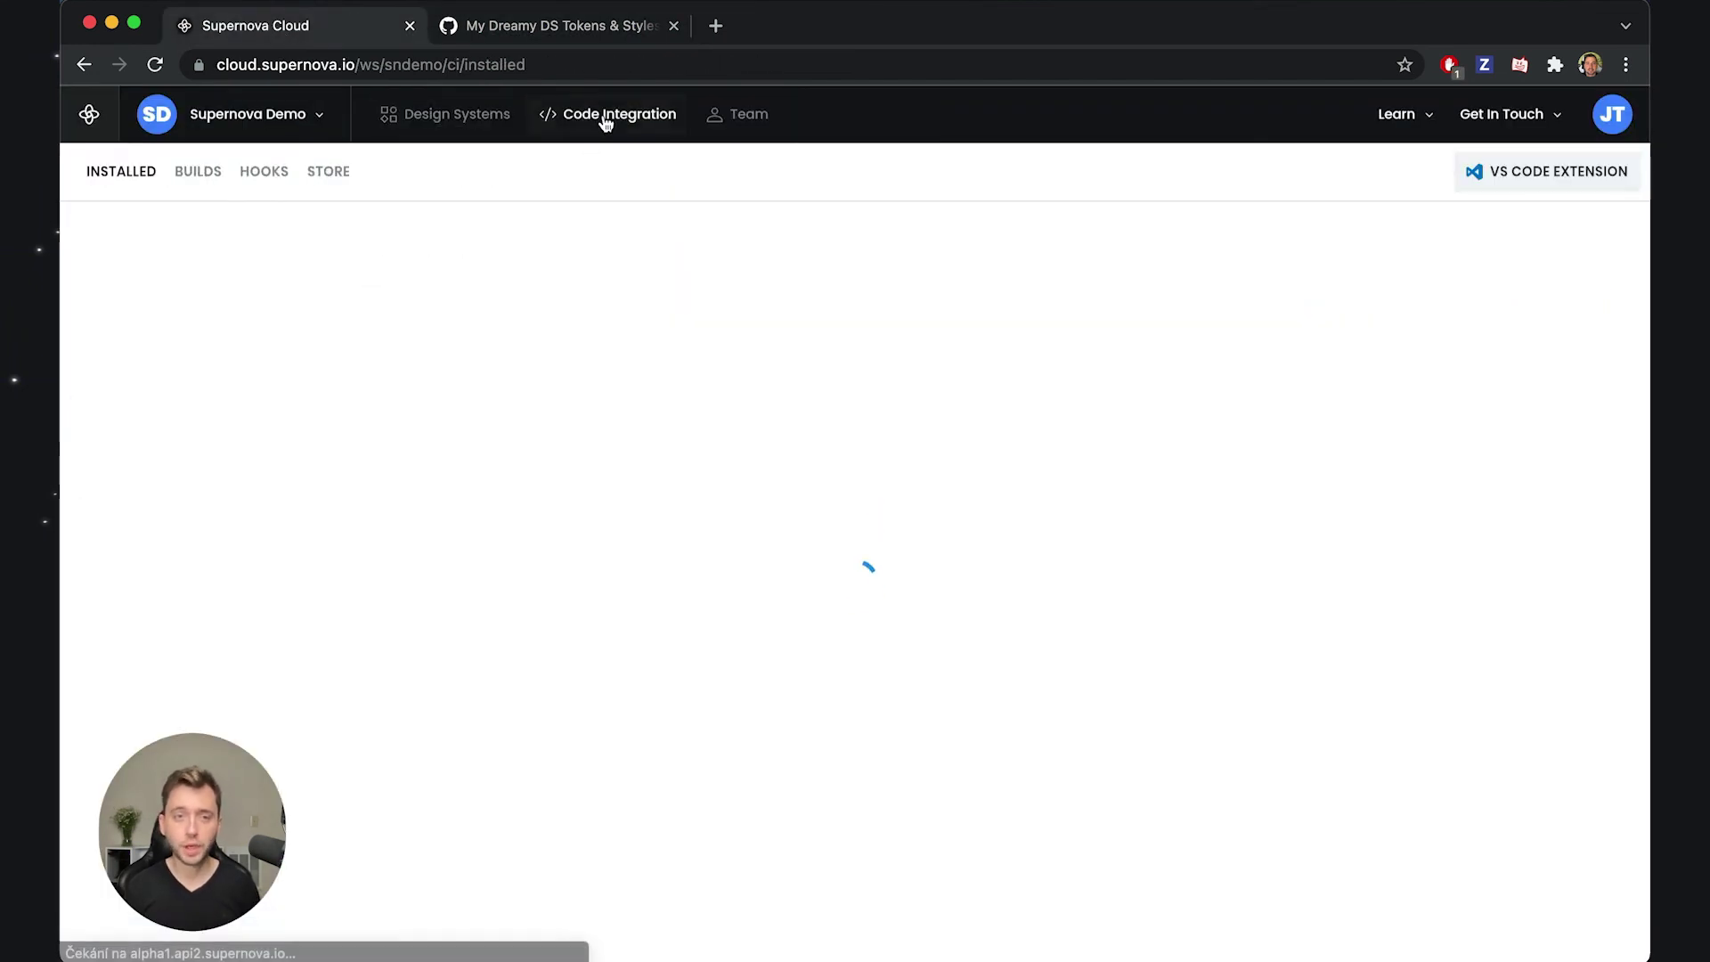
pyautogui.click(267, 175)
pyautogui.click(311, 173)
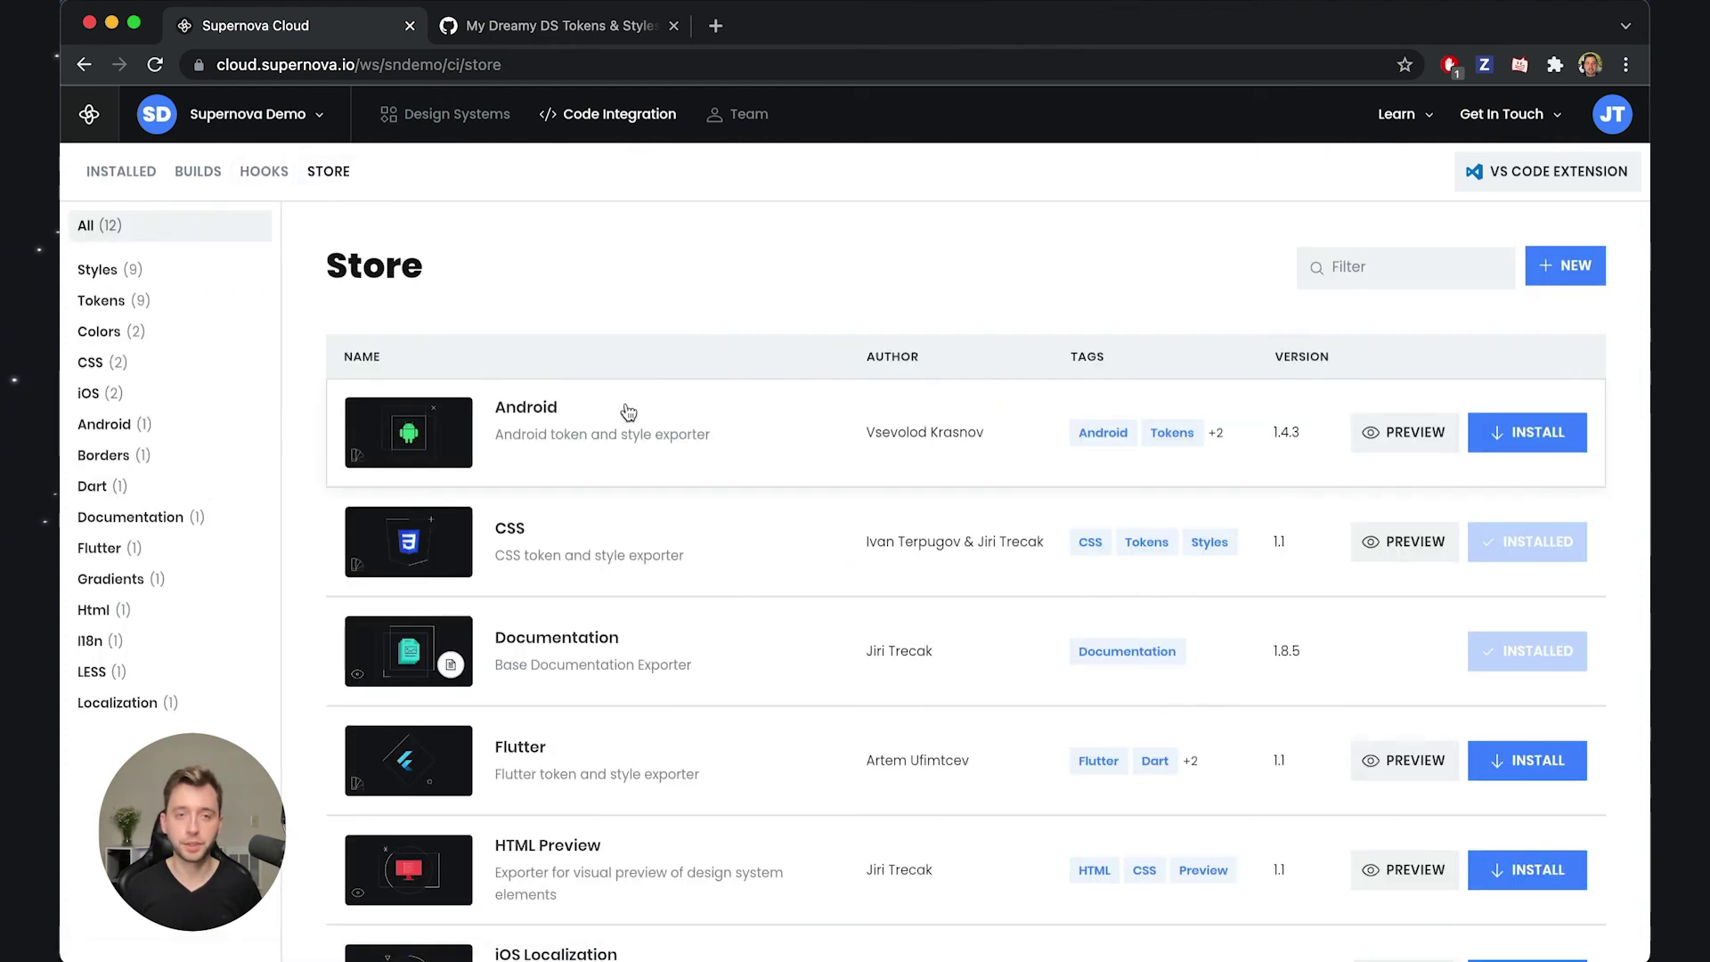
pyautogui.click(1524, 434)
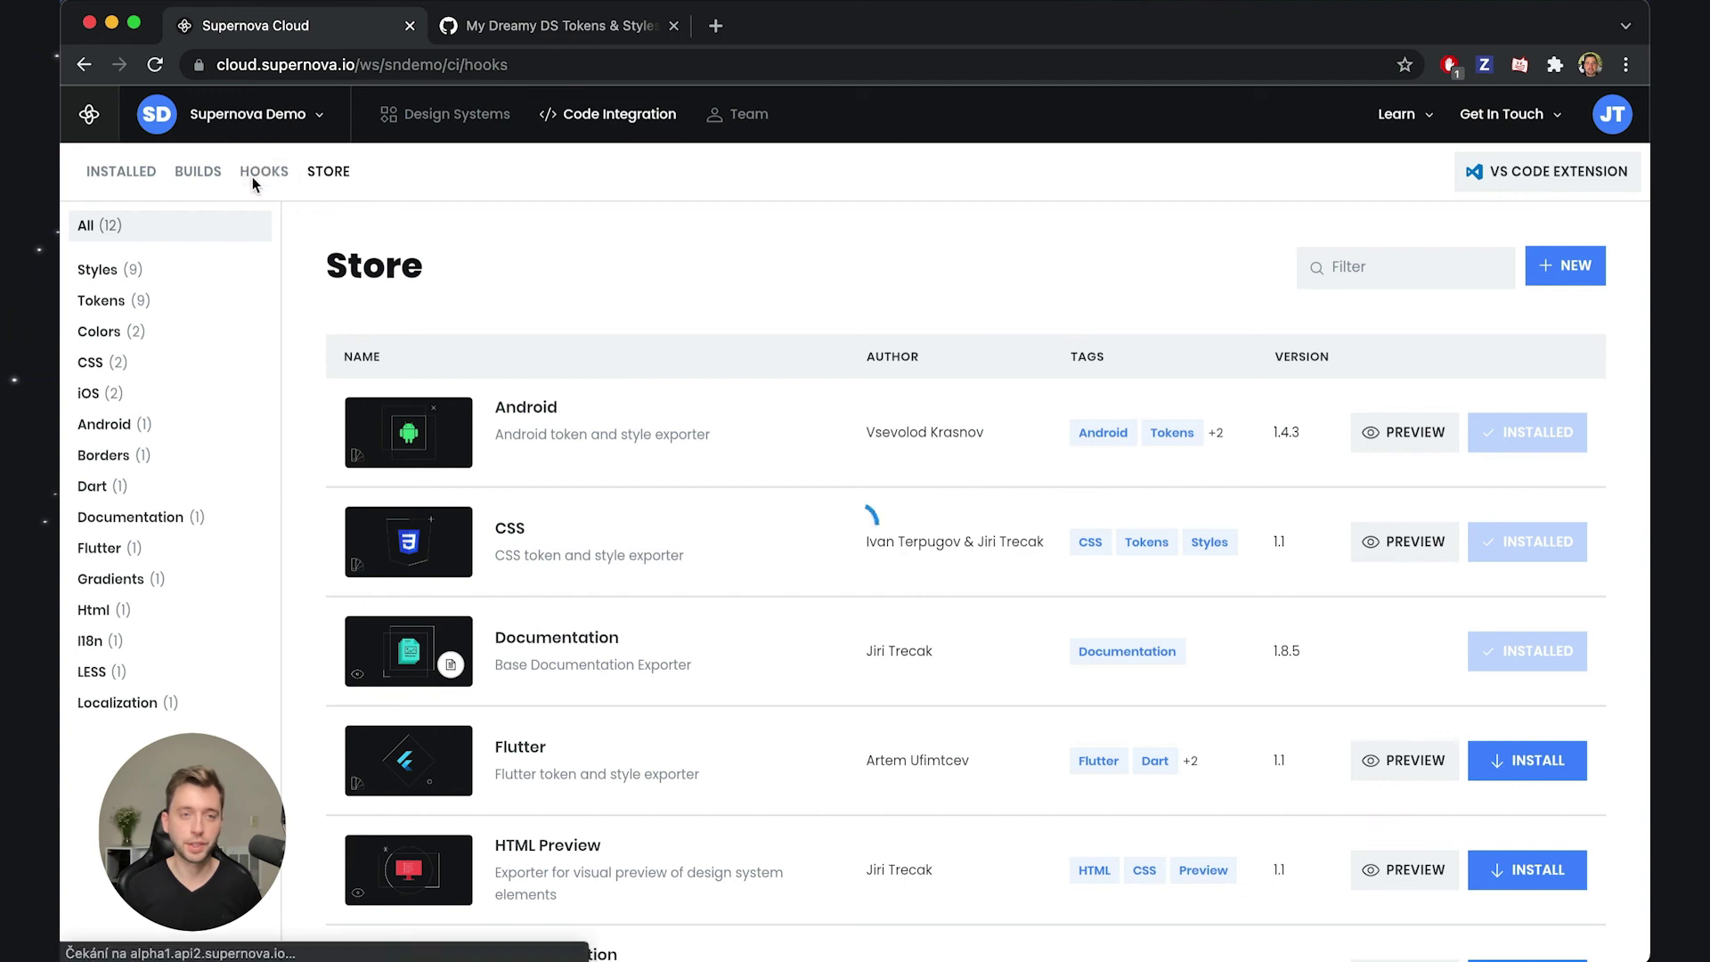
# Step: Start a new hook for Dark Matter on Source updated, using the Android exporter
pyautogui.click(265, 173)
pyautogui.click(1465, 267)
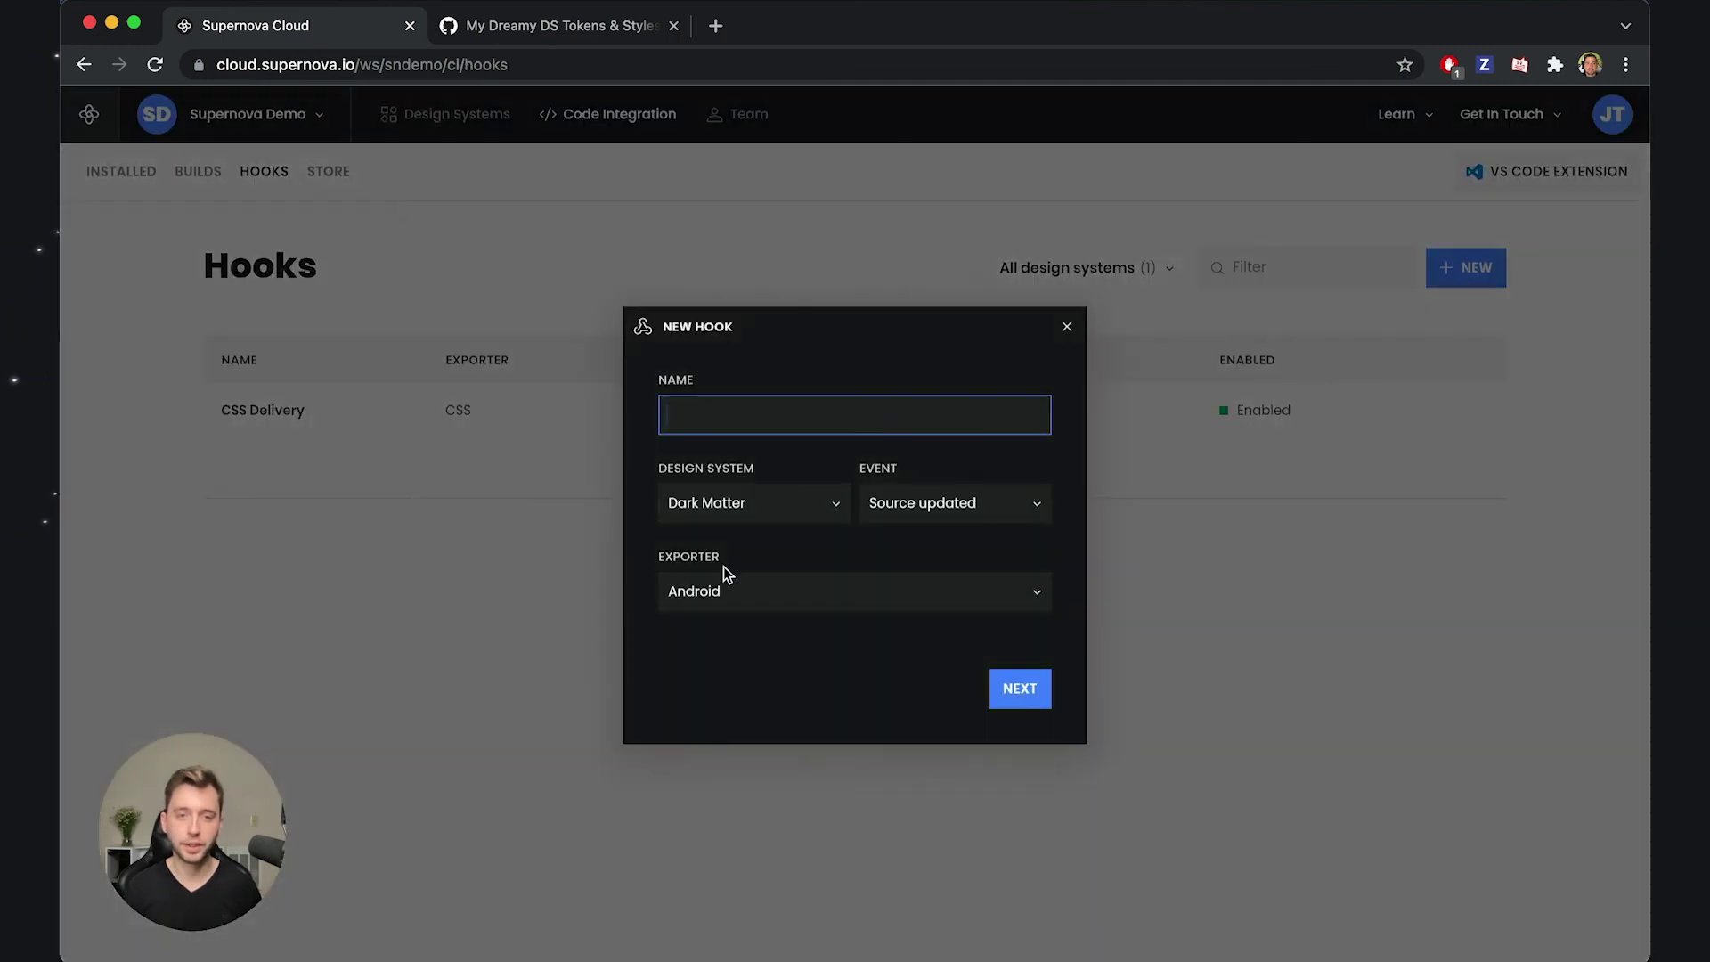
pyautogui.click(710, 593)
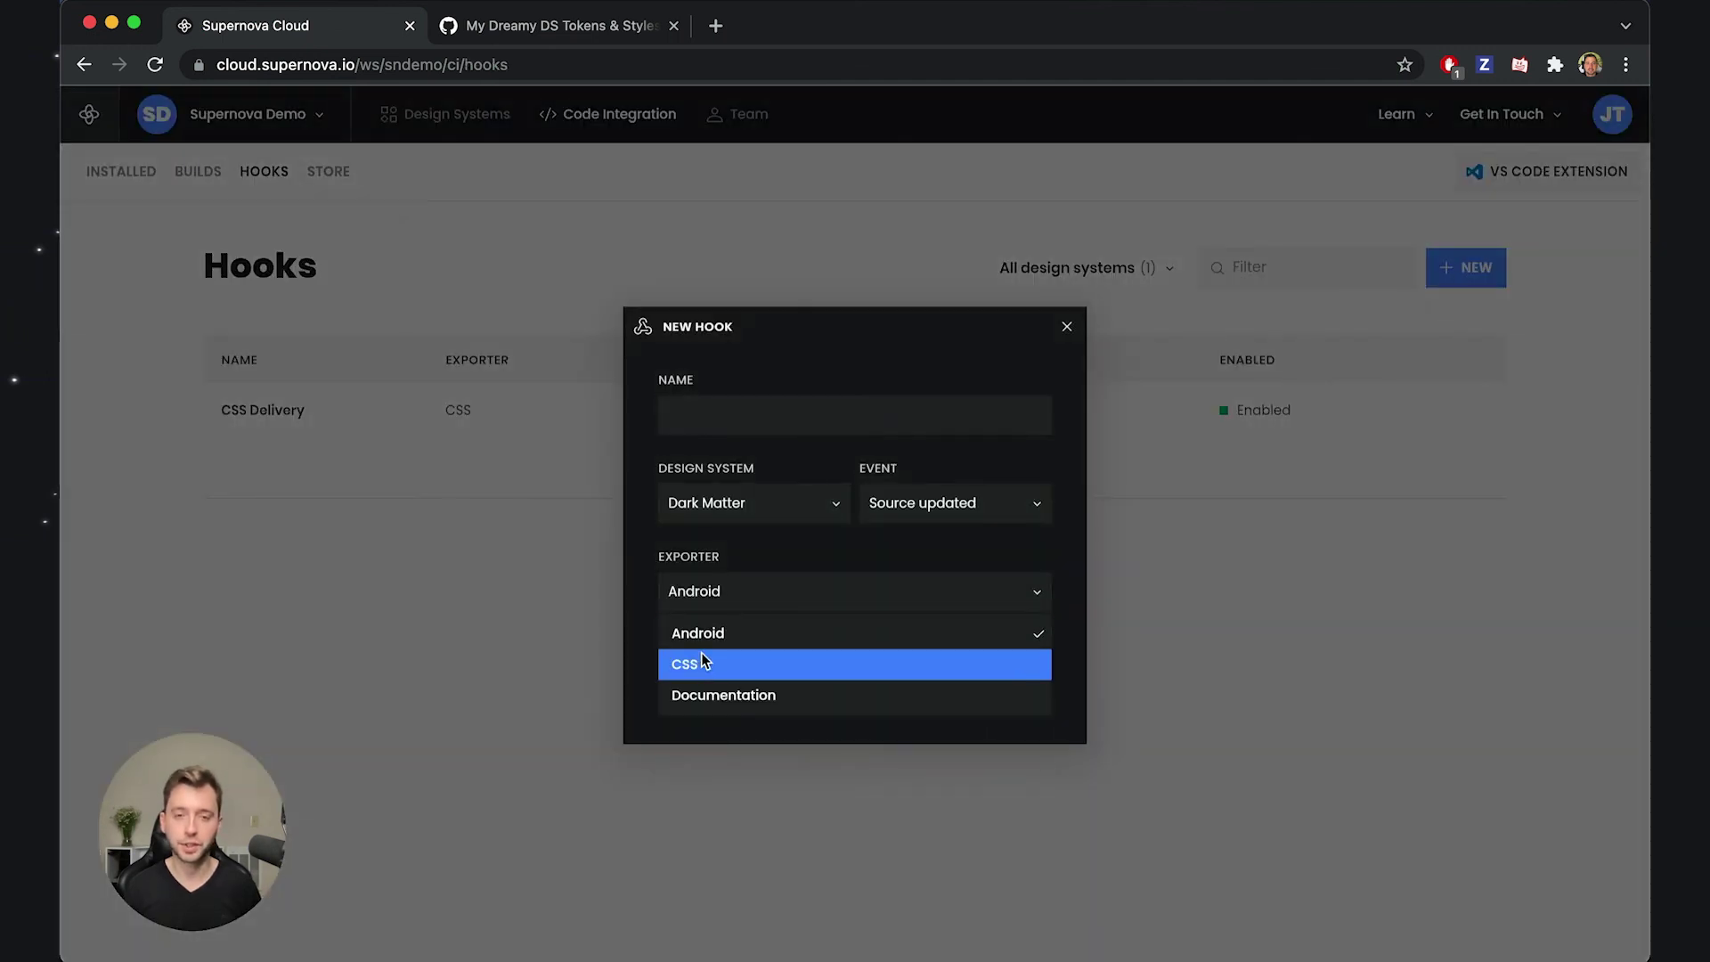
pyautogui.click(755, 633)
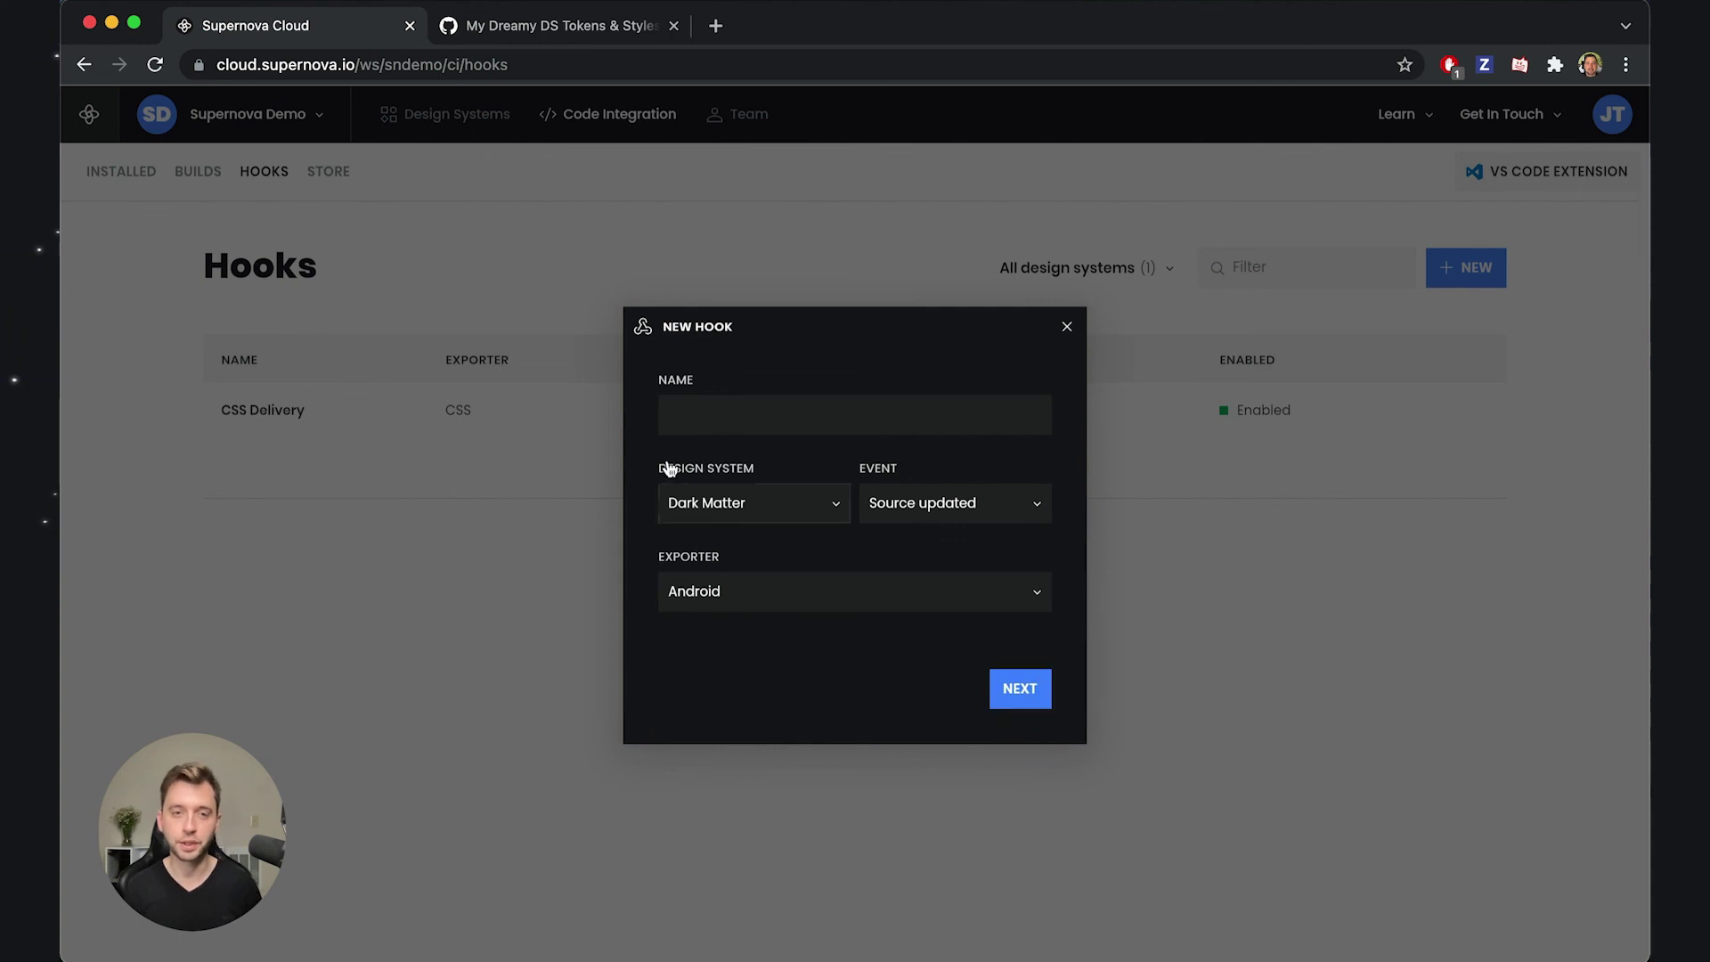